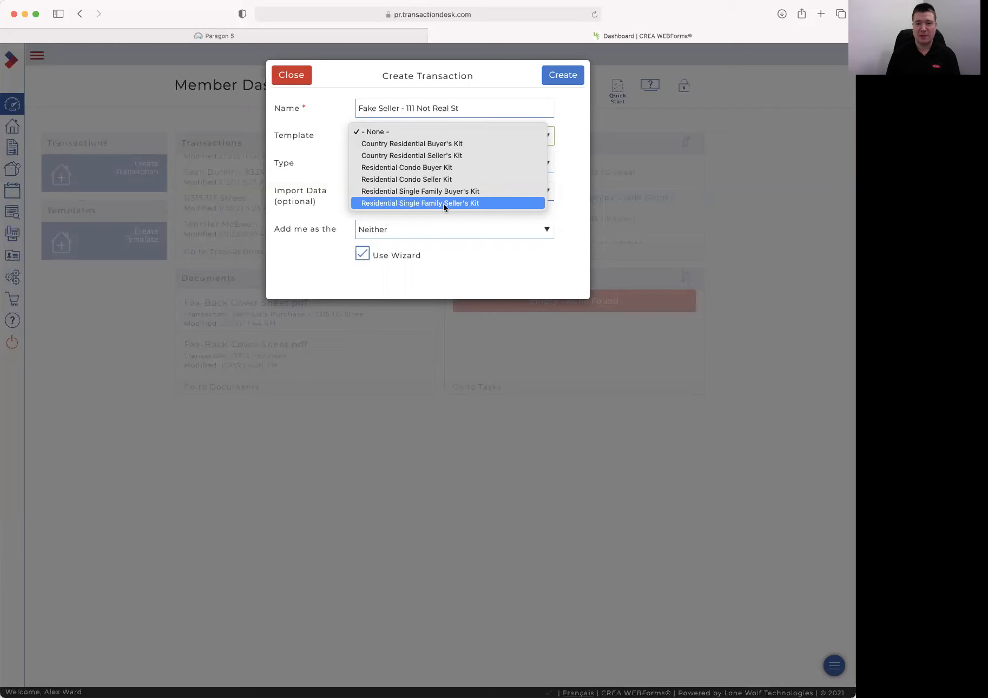
# Create the transaction from the Residential Single Family Seller's Kit, as Selling Agent, without the wizard
pyautogui.click(443, 203)
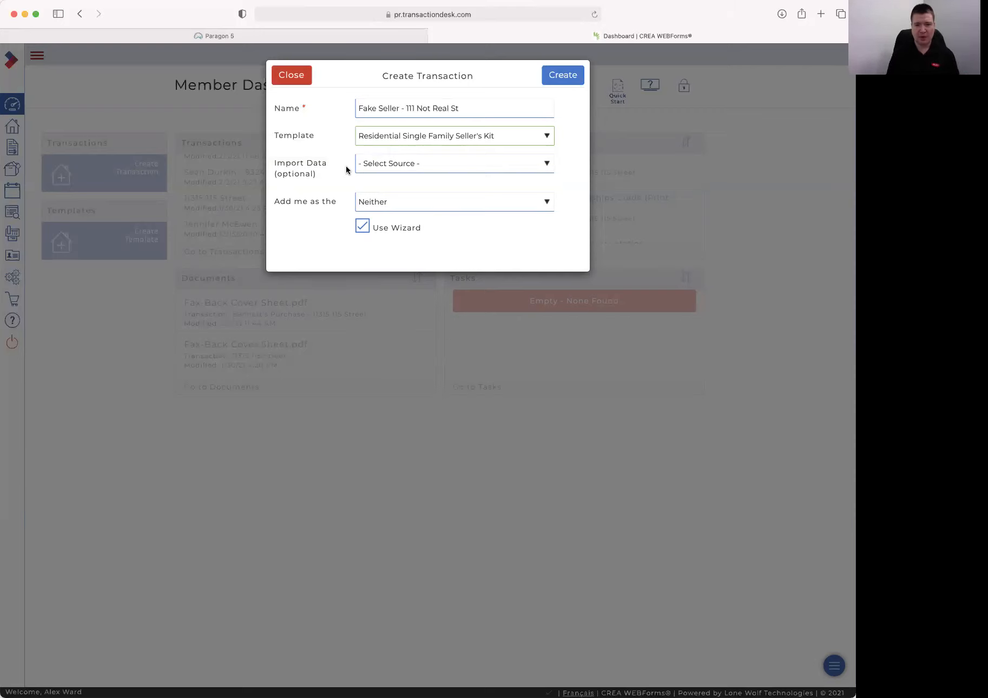
pyautogui.click(469, 207)
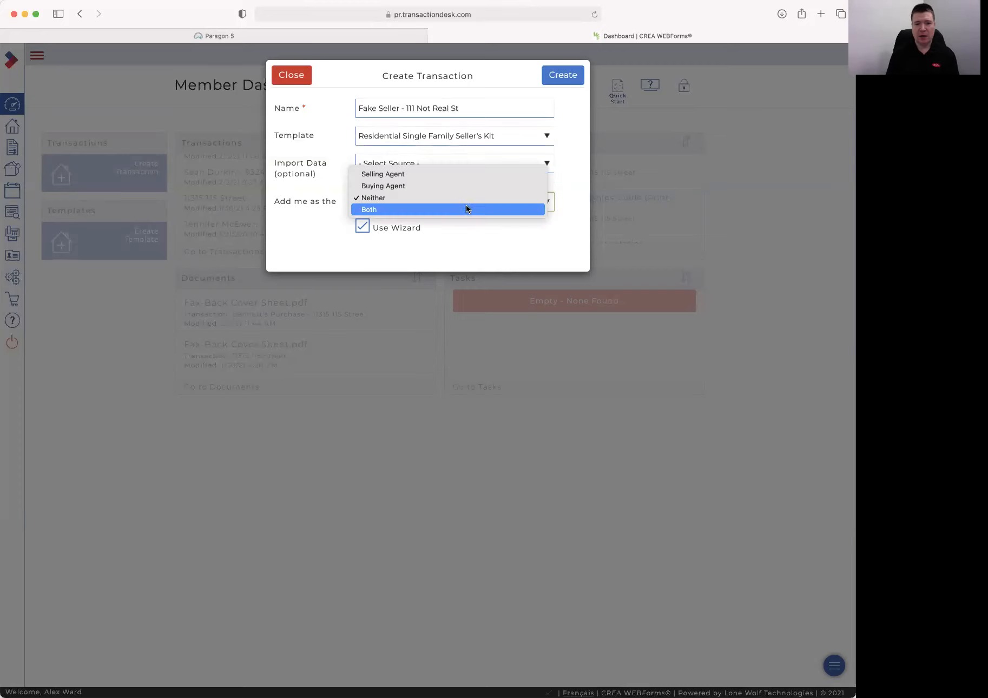
pyautogui.click(399, 174)
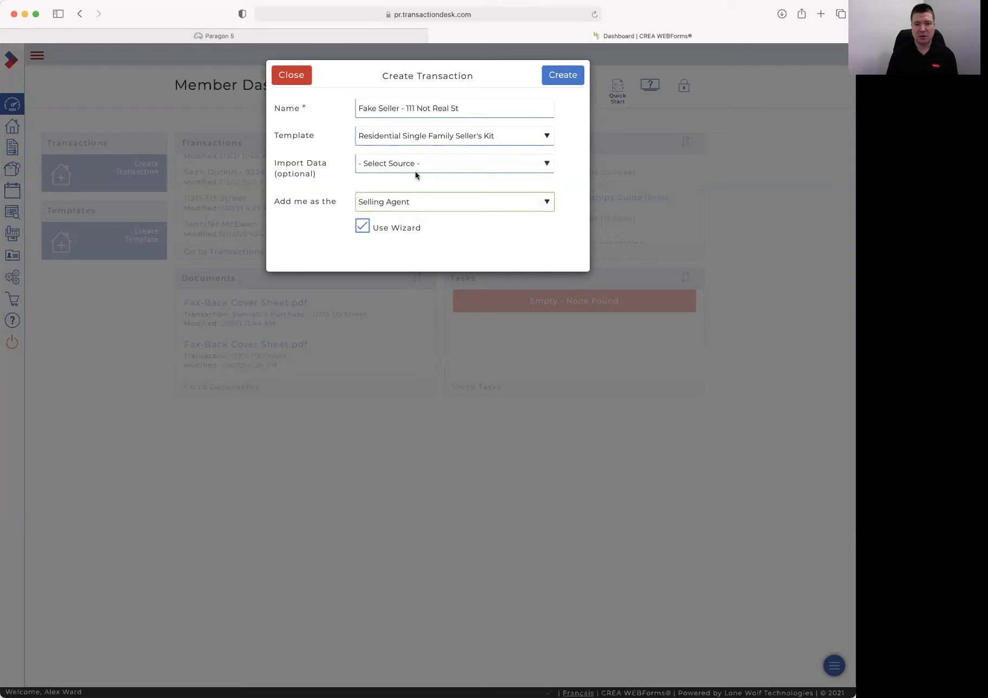
pyautogui.click(362, 225)
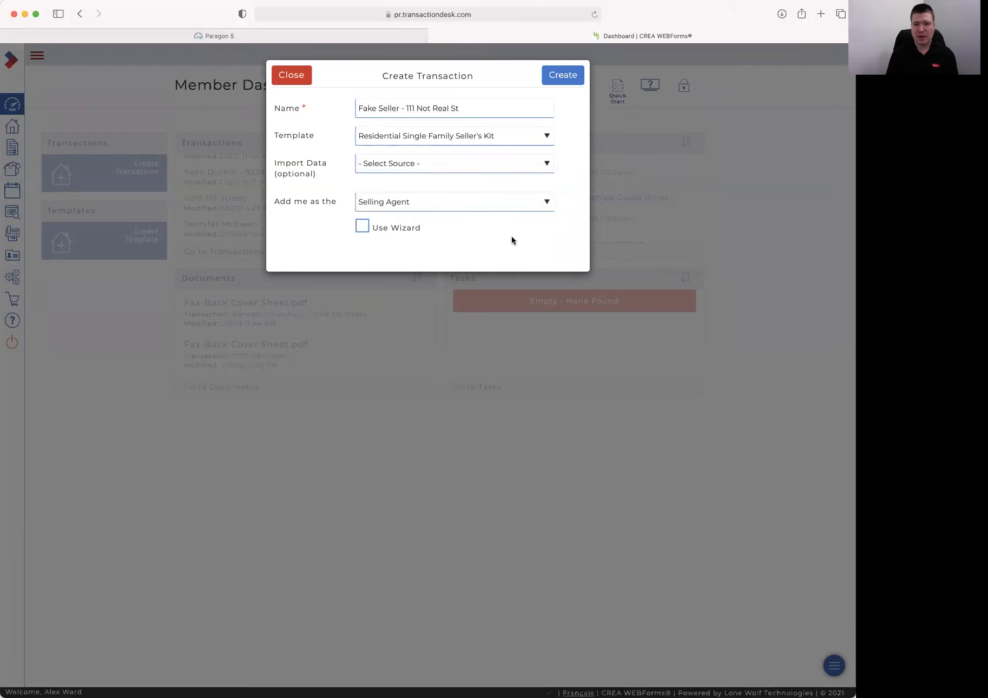
pyautogui.click(564, 78)
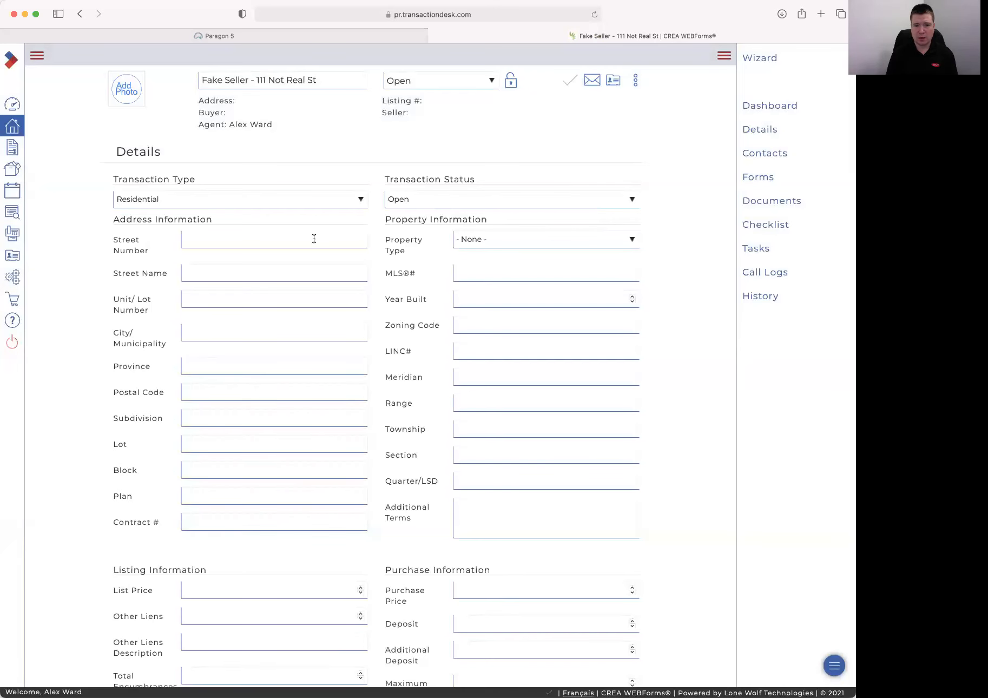
# Scroll through the new transaction's Details page, still empty apart from Residential type and Open status
pyautogui.scroll(-8, 435, 414)
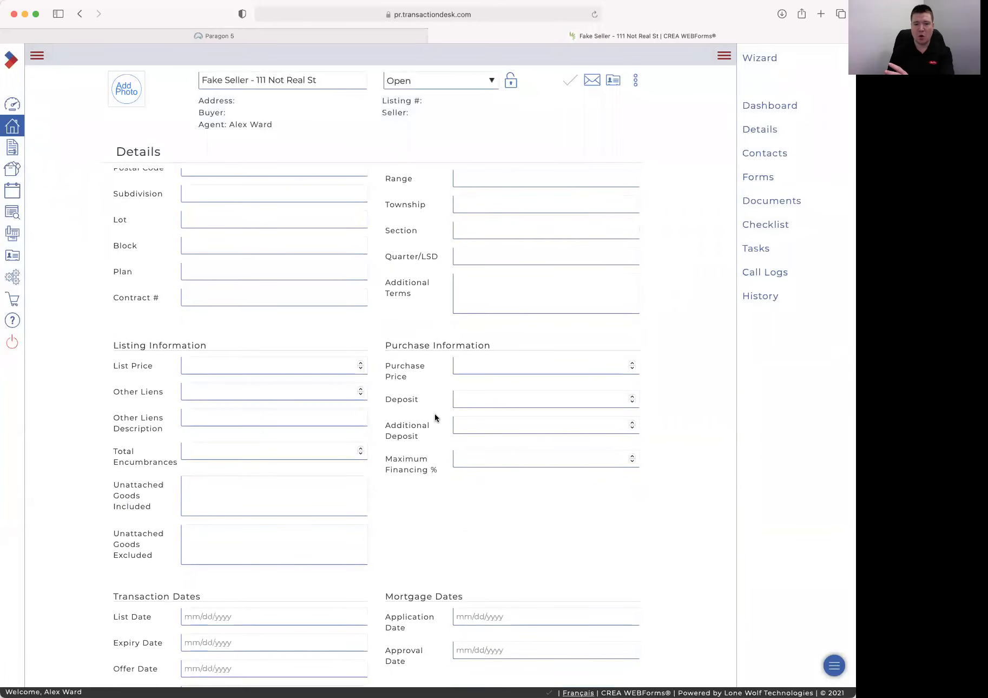
pyautogui.scroll(8, 434, 413)
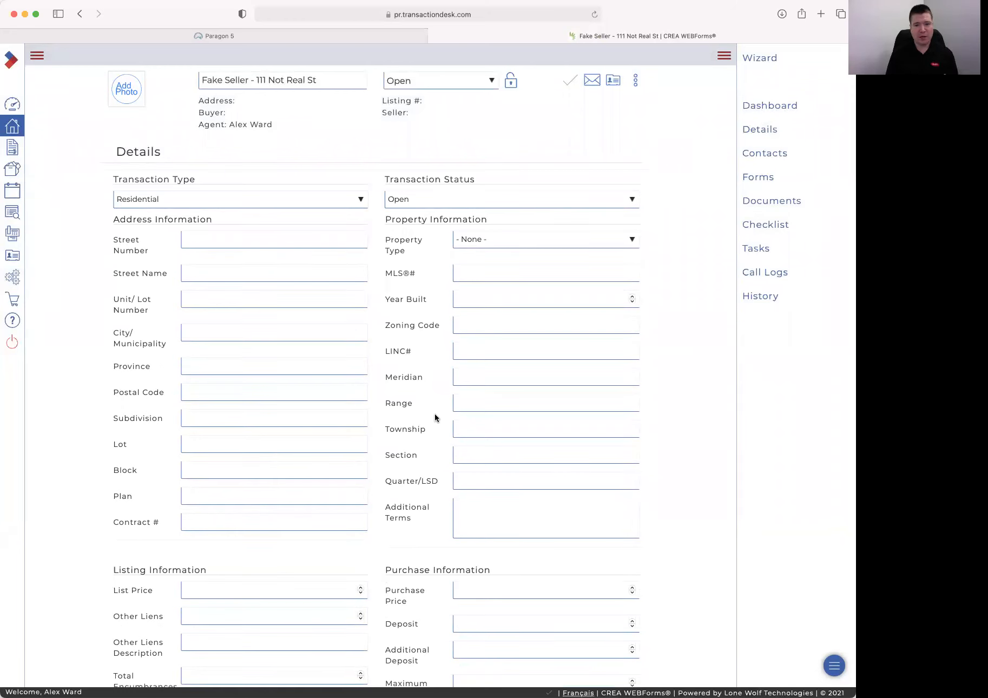
pyautogui.scroll(-1, 435, 416)
pyautogui.scroll(-15, 434, 415)
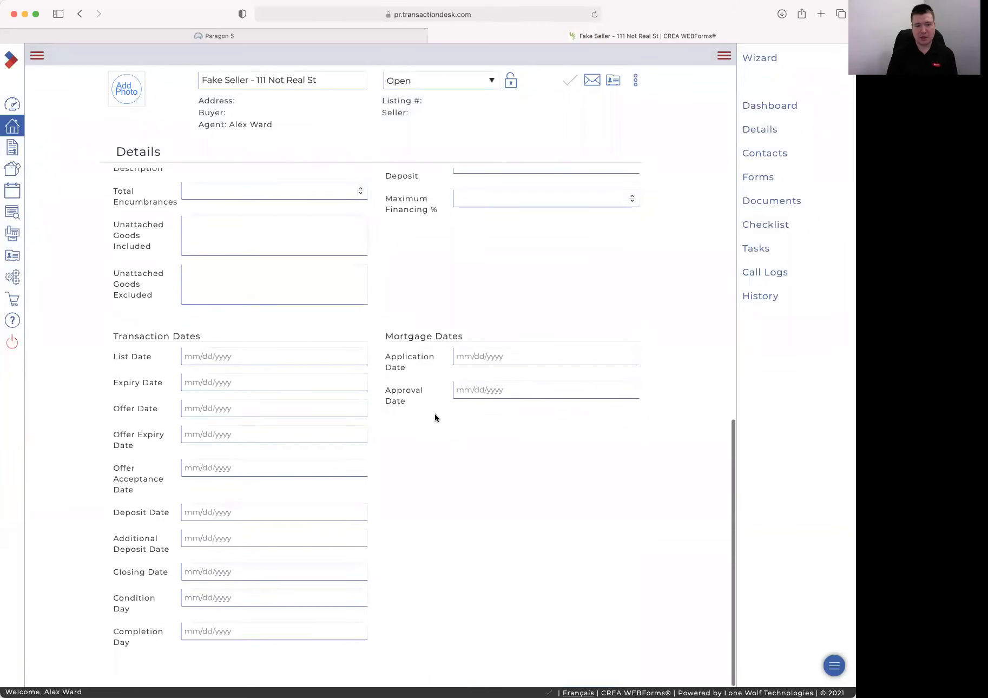
pyautogui.scroll(8, 436, 417)
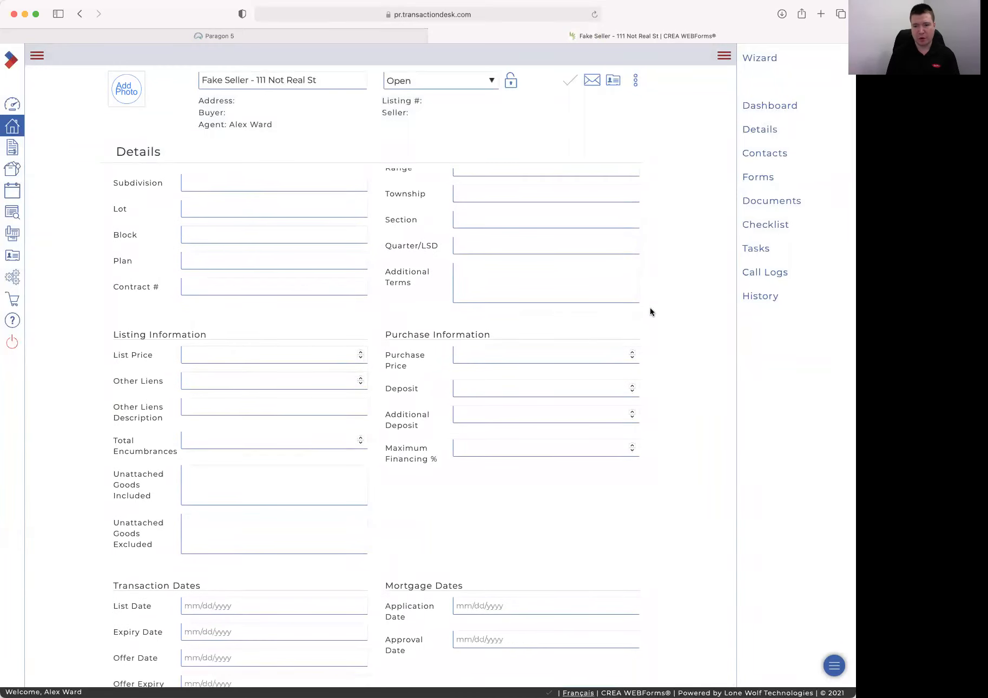
pyautogui.scroll(8, 650, 317)
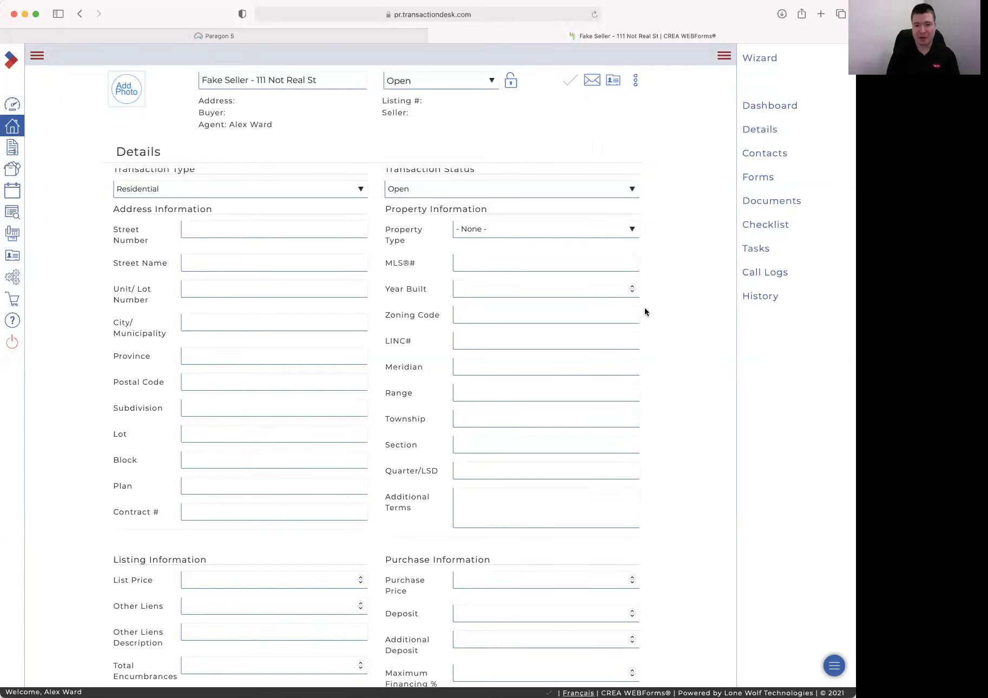
# Open the transaction's Forms page and look over the kit's FINTRAC, brokerage and Residential forms
pyautogui.click(758, 177)
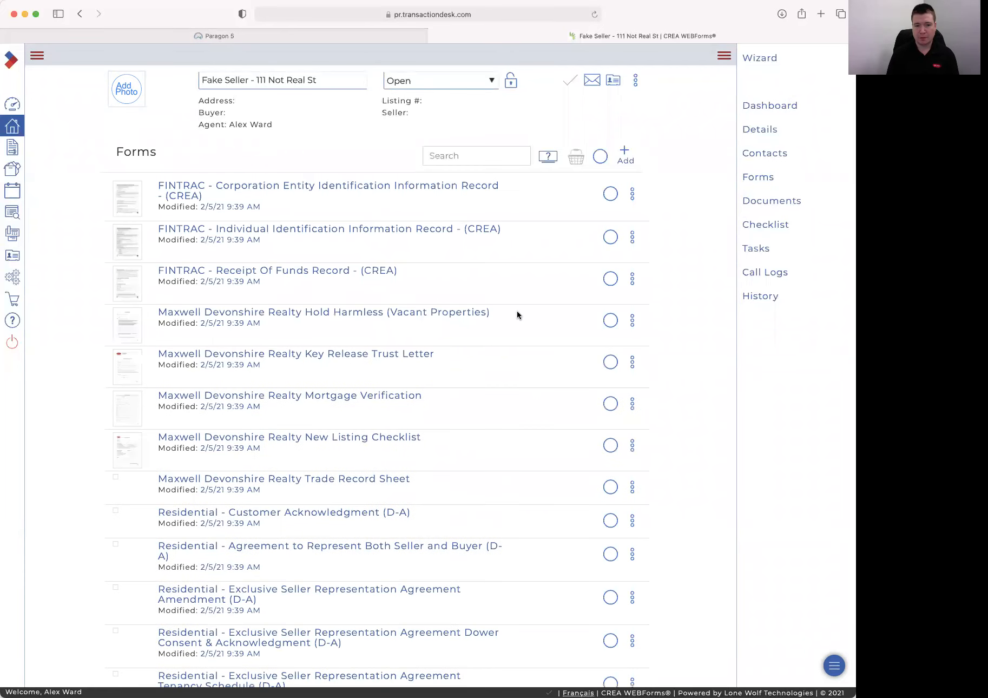
pyautogui.scroll(-10, 516, 314)
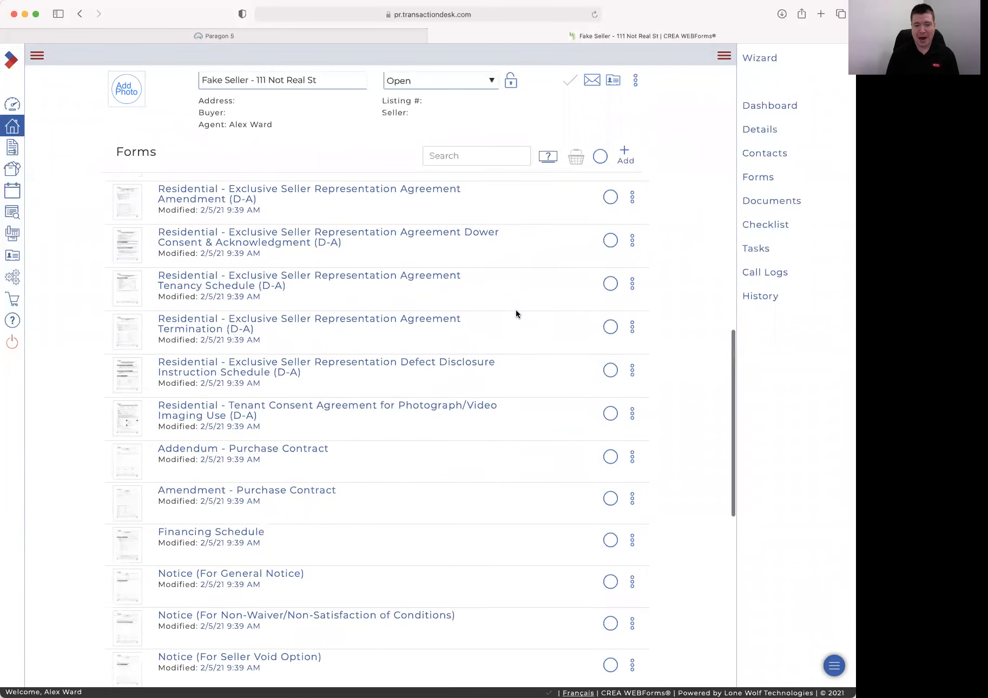
pyautogui.scroll(-10, 516, 313)
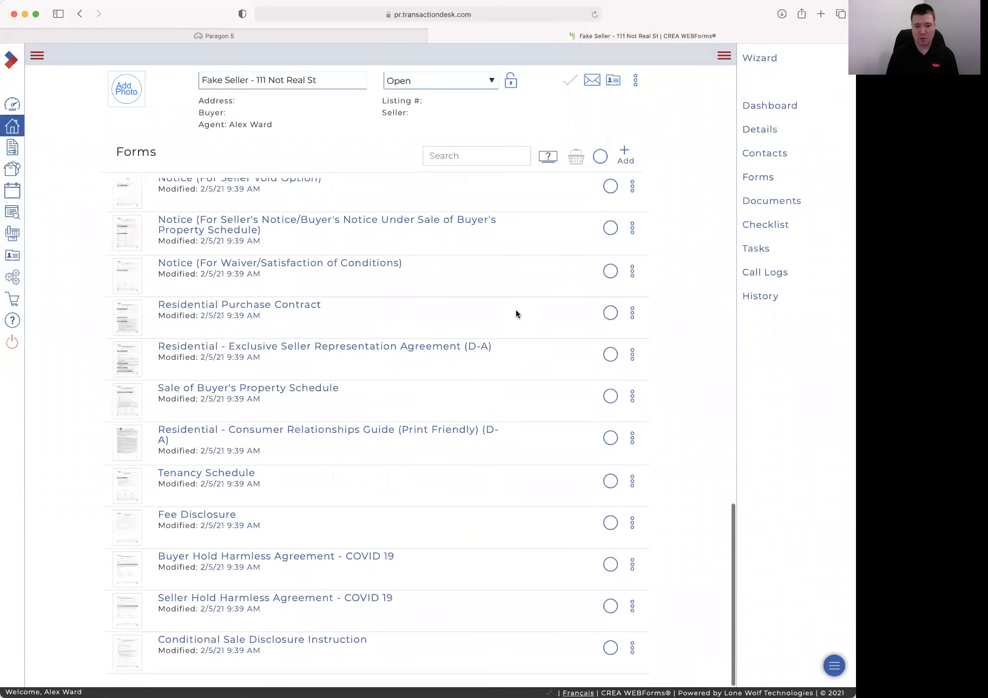
pyautogui.scroll(20, 461, 335)
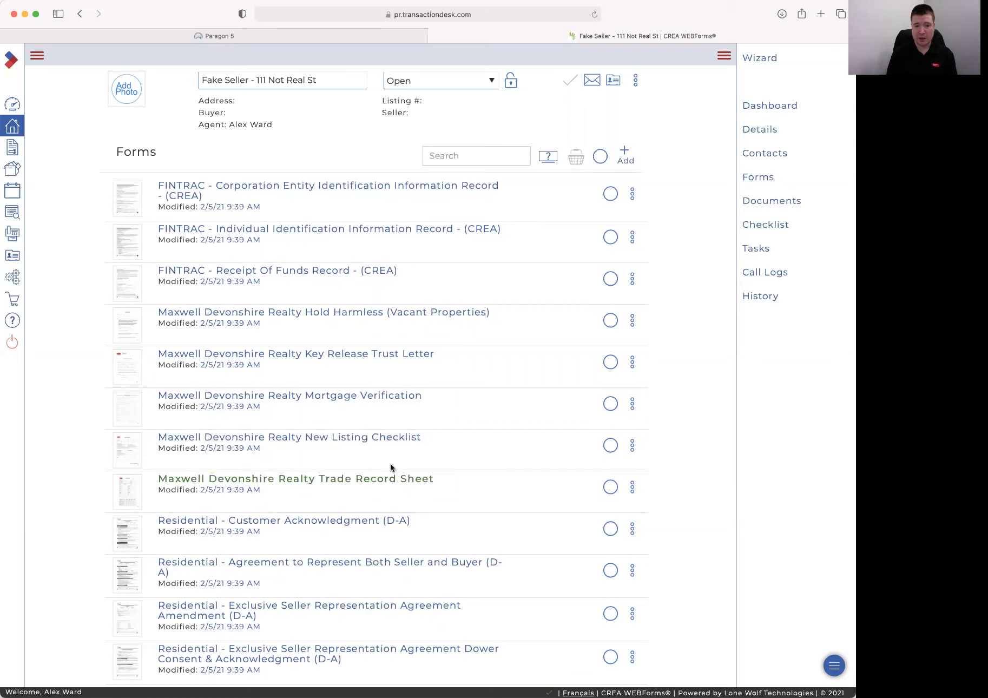
# Open the New Listing Checklist and enter the property address, city, province and seller's name
pyautogui.click(336, 439)
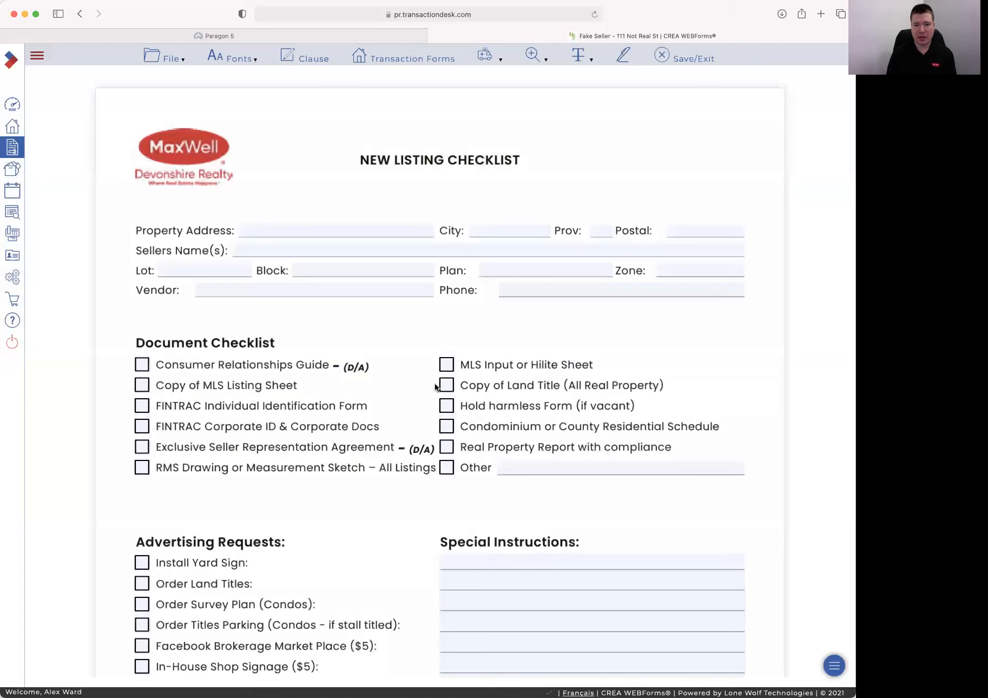
pyautogui.scroll(-1, 525, 407)
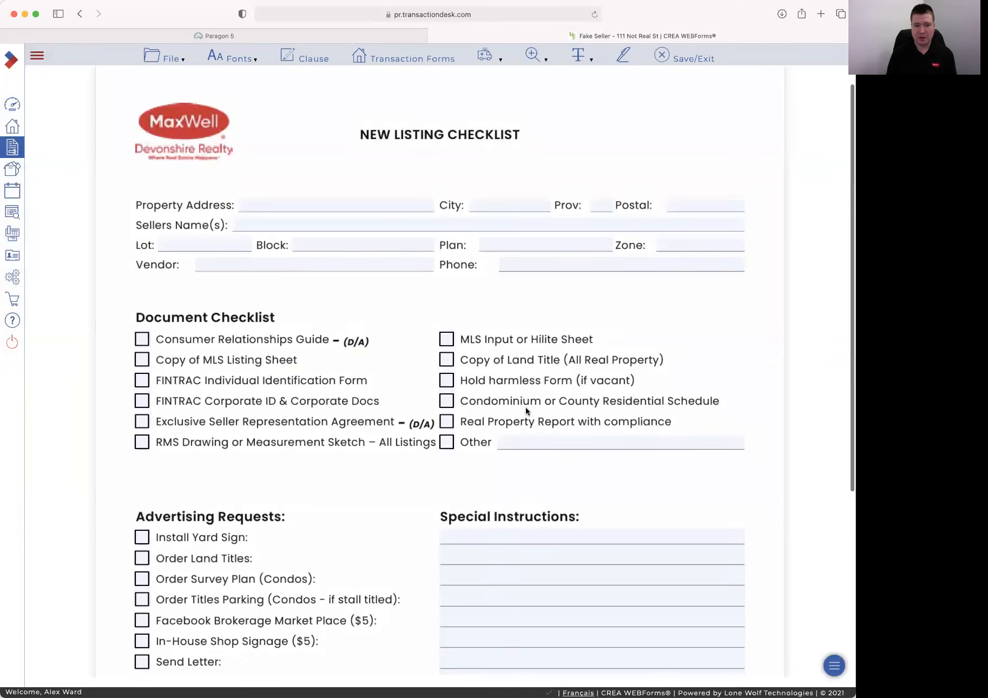
pyautogui.click(336, 199)
pyautogui.write('111')
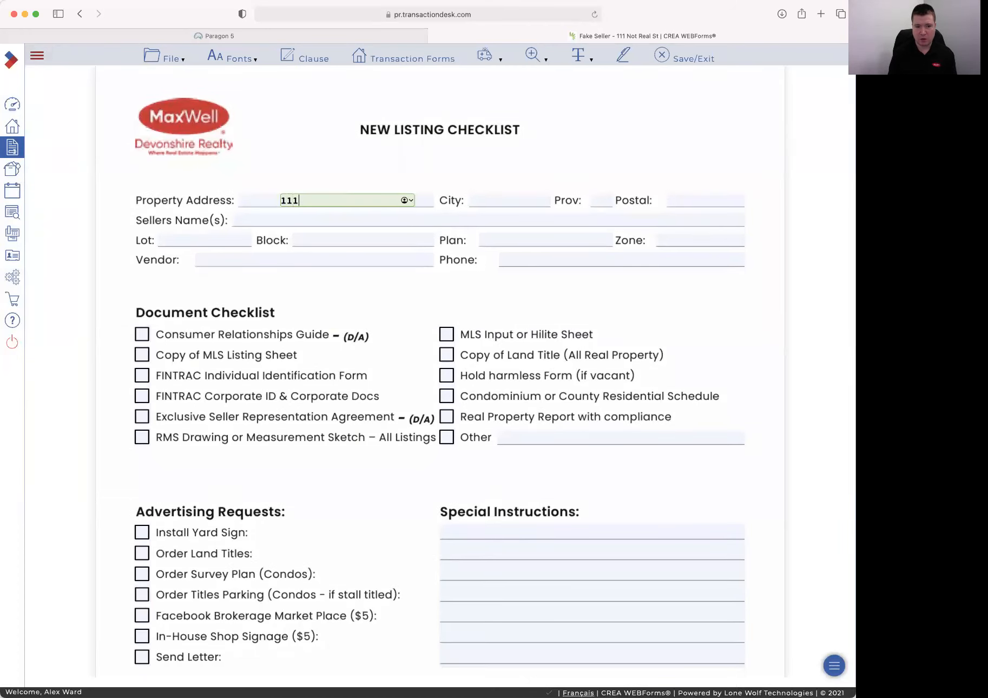
pyautogui.write(' Not Real Street')
pyautogui.press('Tab')
pyautogui.press('Tab')
pyautogui.write('Sometown')
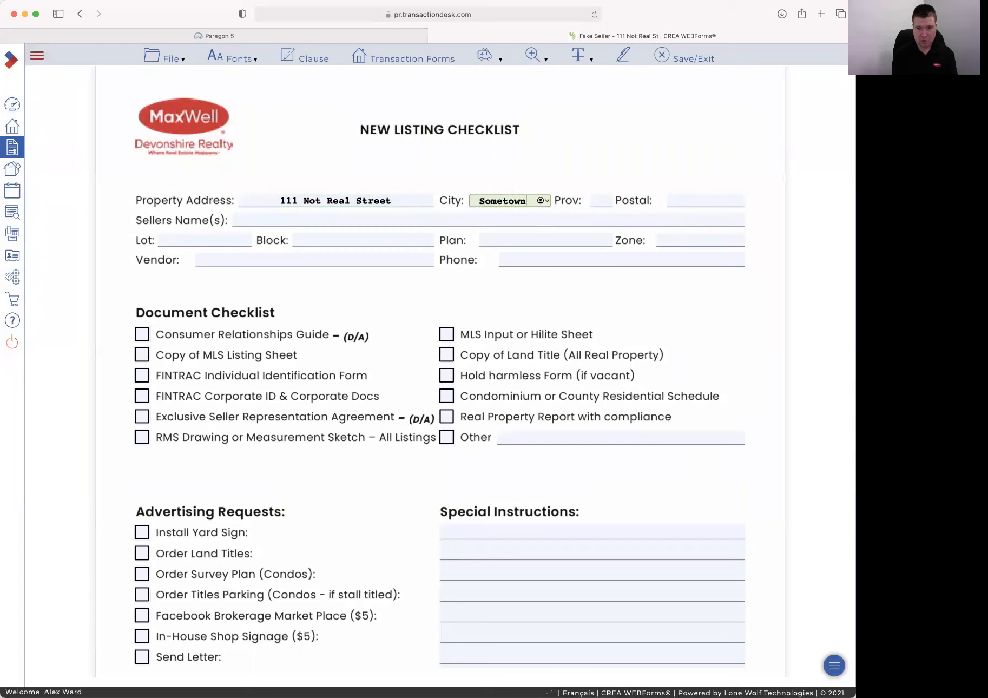
pyautogui.press('Tab')
pyautogui.write('AB')
pyautogui.press('Tab')
pyautogui.press('Tab')
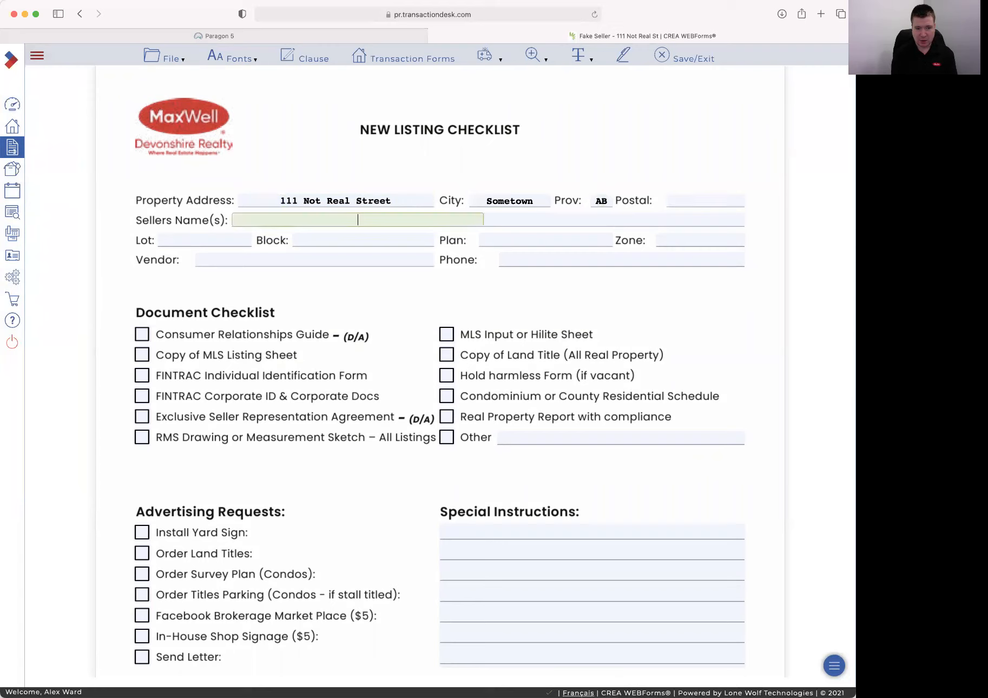
pyautogui.write('Fake Seller')
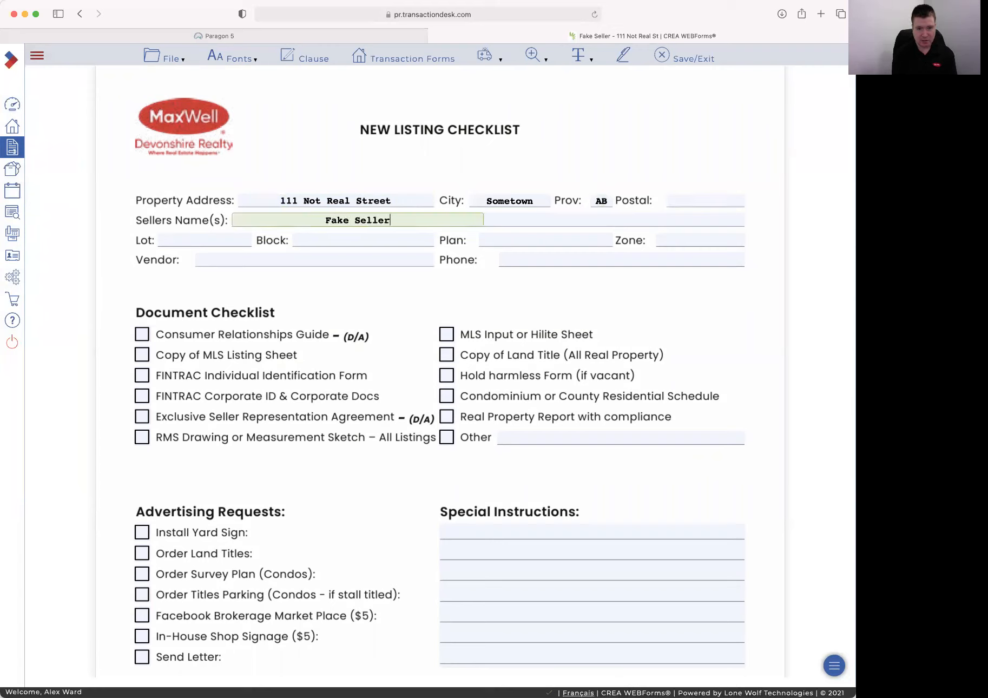
pyautogui.press('Tab')
# Enter Lot 1, Block 8, Plan 894615 and Zone 42, leaving Vendor blank
pyautogui.press('Tab')
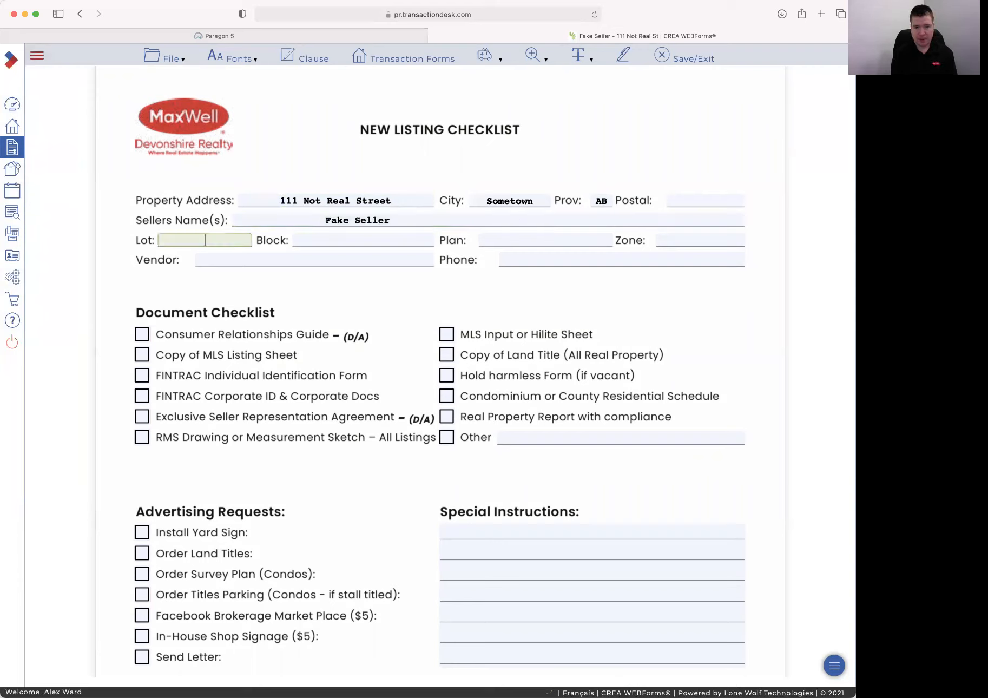
pyautogui.write('1')
pyautogui.press('Tab')
pyautogui.write('8')
pyautogui.press('Tab')
pyautogui.write('894')
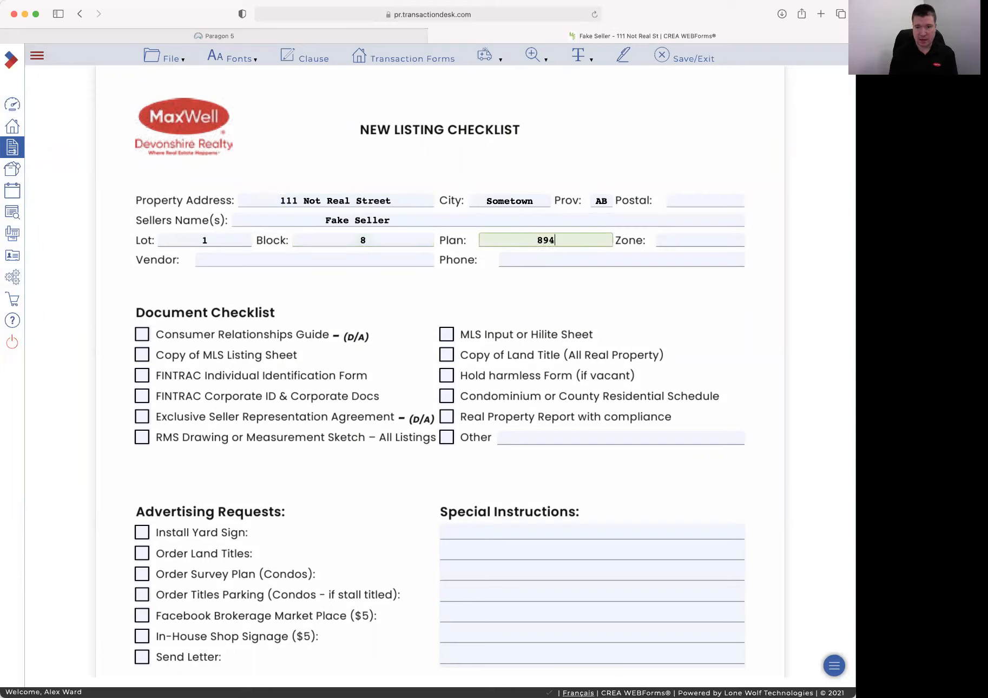
pyautogui.write('615')
pyautogui.press('Tab')
pyautogui.write('42')
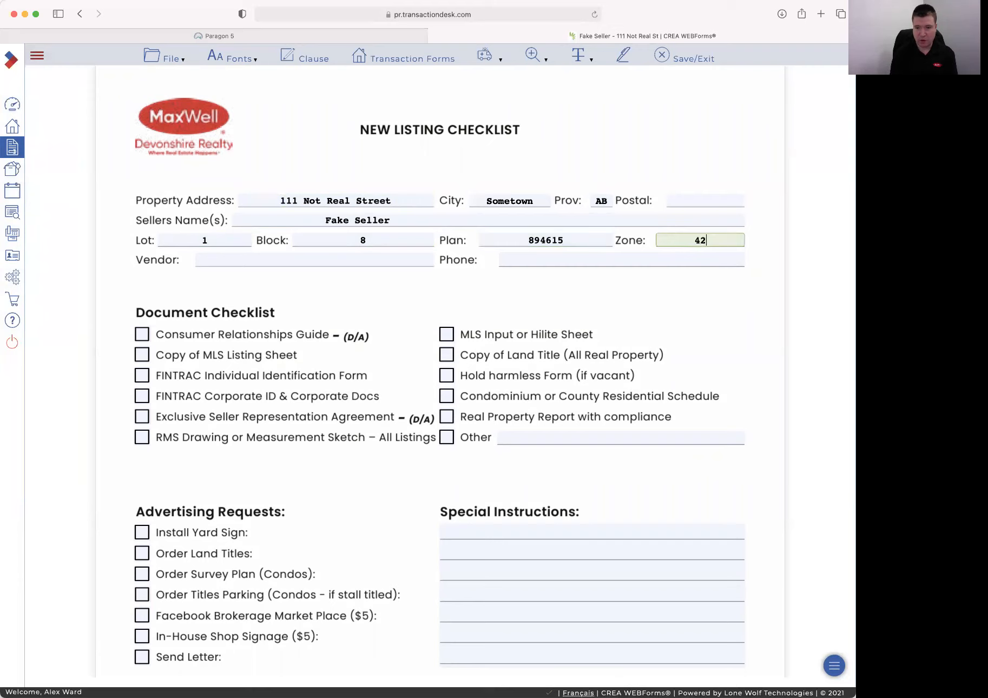
pyautogui.press('Tab')
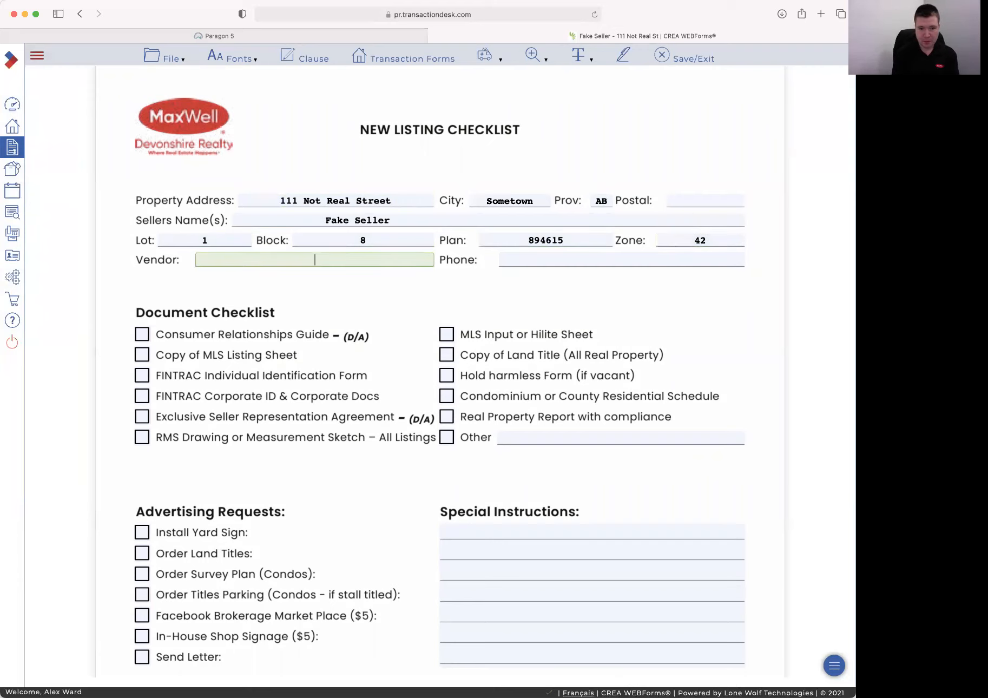
pyautogui.press('Tab')
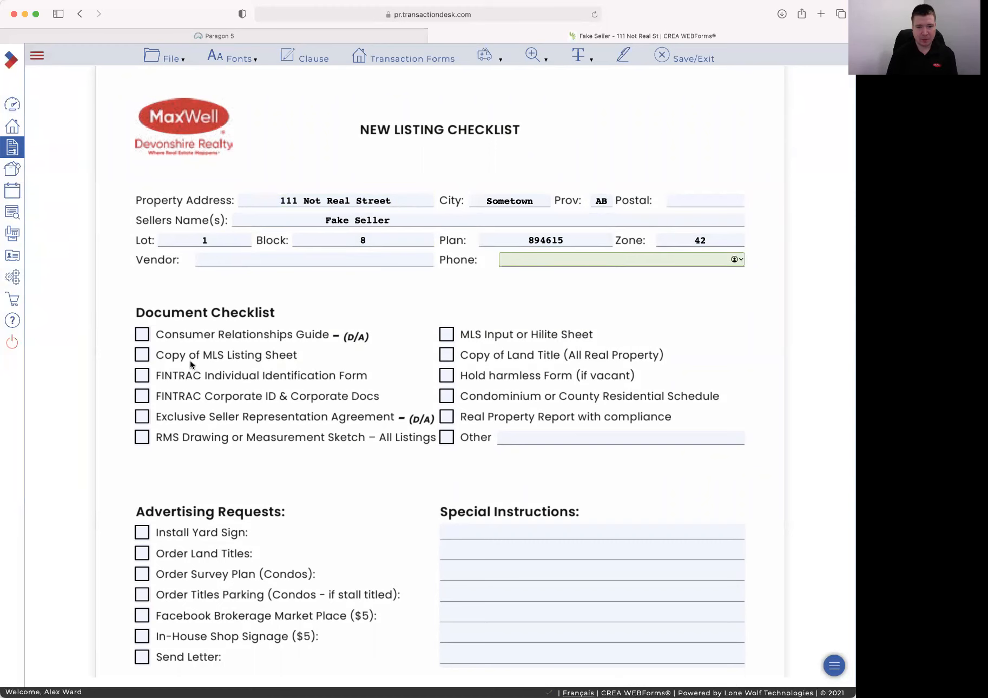
# Tick Consumer Relationships Guide and FINTRAC Individual Identification Form in the Document Checklist
pyautogui.scroll(-2, 218, 324)
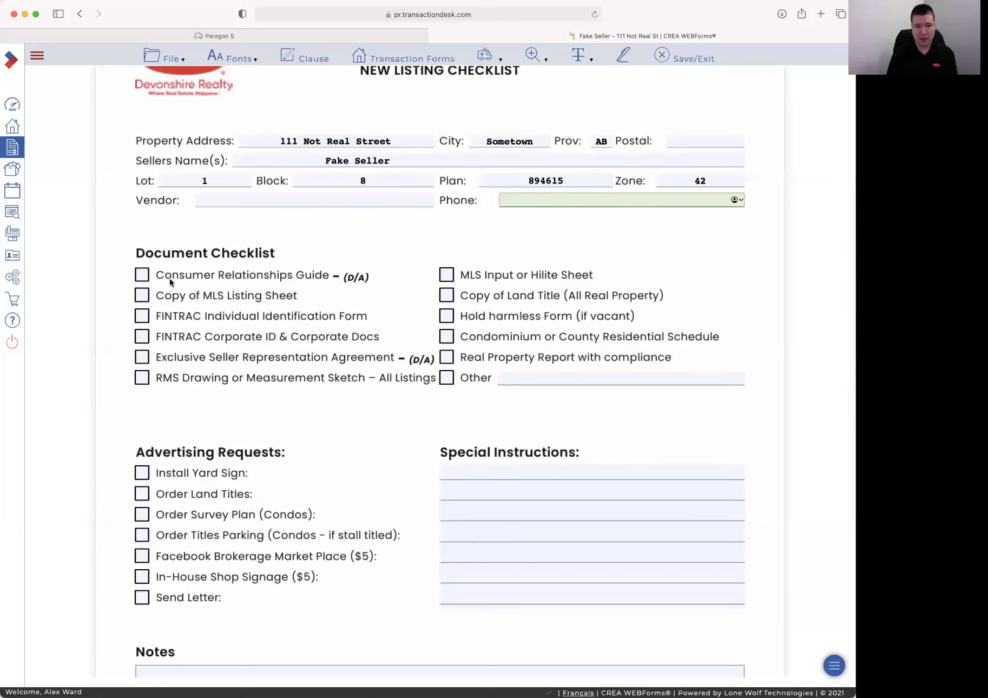
pyautogui.click(141, 277)
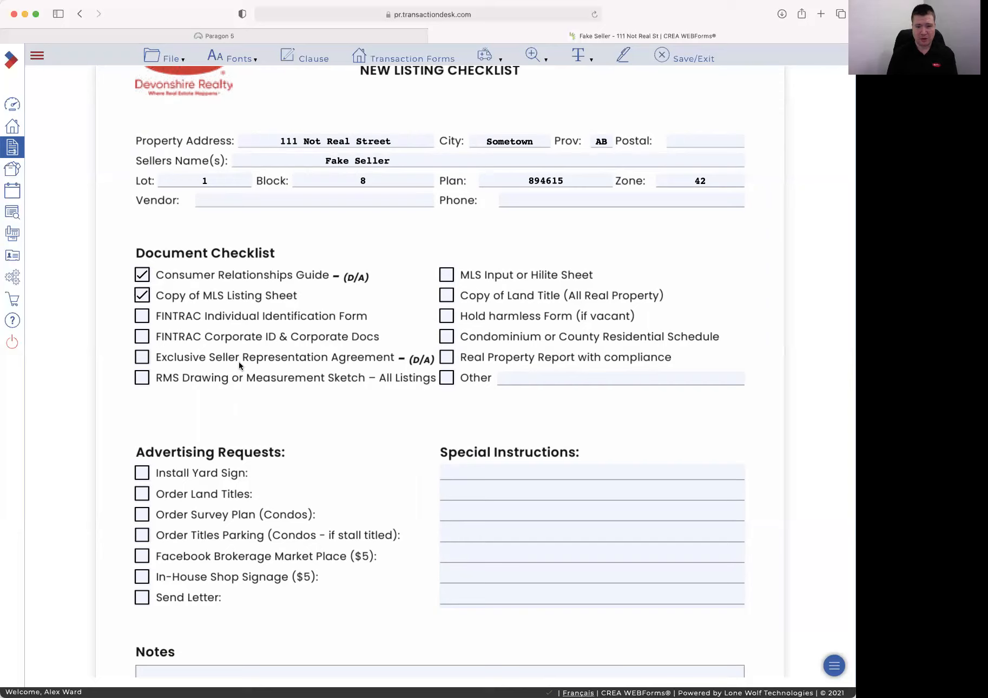
pyautogui.click(142, 318)
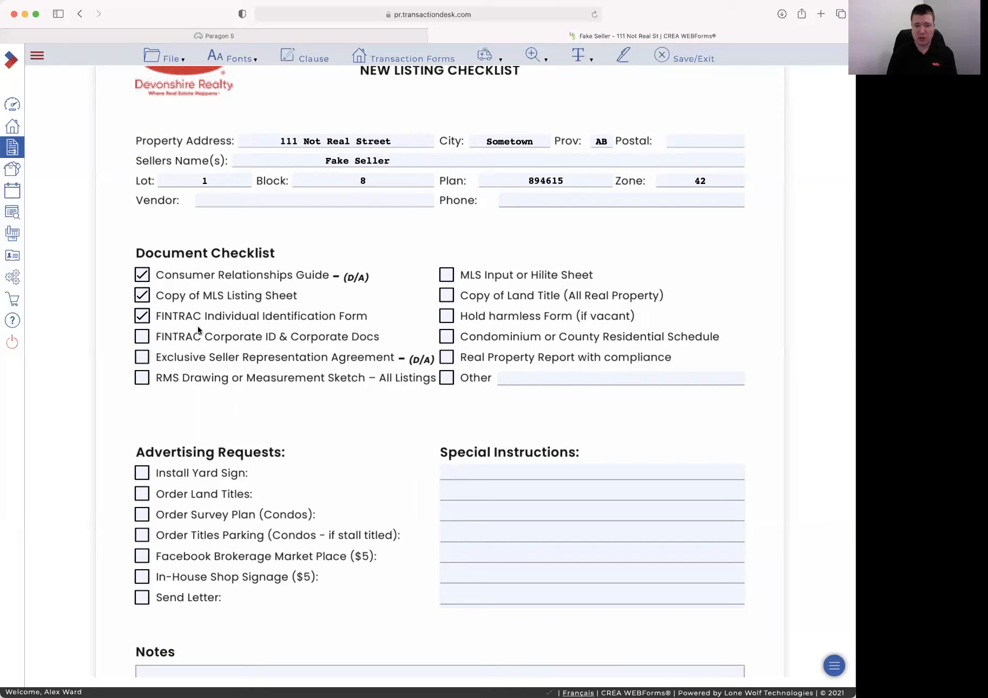
pyautogui.scroll(-2, 235, 329)
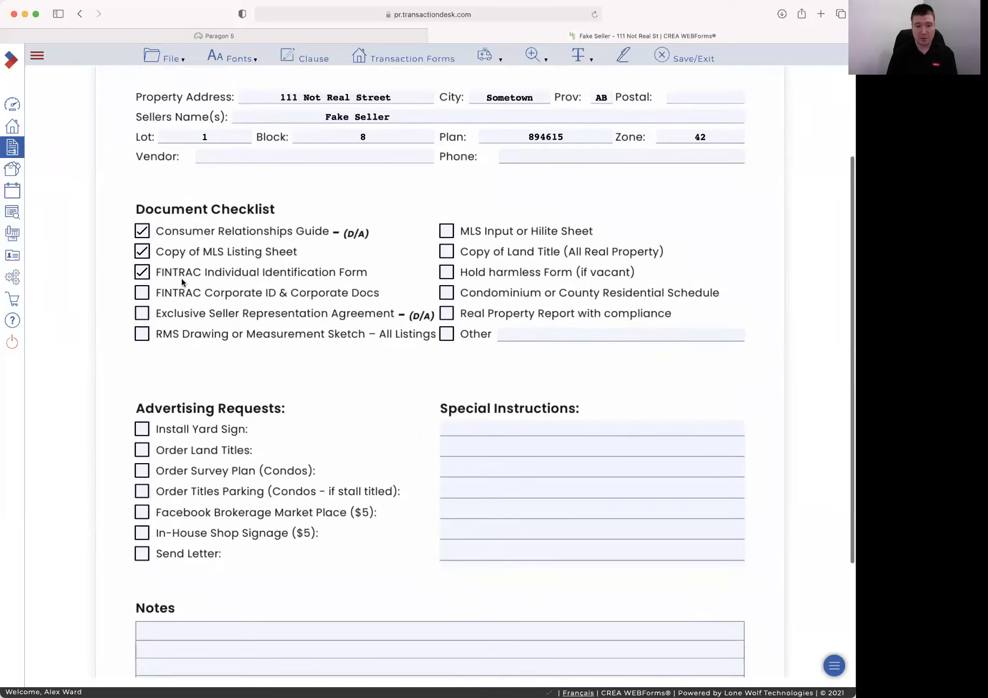
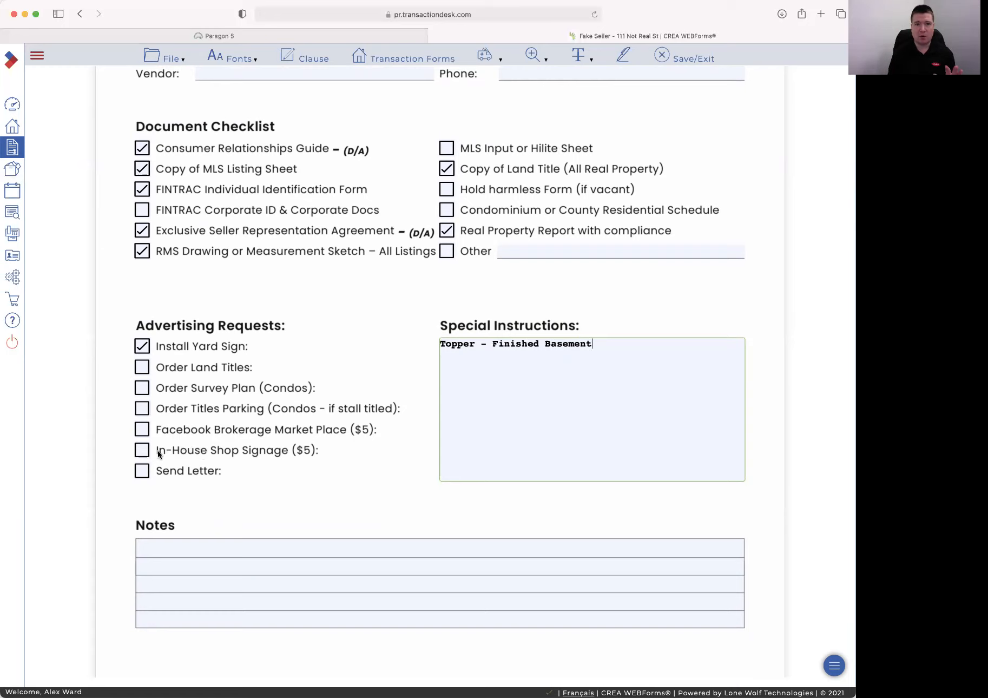
# Tick In-House Shop Signage ($5) on the checklist and place the cursor in Notes
pyautogui.click(143, 451)
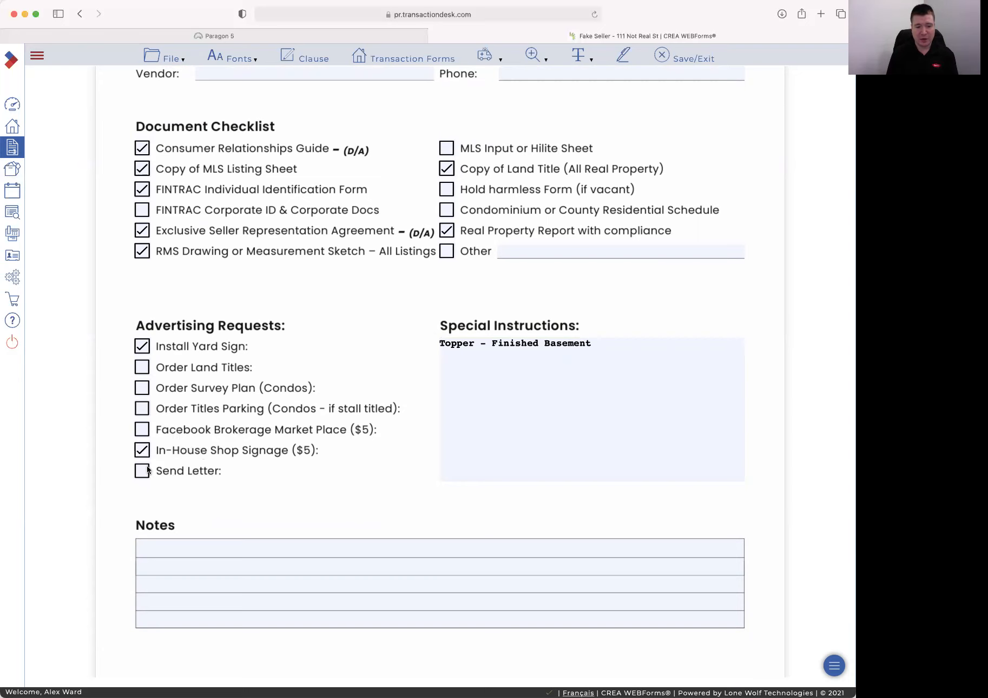
pyautogui.scroll(-3, 157, 465)
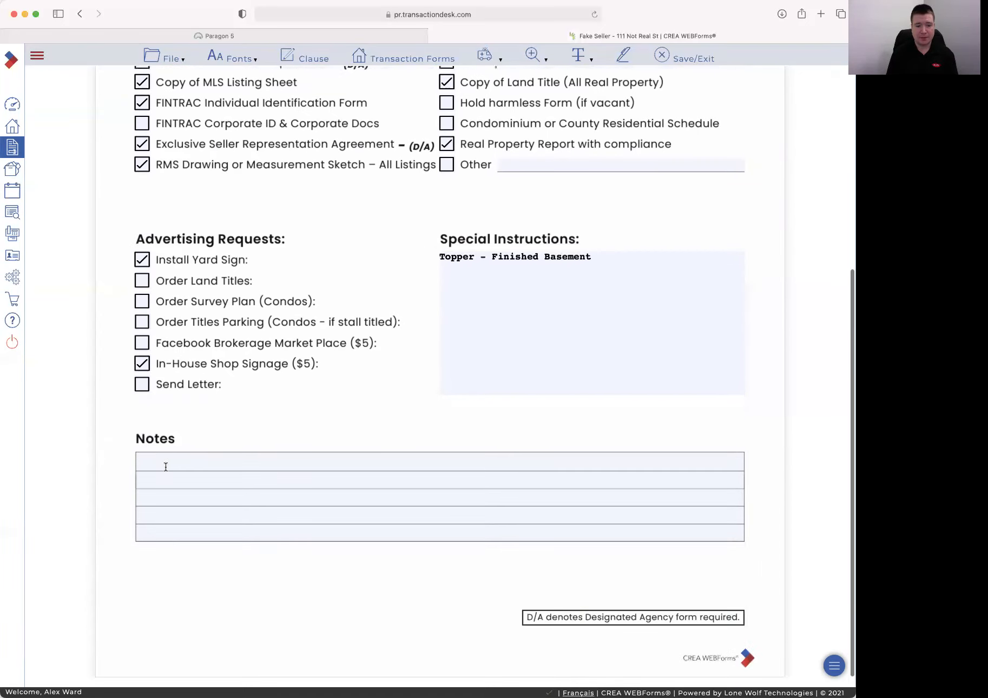
pyautogui.click(347, 532)
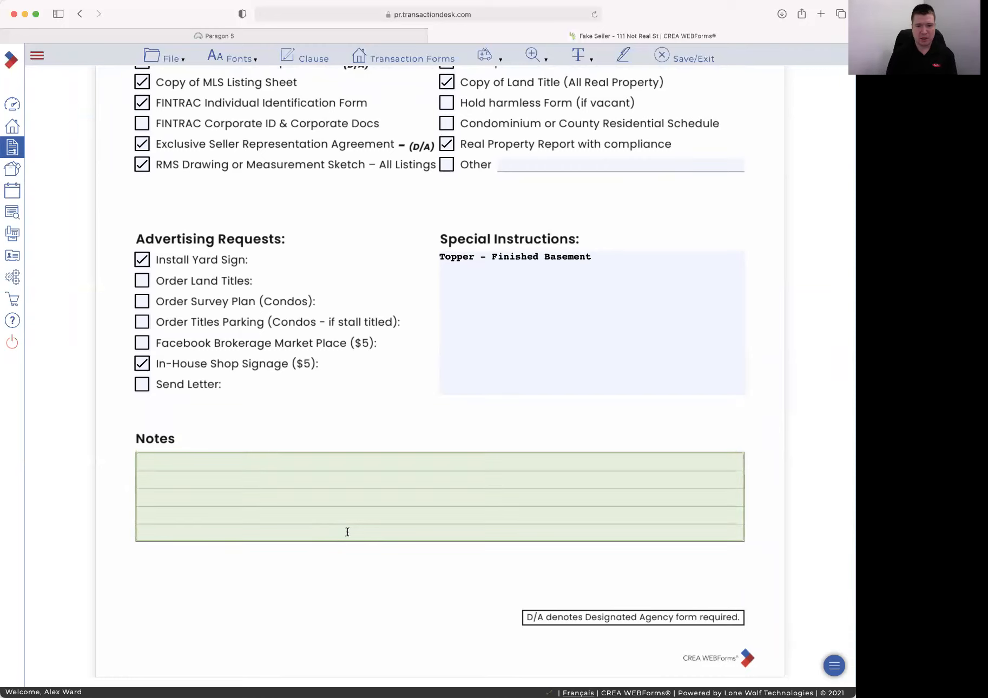
pyautogui.scroll(6, 353, 447)
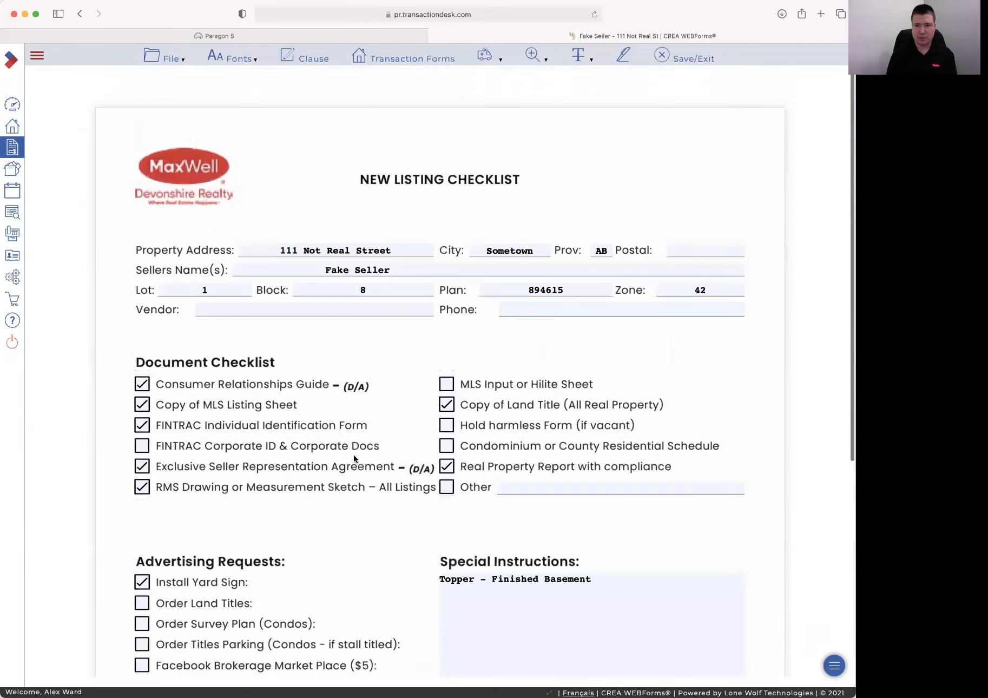
pyautogui.scroll(-1, 353, 454)
# Save and exit the checklist, then filter the Forms Search by 'Consu'
pyautogui.click(675, 54)
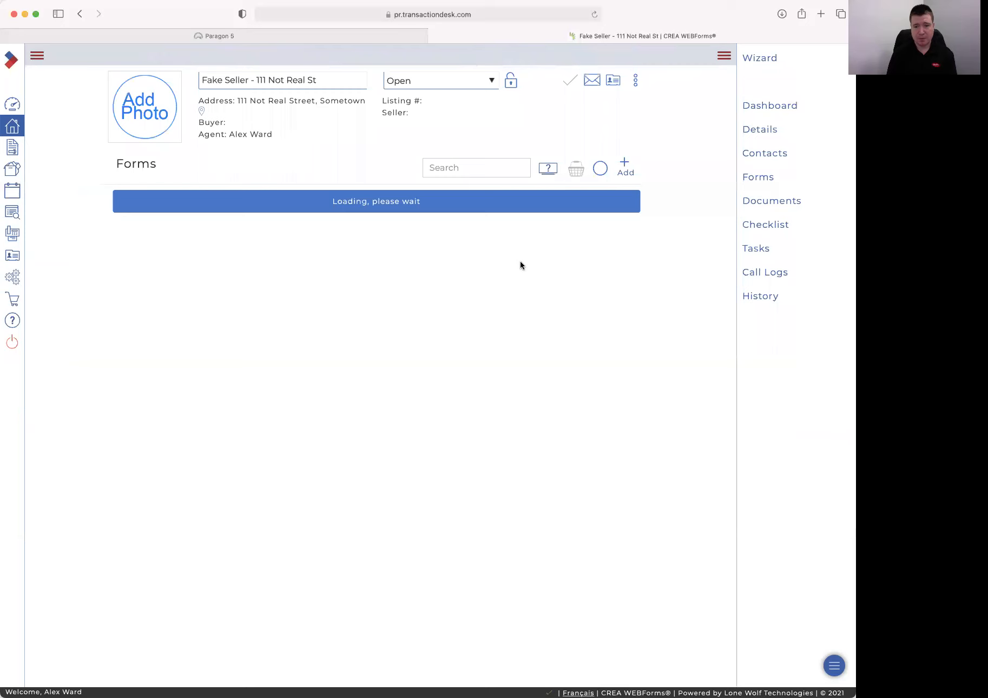
pyautogui.click(469, 167)
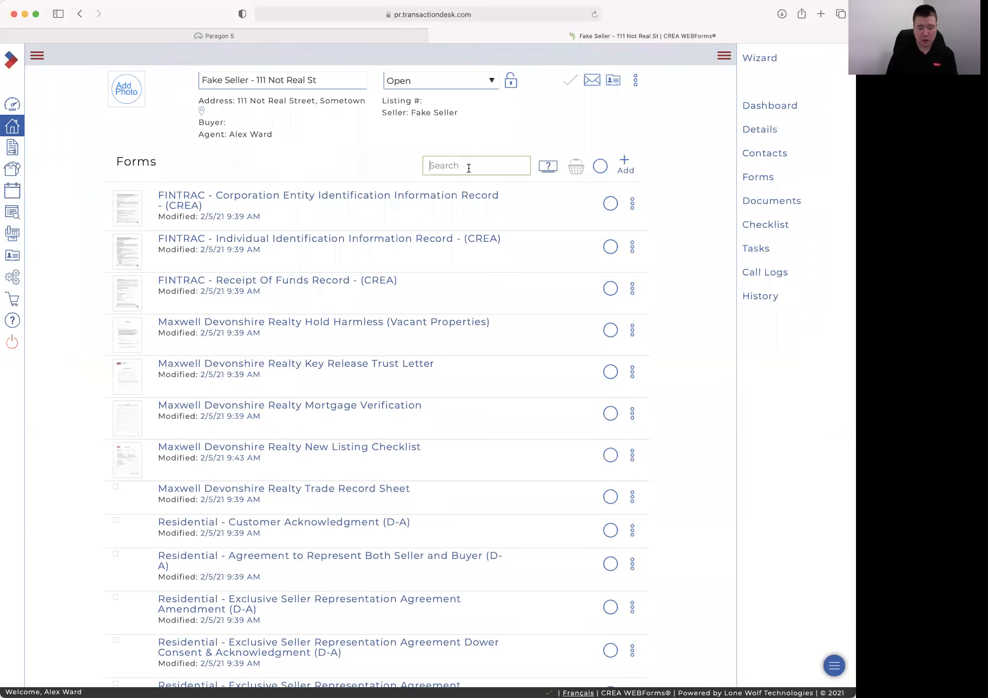
pyautogui.write('Consu')
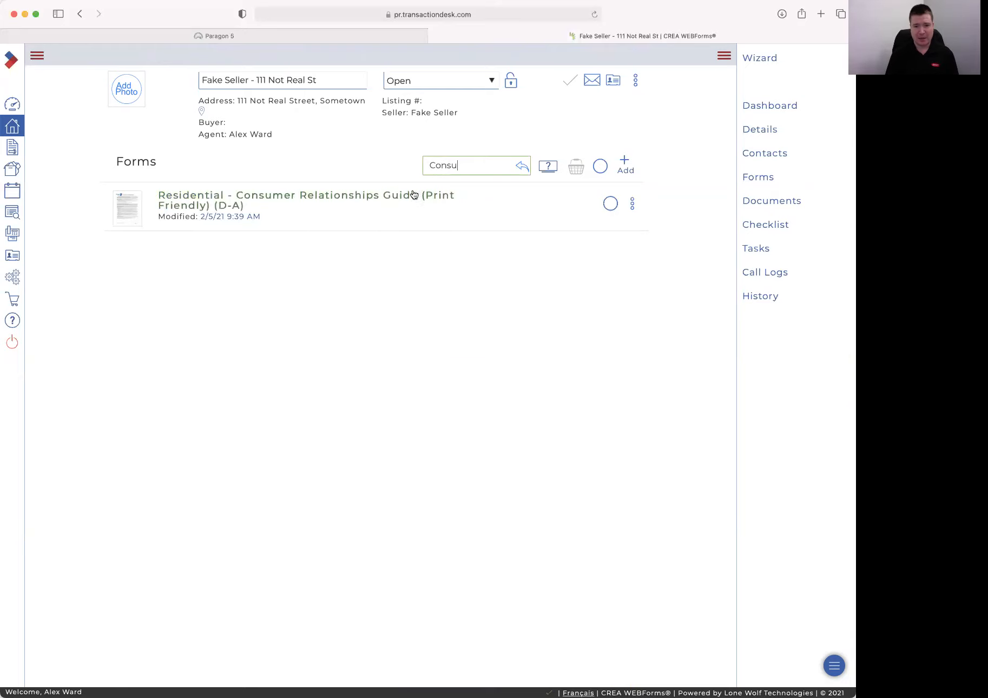
# Open the Consumer Relationships Guide and set its signing date to February 5th, 2021
pyautogui.click(381, 196)
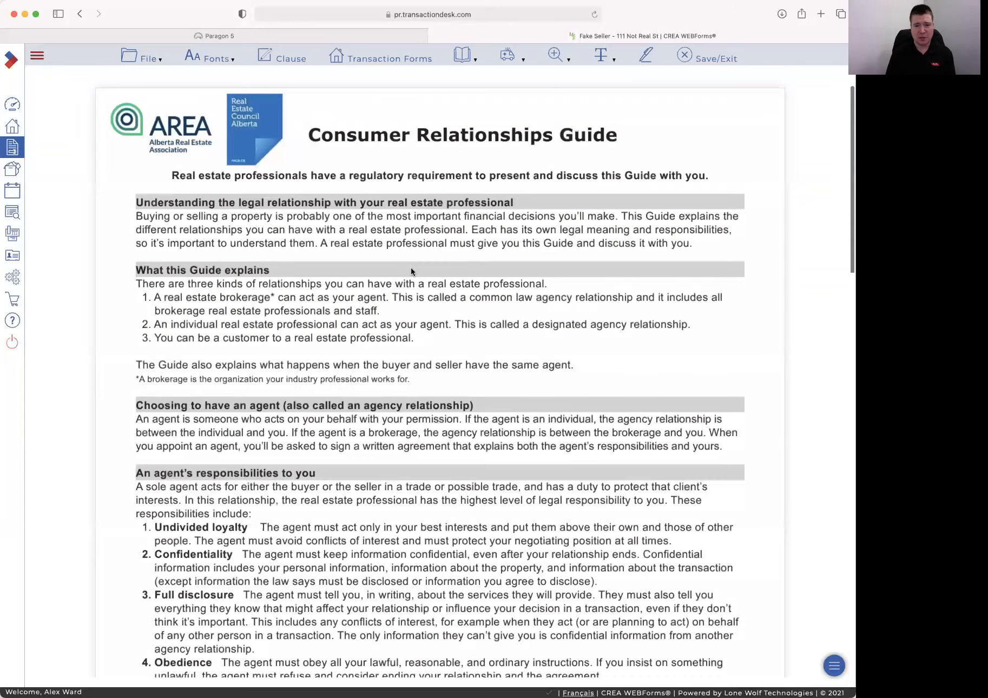
pyautogui.scroll(-15, 410, 271)
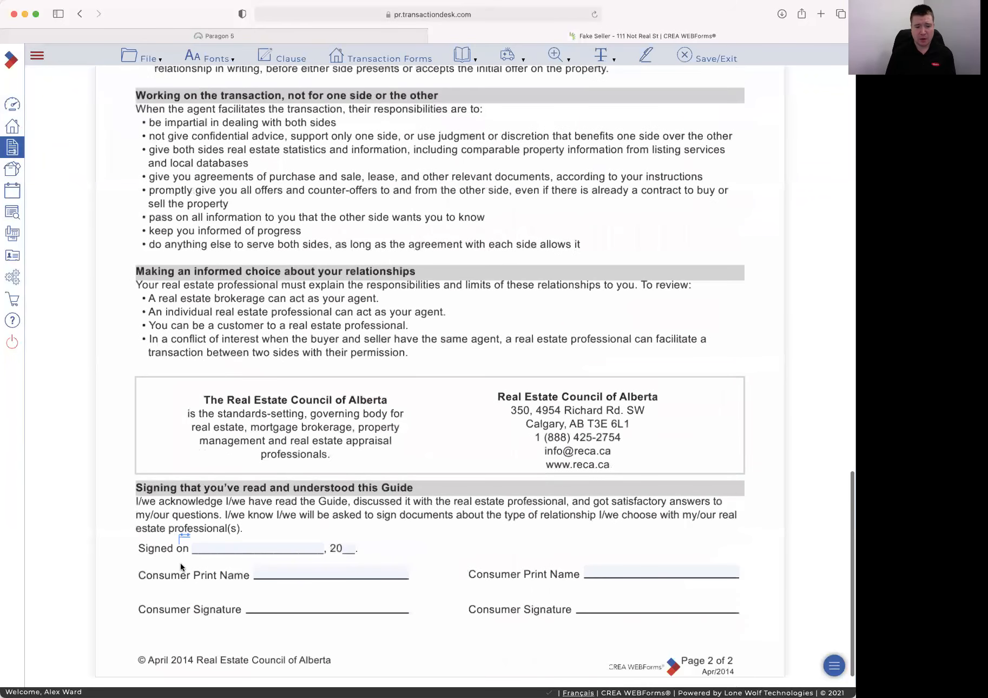
pyautogui.click(182, 541)
pyautogui.click(312, 408)
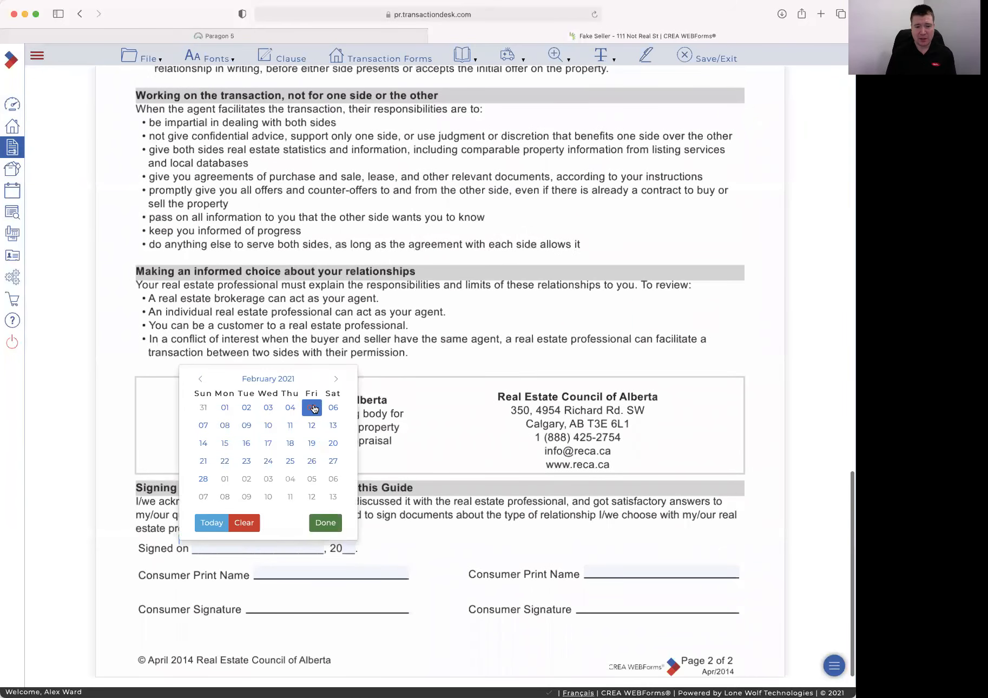
pyautogui.click(313, 409)
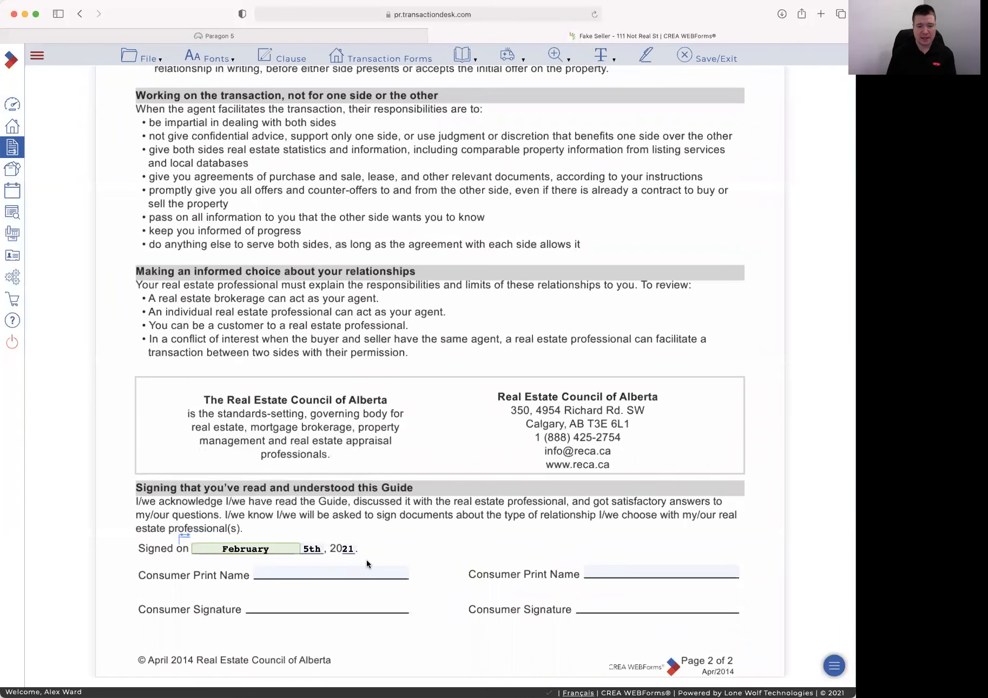
# Enter the seller's printed name and save the guide
pyautogui.click(308, 571)
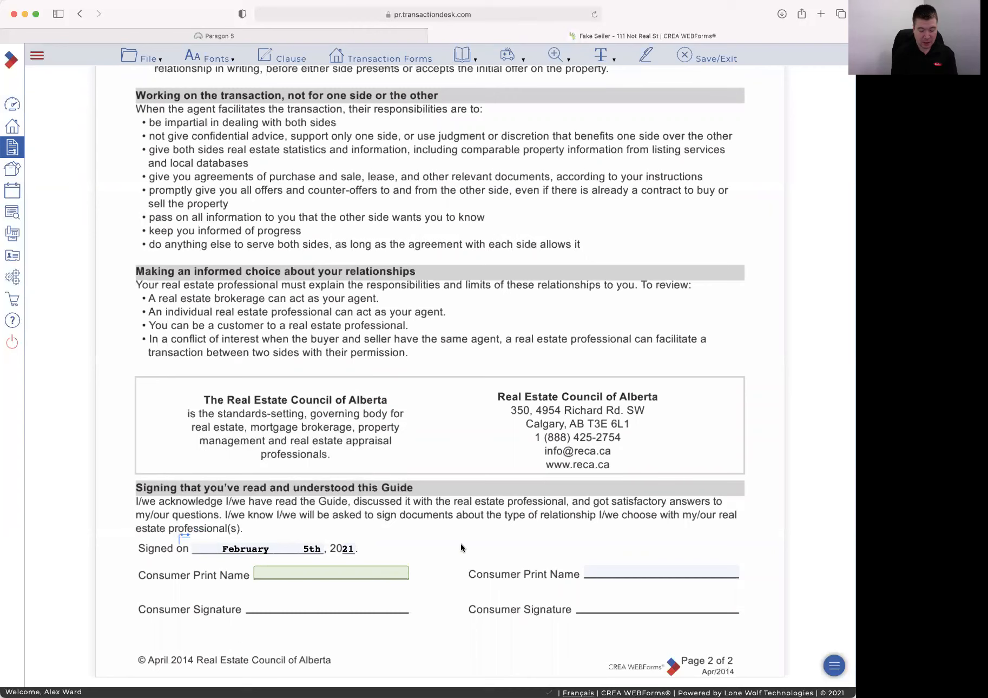
pyautogui.write('Fake Seller')
pyautogui.click(465, 539)
pyautogui.scroll(20, 426, 473)
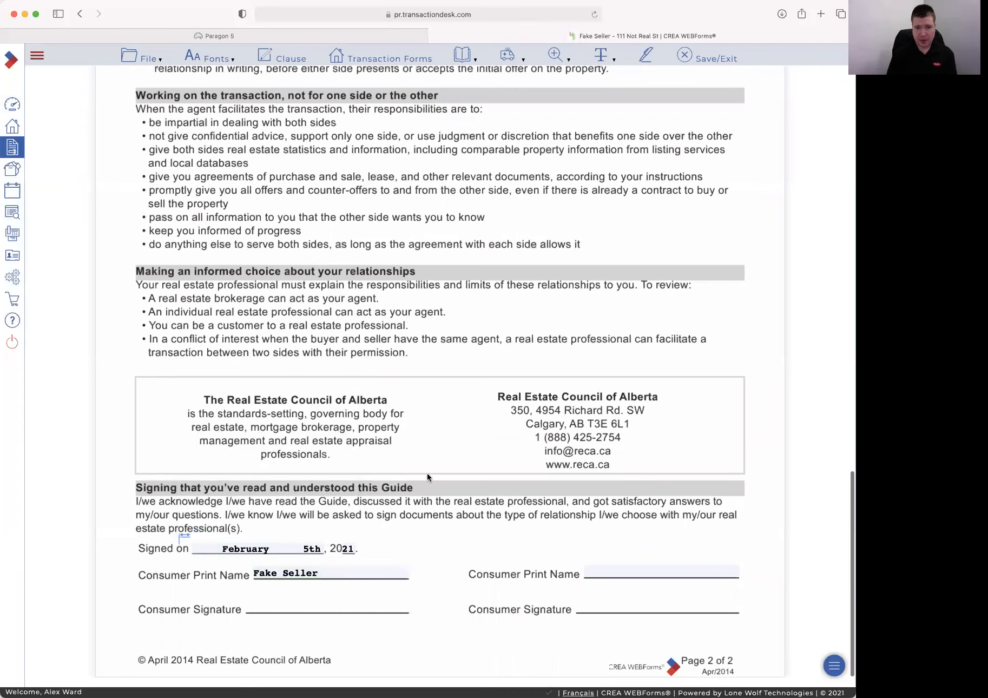
pyautogui.click(710, 58)
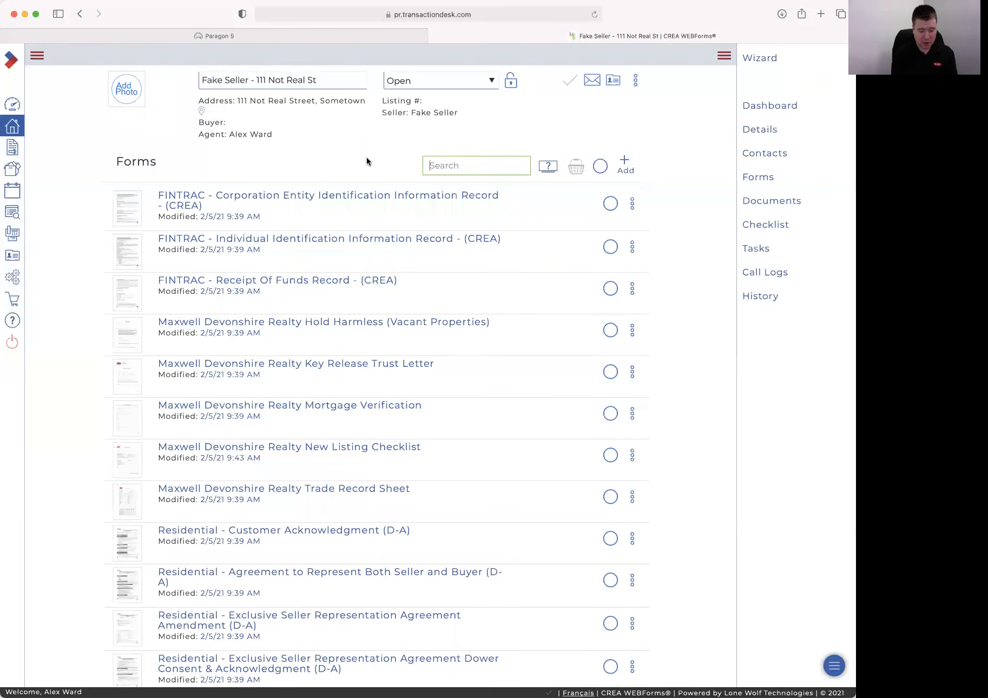
# Filter the forms by 'Rep' and open Residential - Exclusive Seller Representation Agreement (D-A)
pyautogui.write('Rep')
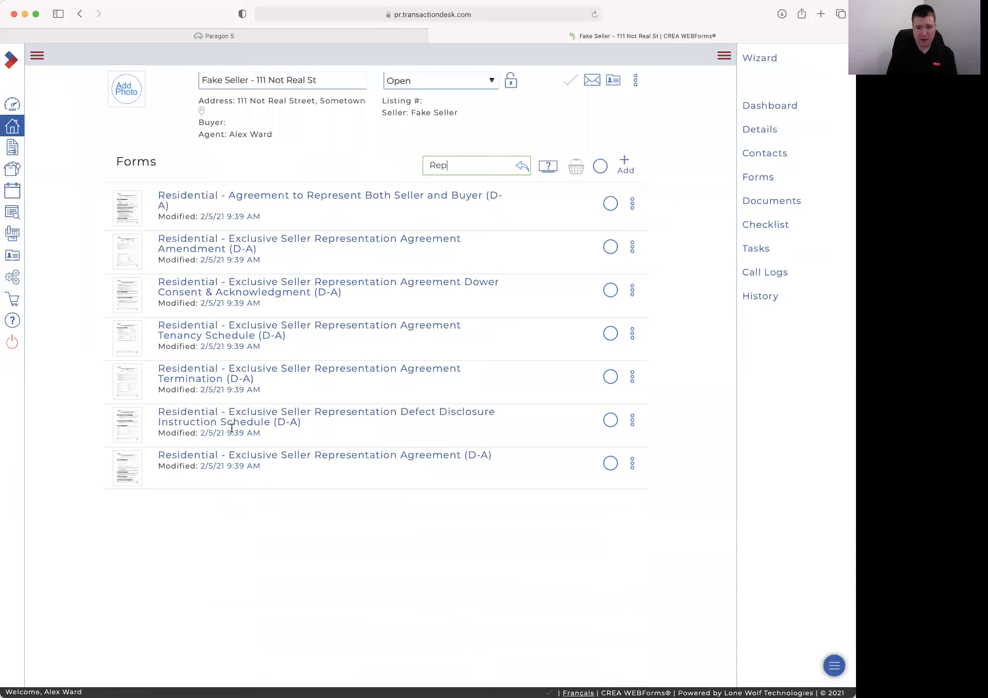
pyautogui.click(315, 459)
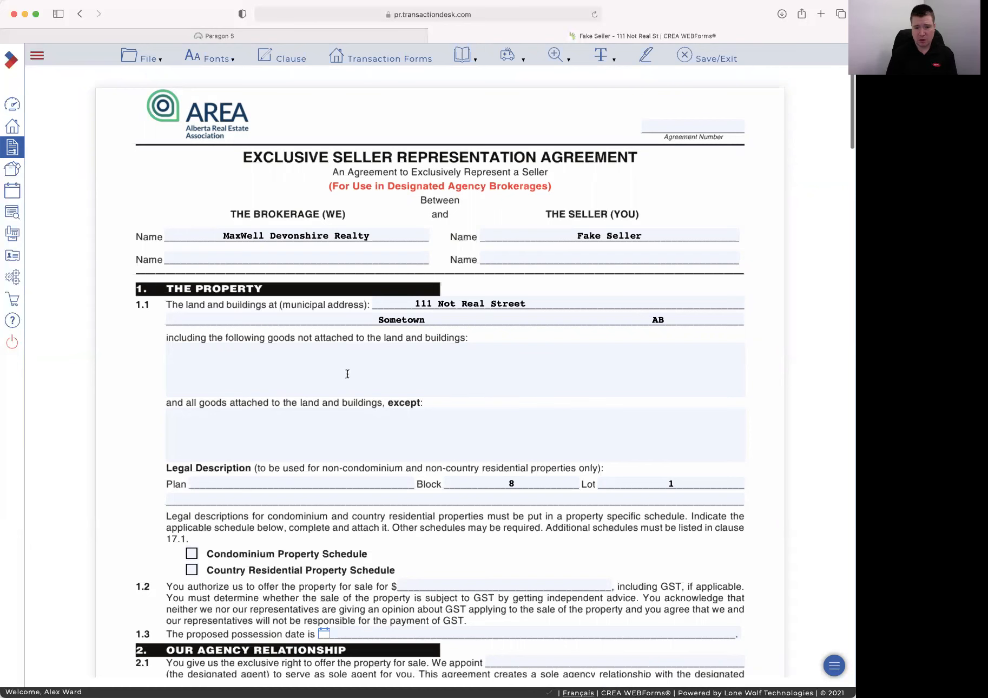
# List 'Stove, Washer, Dryer etc' as the goods included with the property
pyautogui.scroll(-1, 341, 368)
pyautogui.click(327, 353)
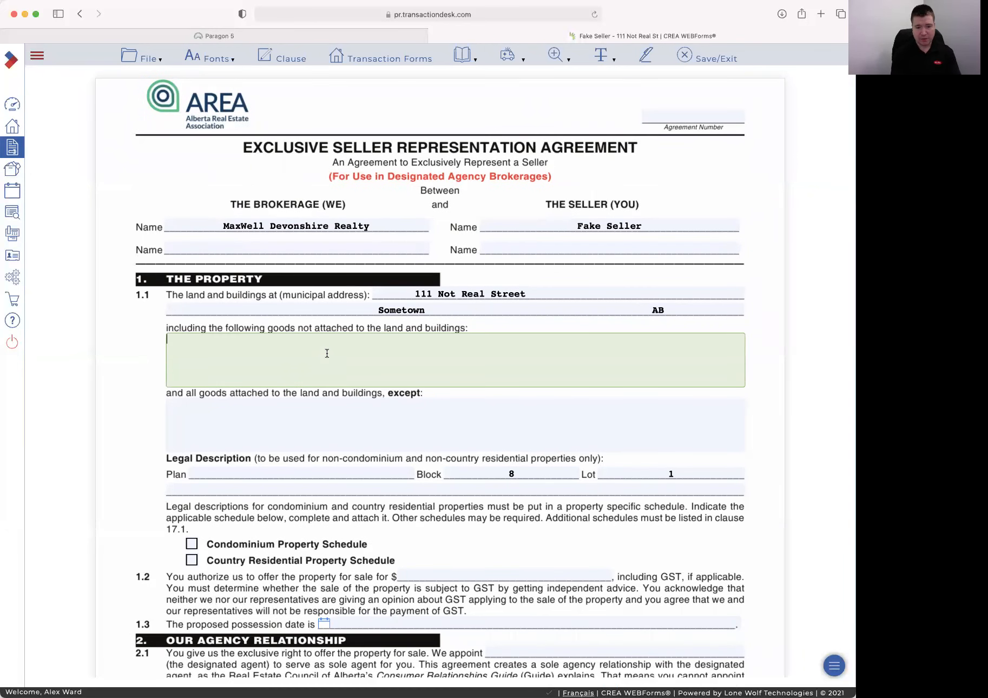
pyautogui.write('Stove, ')
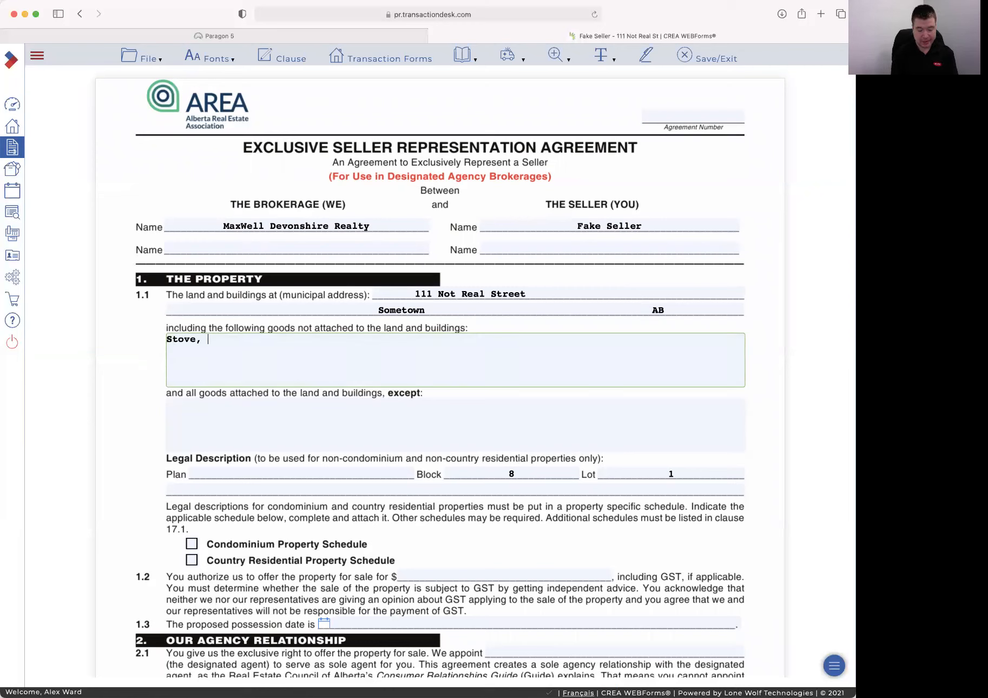
pyautogui.write('Washer , Dryer etc')
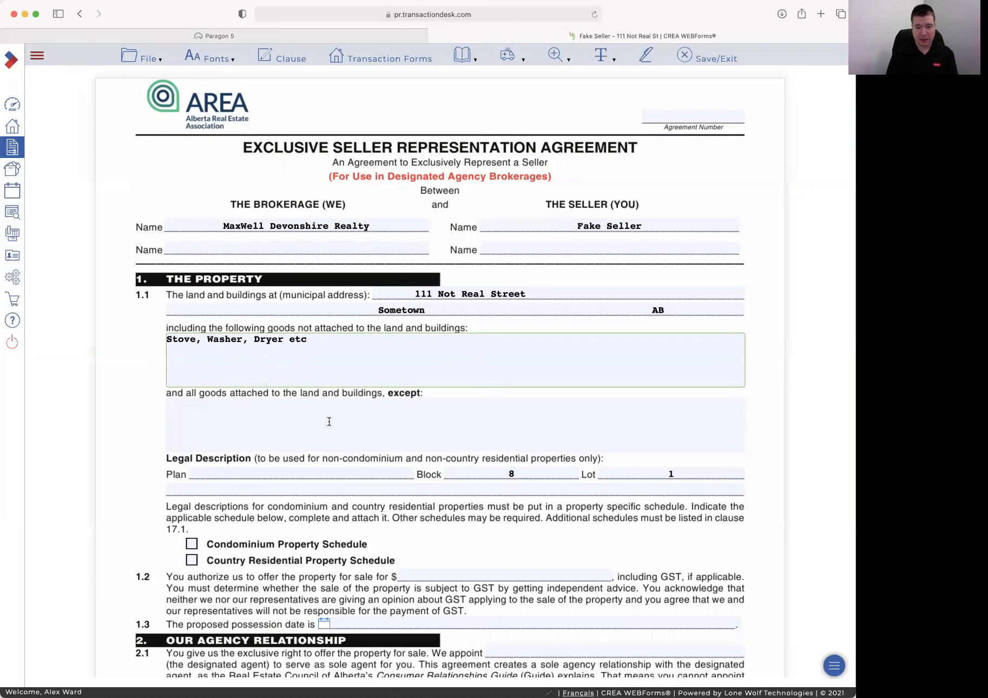
# Enter 894615 as the legal description Plan number
pyautogui.scroll(-2, 329, 419)
pyautogui.click(281, 408)
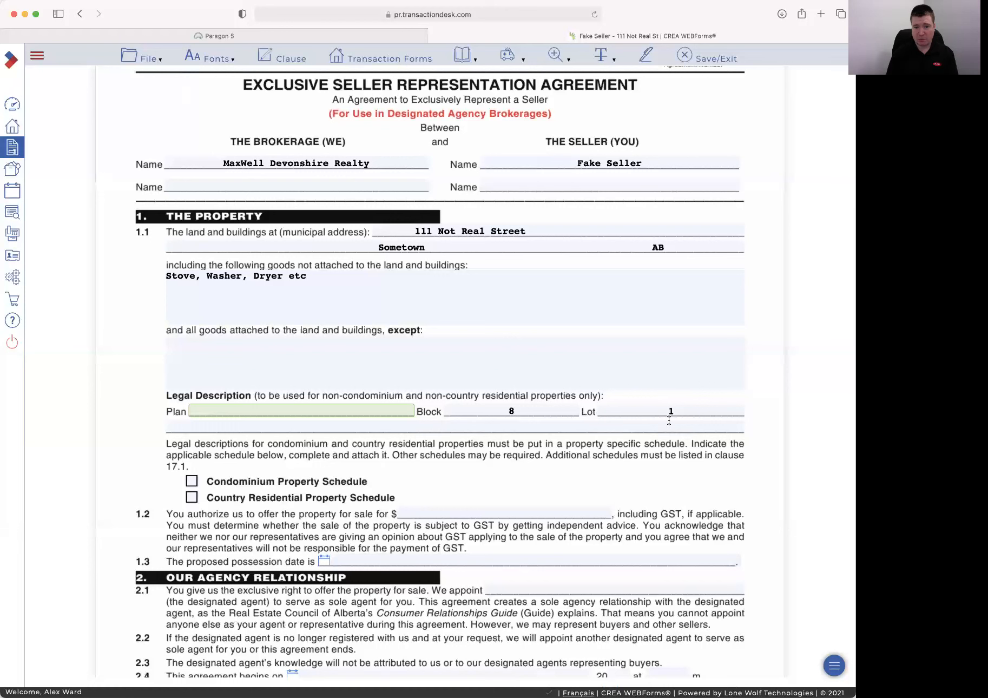
pyautogui.write('894615')
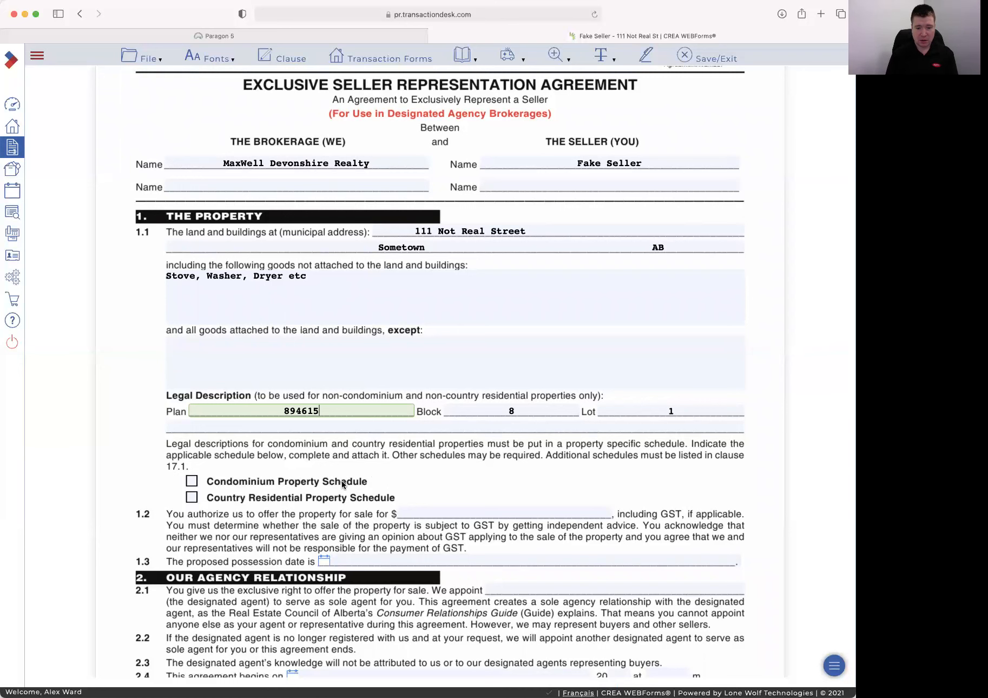
pyautogui.scroll(-3, 338, 480)
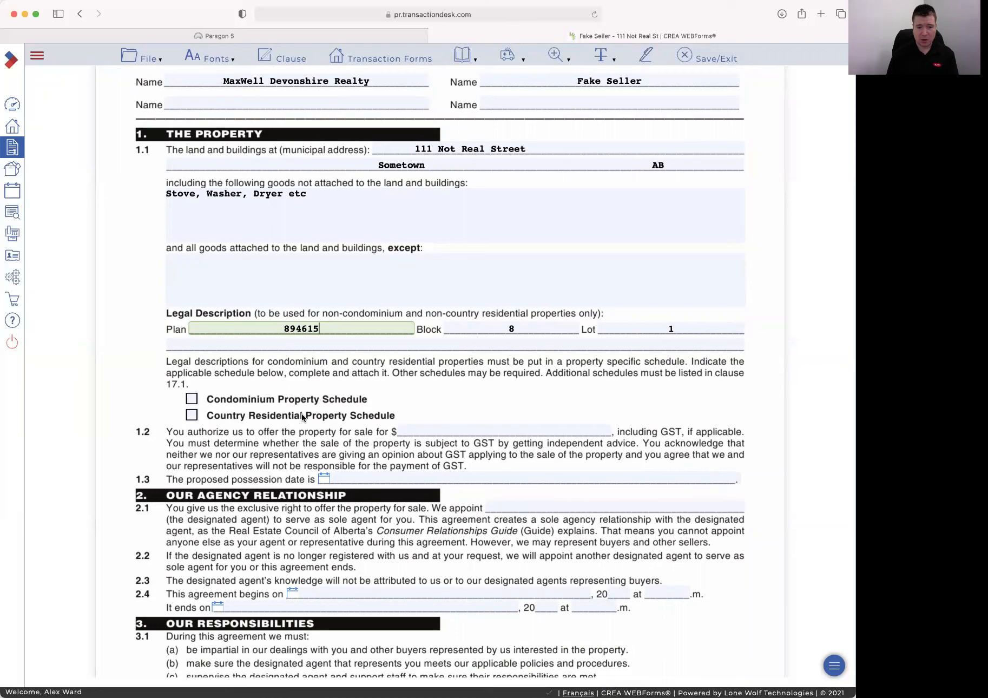
pyautogui.click(451, 430)
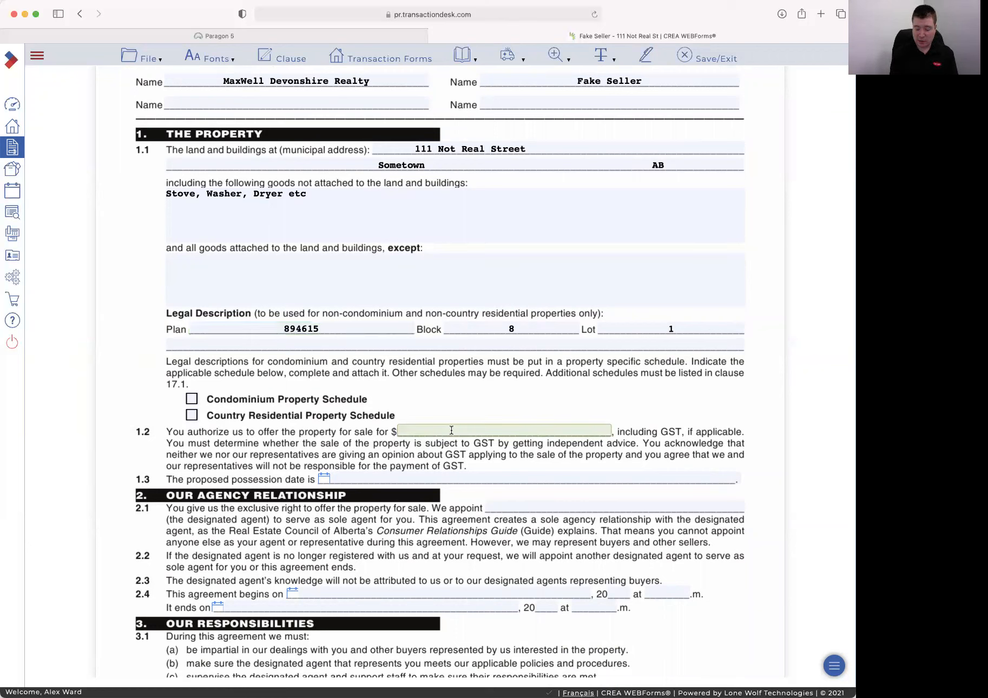
# Enter a $999999 sale price, then browse the possession-date calendar without choosing a date
pyautogui.write('999999')
pyautogui.press('Tab')
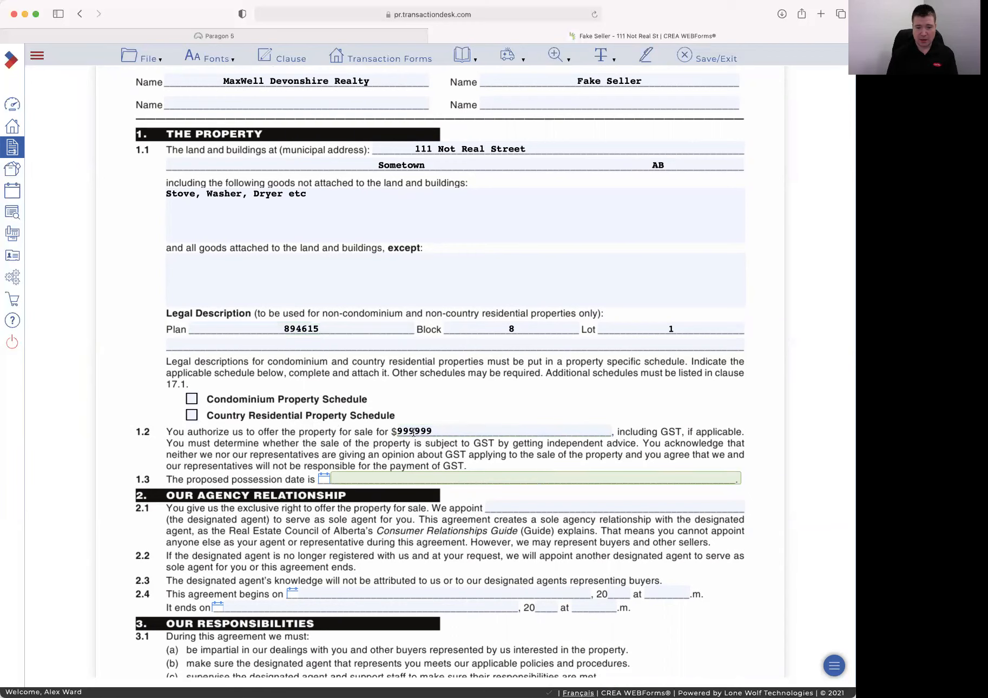
pyautogui.click(325, 478)
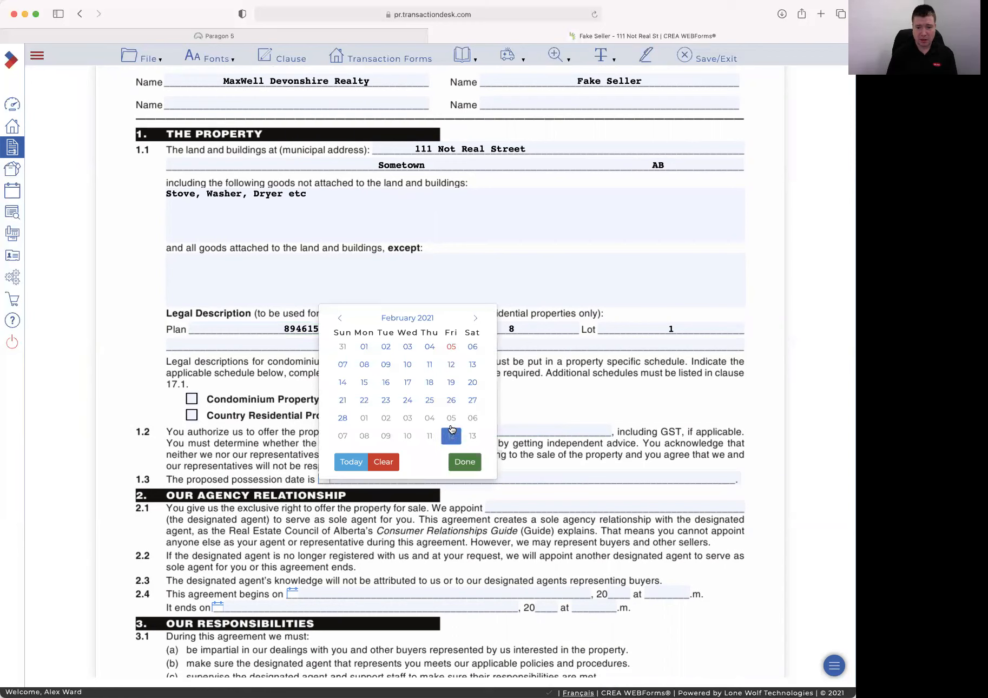
pyautogui.click(471, 320)
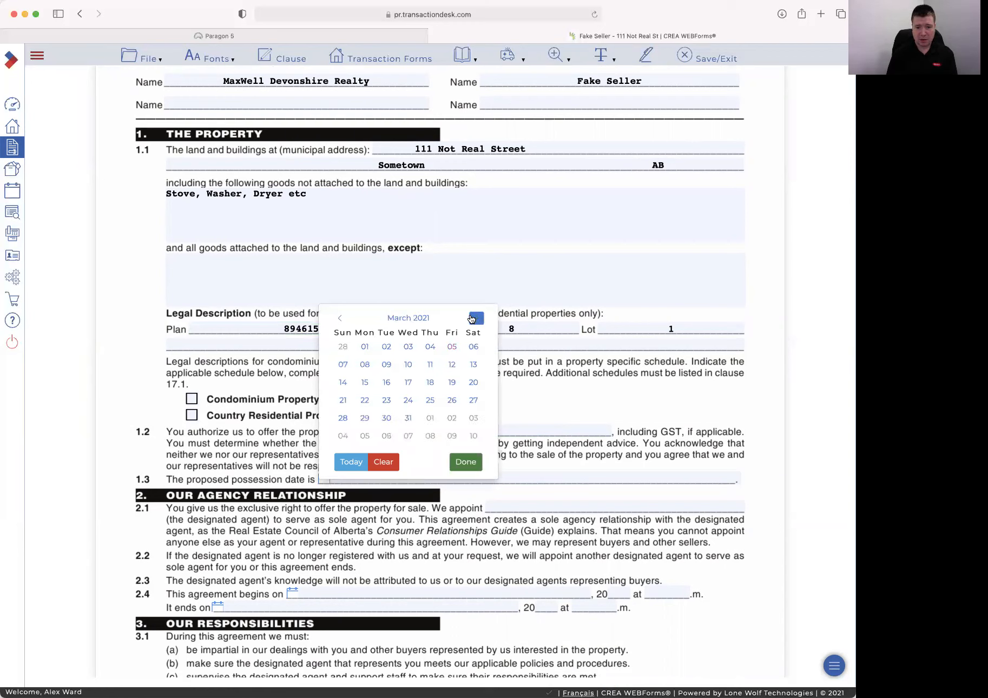
pyautogui.click(344, 322)
pyautogui.click(474, 318)
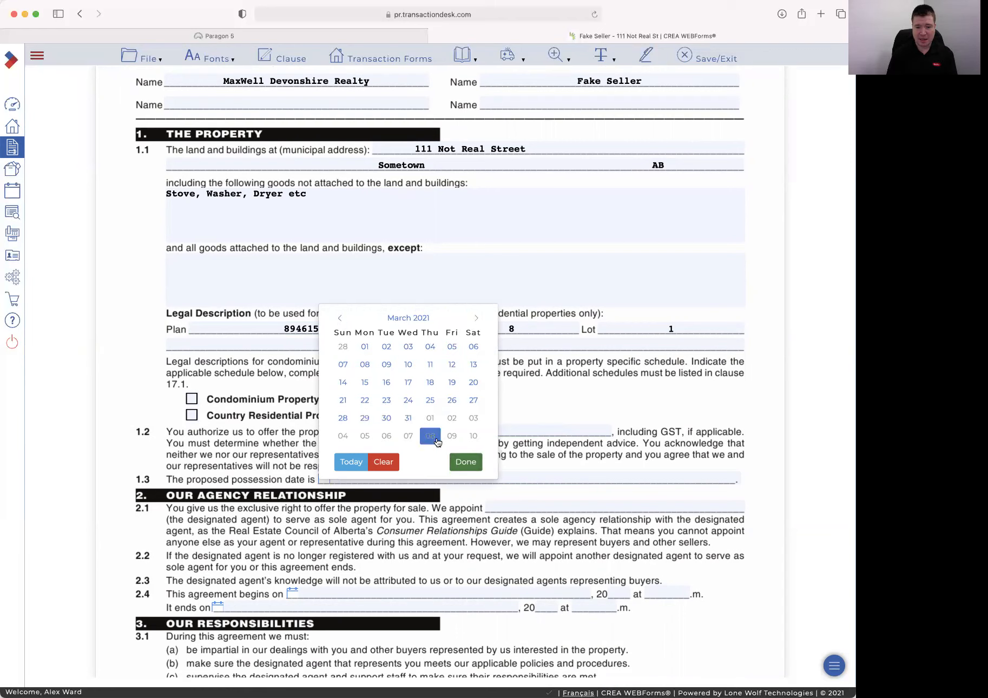
pyautogui.click(535, 467)
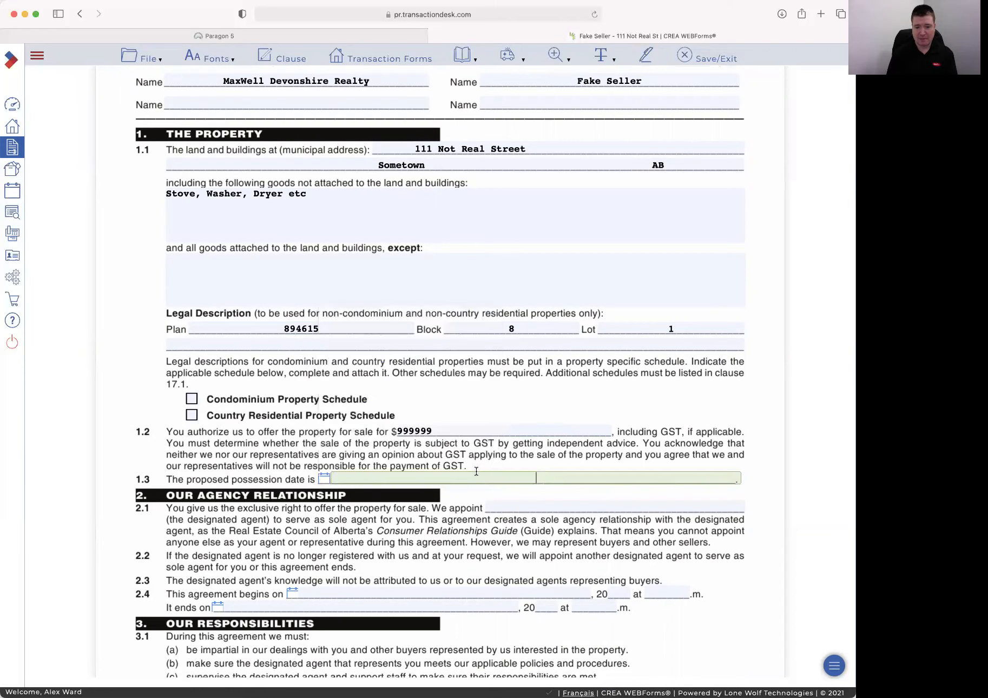
# Set possession to '30 Days Negotiable' and name the designated agent in clause 2.1
pyautogui.click(442, 476)
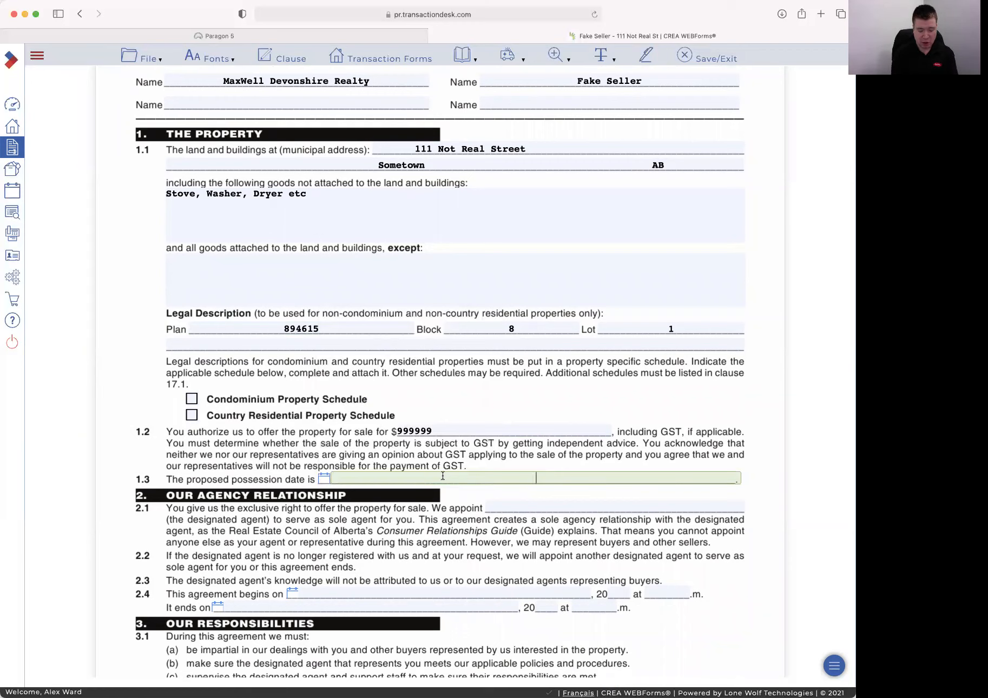
pyautogui.write('30 Days Nego')
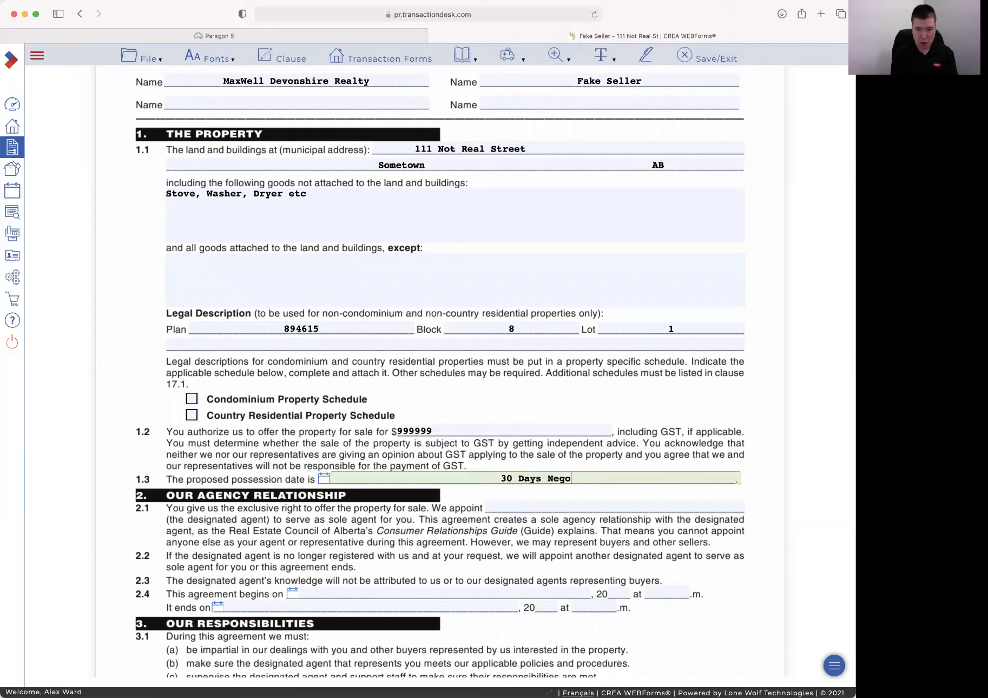
pyautogui.write('tiatle')
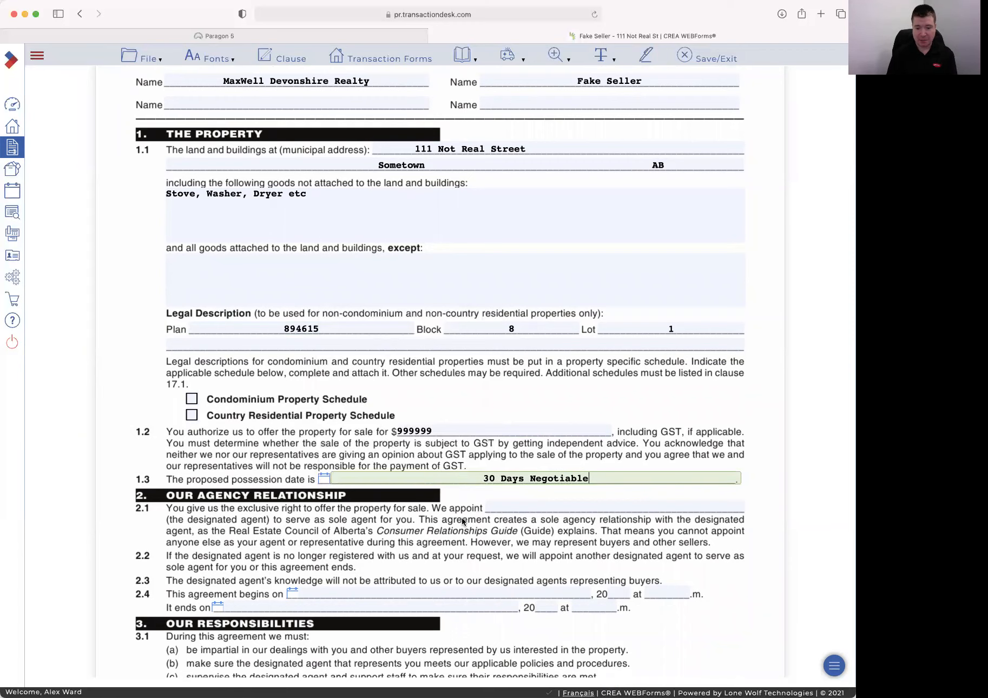
pyautogui.press('Tab')
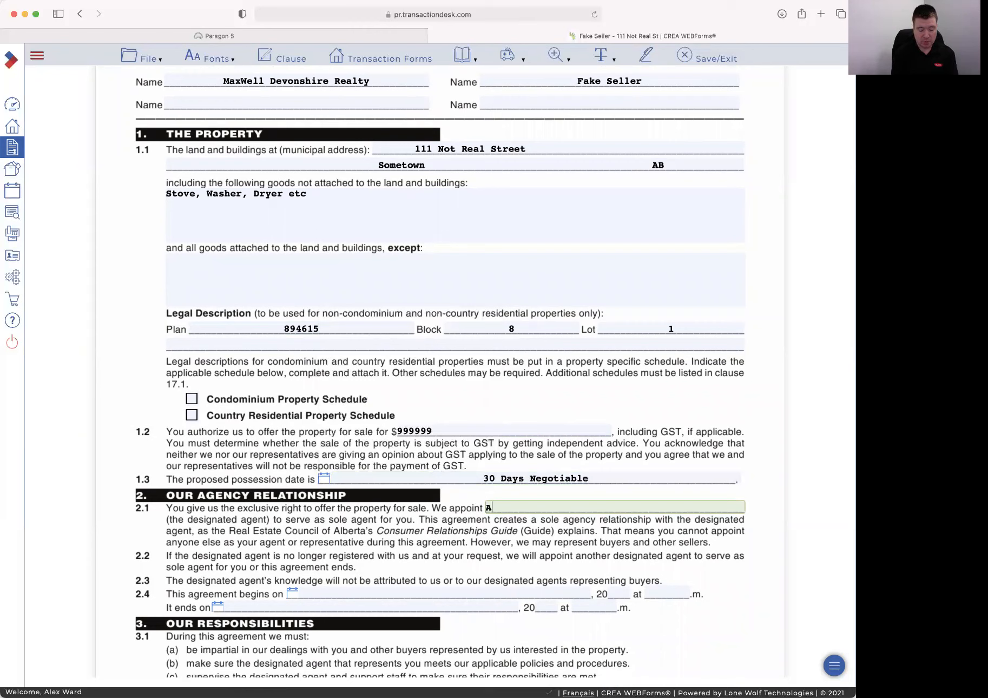
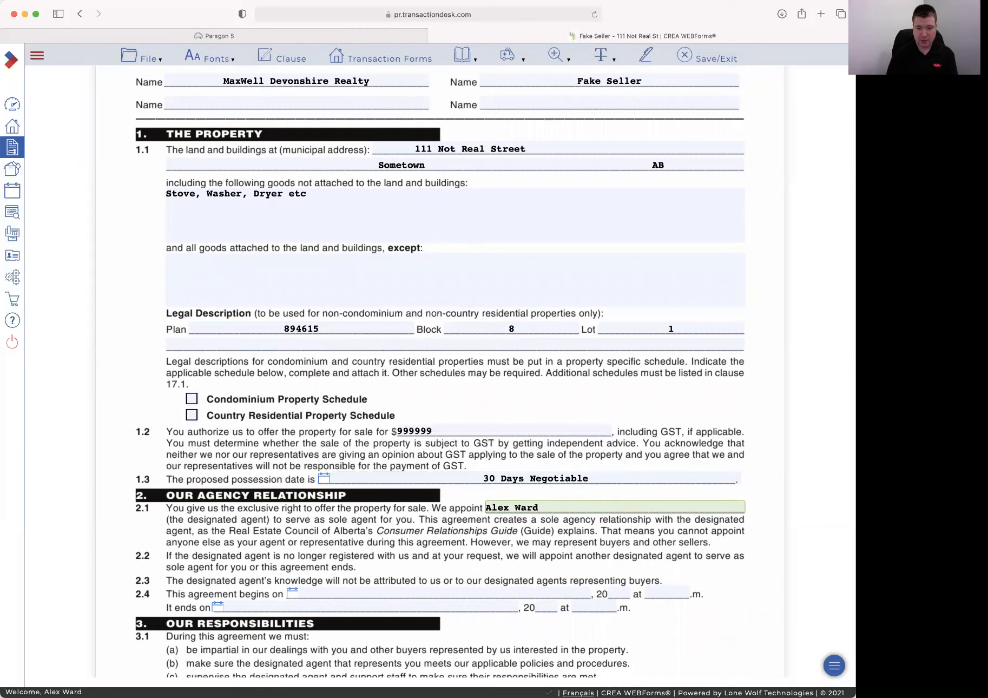
pyautogui.click(354, 574)
# Set the clause 2.4 agreement start date to February 11th, 2021
pyautogui.click(292, 592)
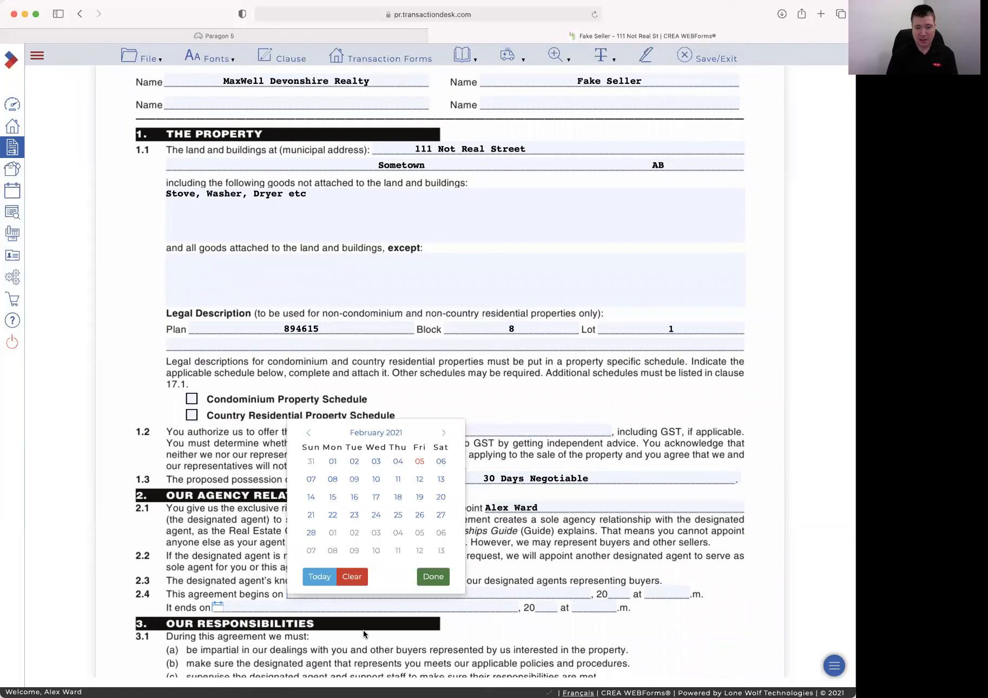
pyautogui.click(415, 477)
pyautogui.click(416, 467)
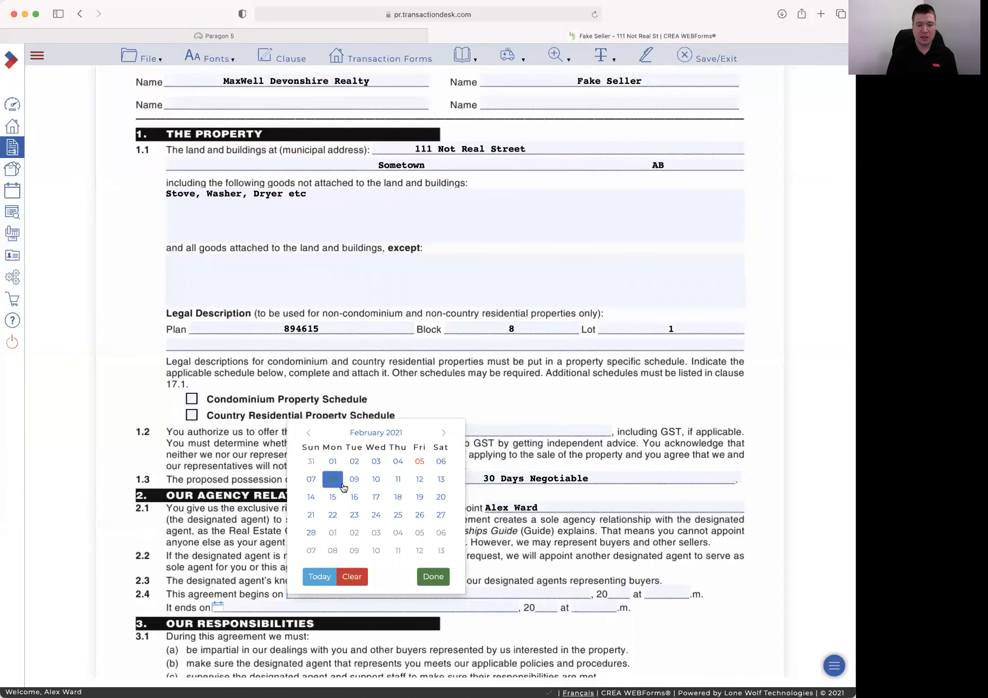
pyautogui.click(416, 482)
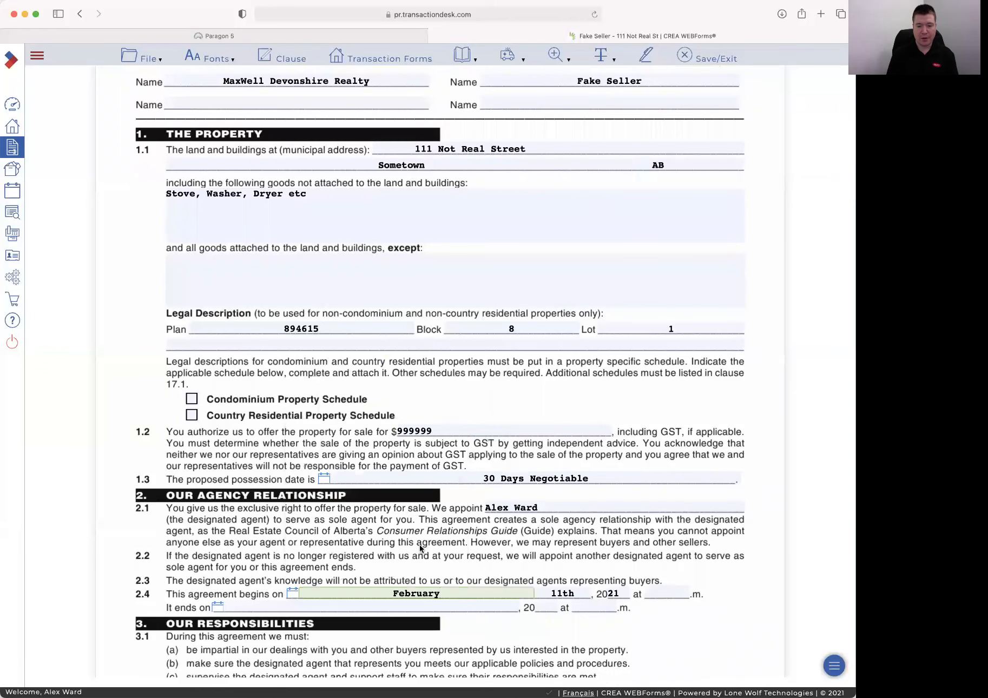
# Set the clause 2.4 agreement end date to June 30th, 2021
pyautogui.scroll(-4, 418, 543)
pyautogui.click(218, 488)
pyautogui.click(370, 330)
pyautogui.click(370, 330)
pyautogui.click(369, 330)
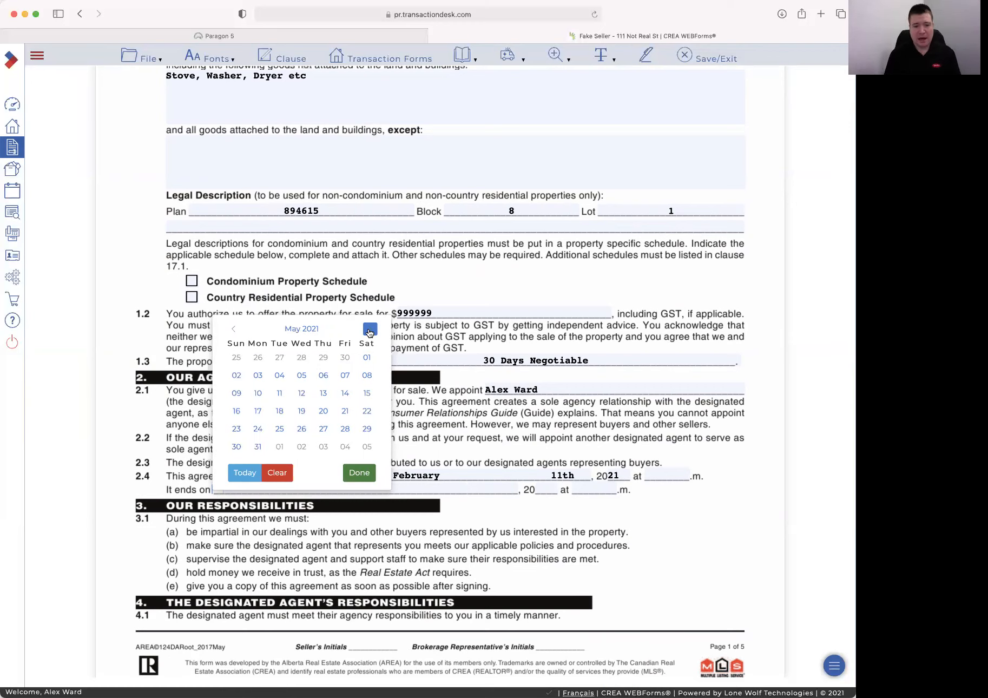
pyautogui.click(370, 330)
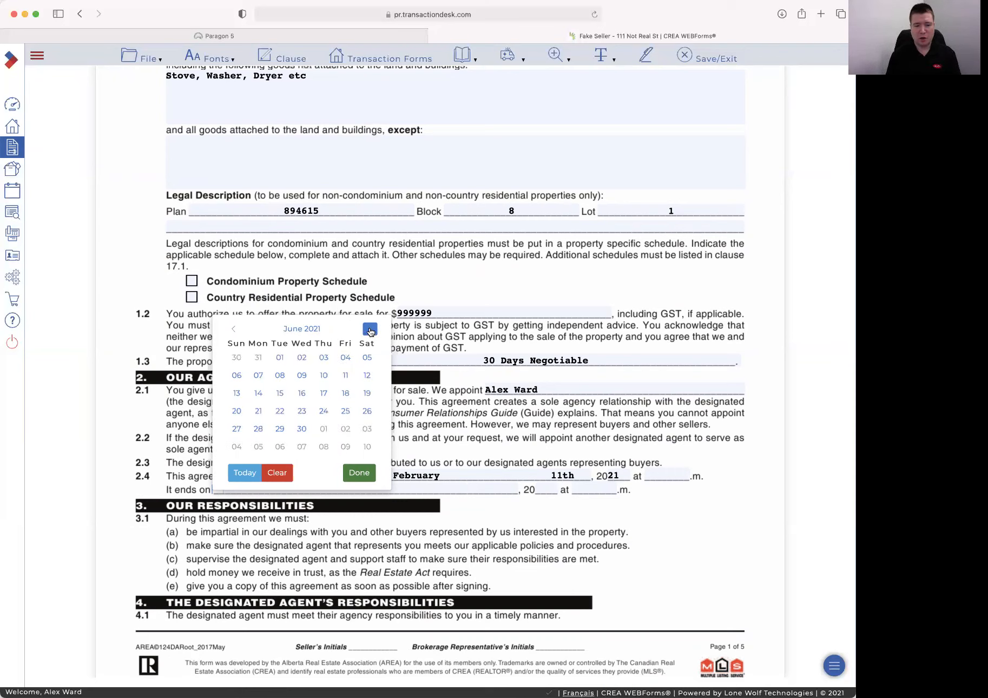
pyautogui.click(324, 430)
pyautogui.click(301, 430)
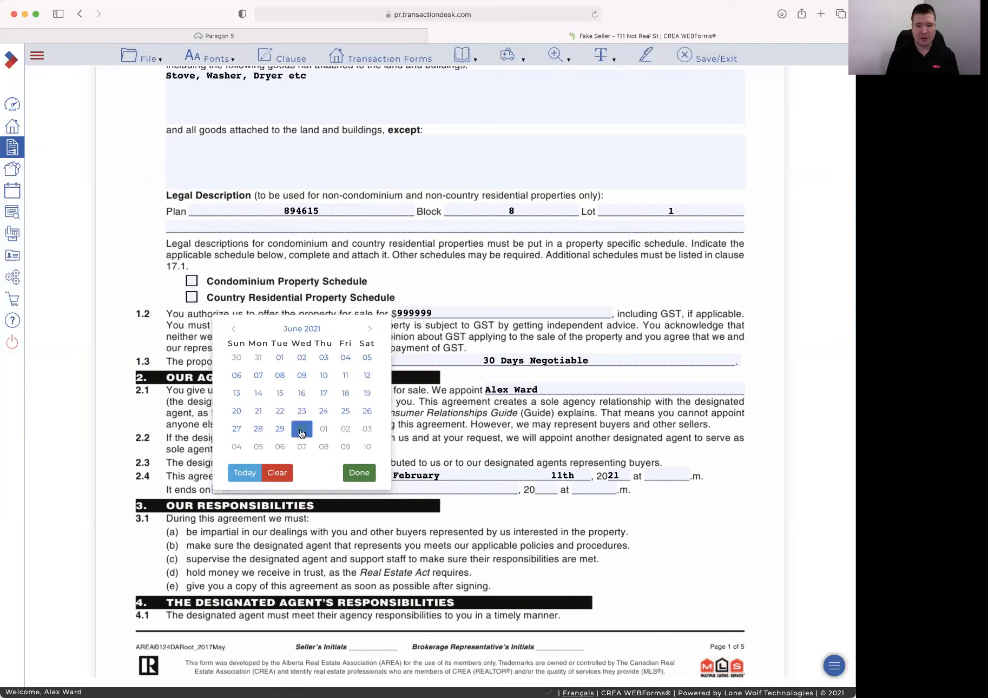
pyautogui.click(359, 473)
pyautogui.scroll(-7, 453, 545)
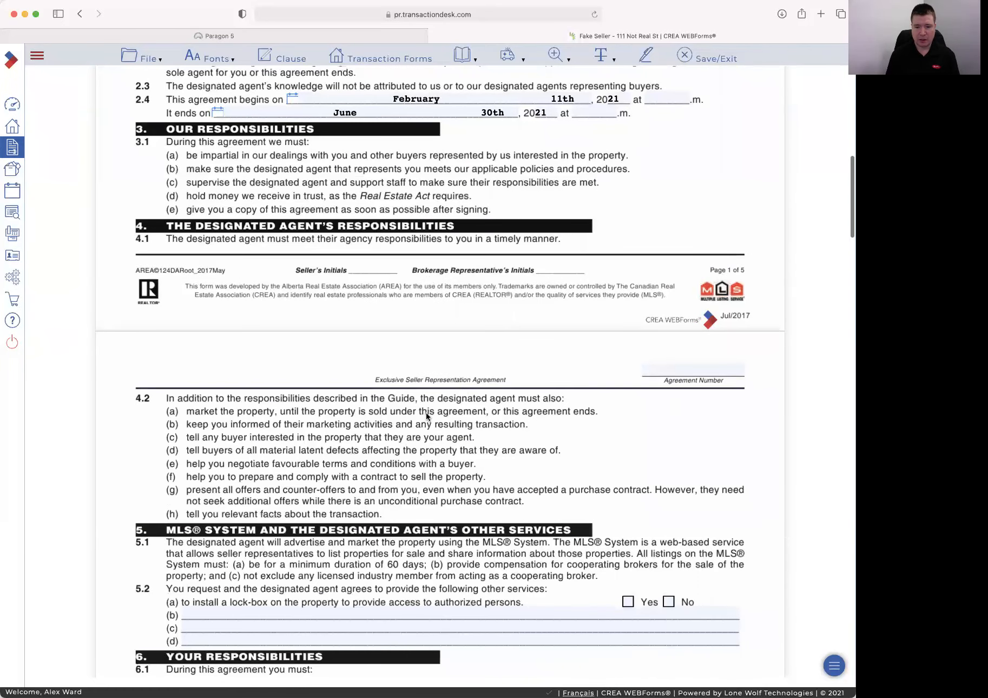
pyautogui.scroll(12, 425, 415)
# Enter agreement number '111 Good Try' and tick Yes for a lock-box in 5.2(a)
pyautogui.click(686, 126)
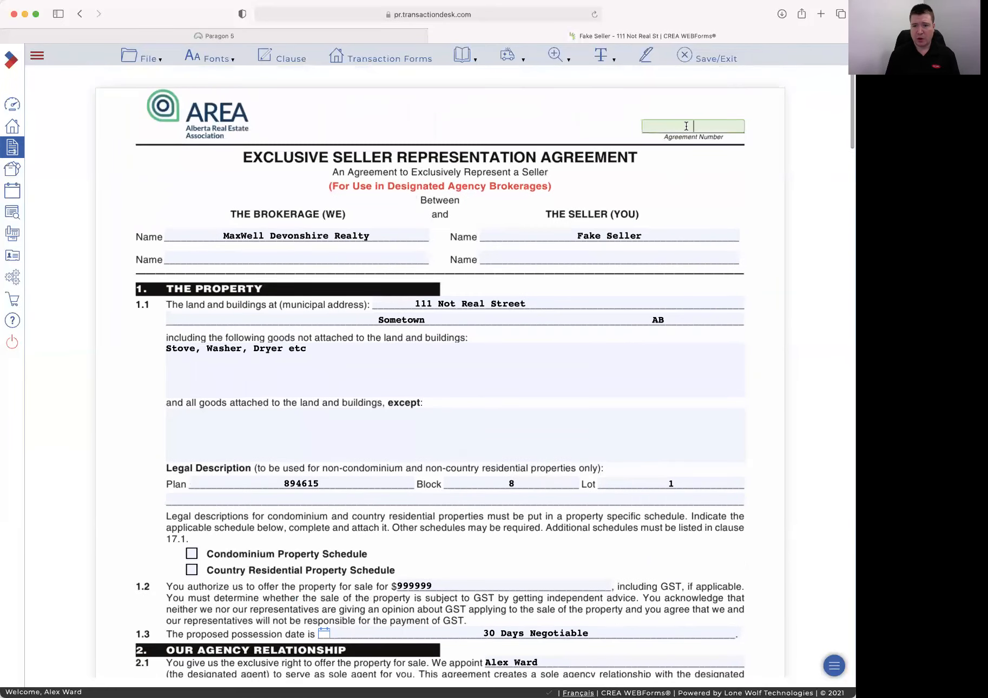
pyautogui.write('111 ')
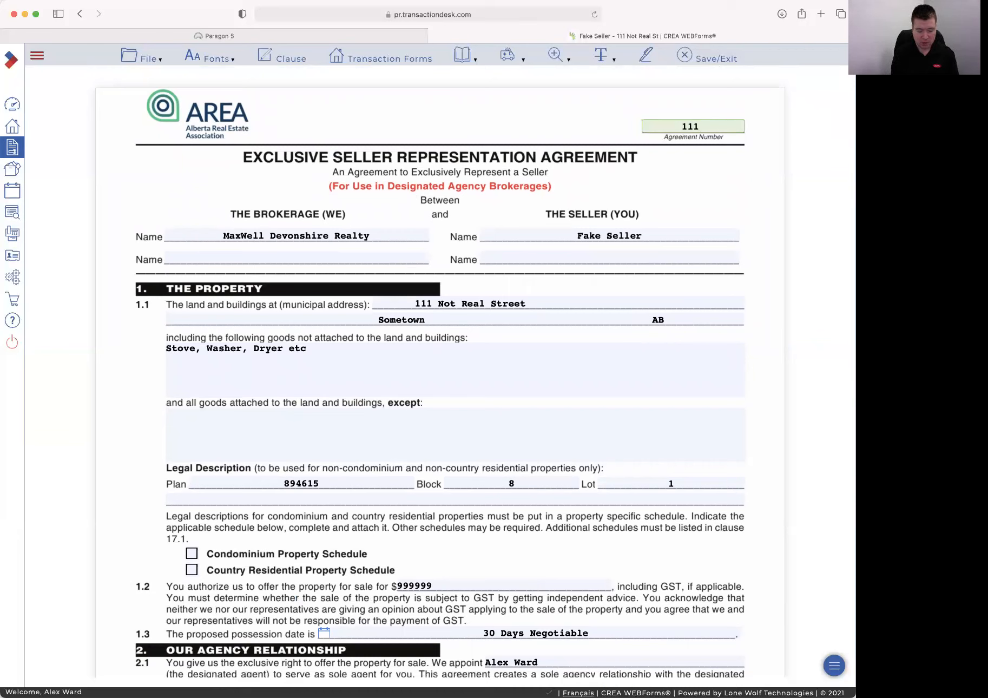
pyautogui.write('Good Try')
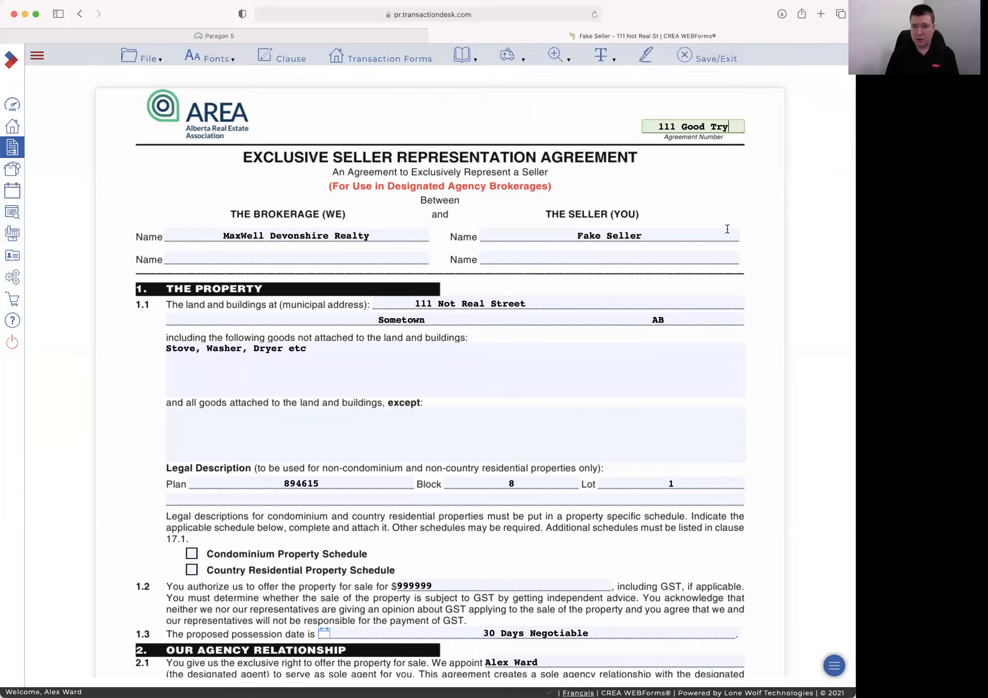
pyautogui.click(692, 152)
pyautogui.scroll(-3, 764, 307)
pyautogui.scroll(-15, 765, 306)
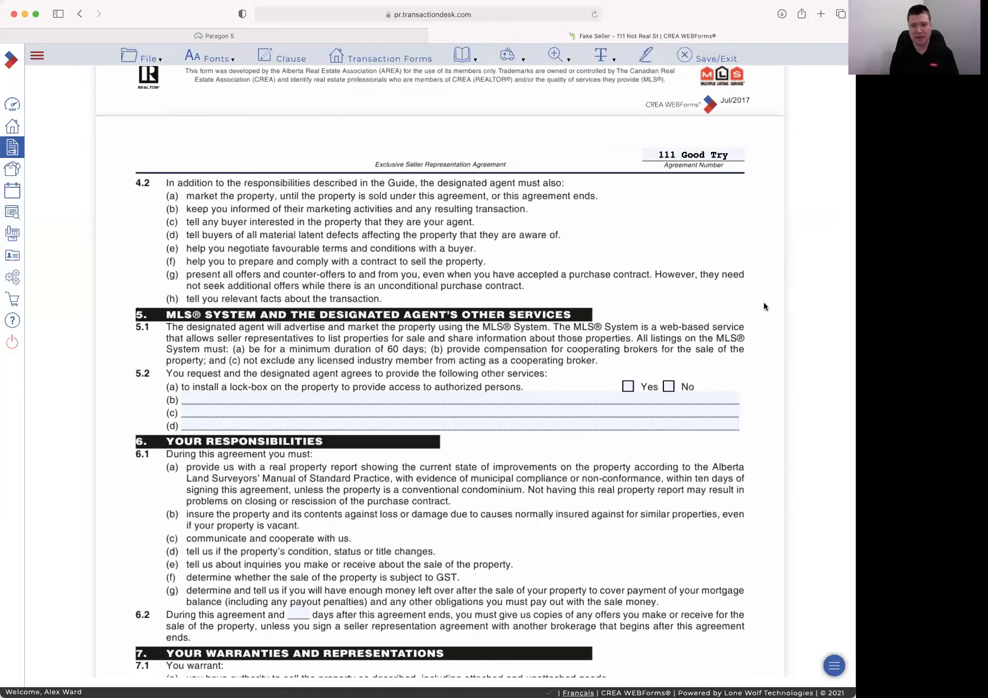
pyautogui.click(626, 388)
# Fill 5.2 lines (b)-(d): social-account advertising, professional photos and 3D tour, open houses per provincial guidelines
pyautogui.scroll(-3, 368, 347)
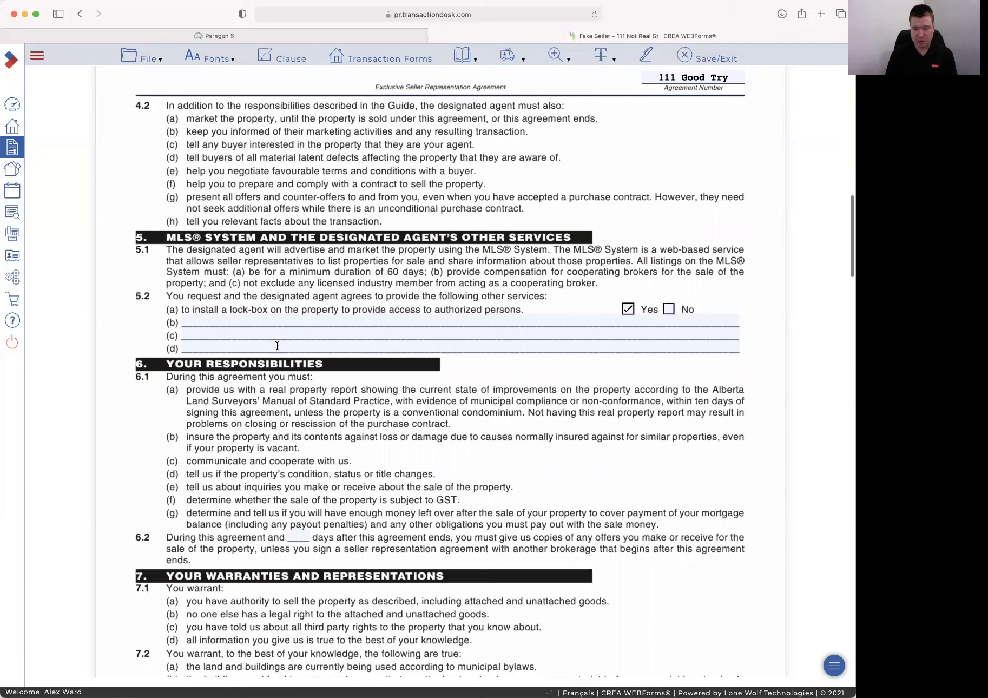
pyautogui.click(249, 322)
pyautogui.write('Advertise on ')
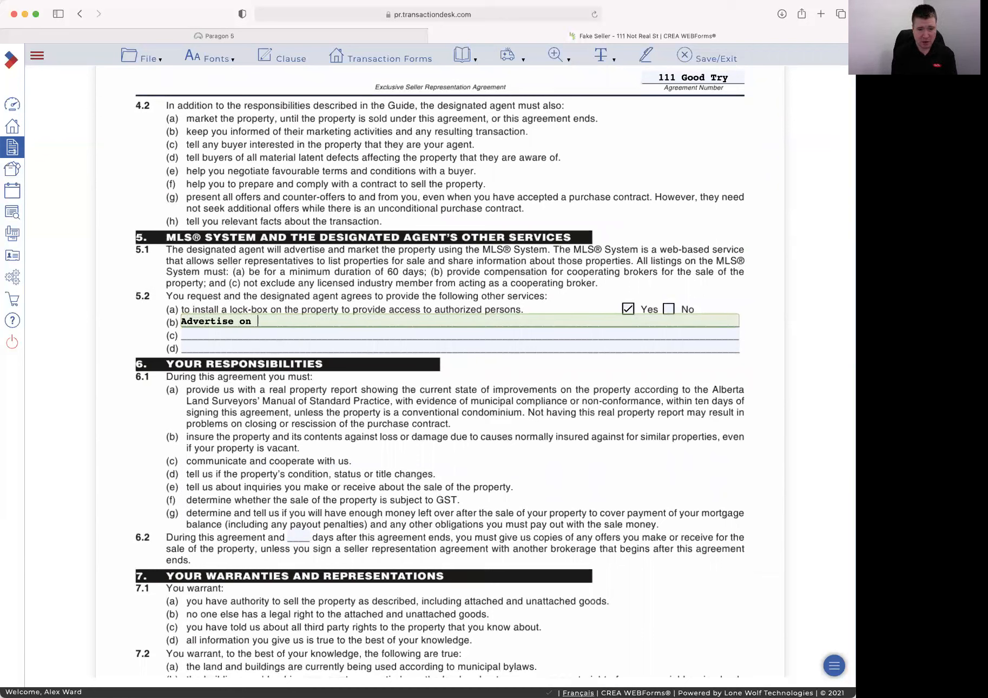
pyautogui.write('Social Accounts')
pyautogui.press('Tab')
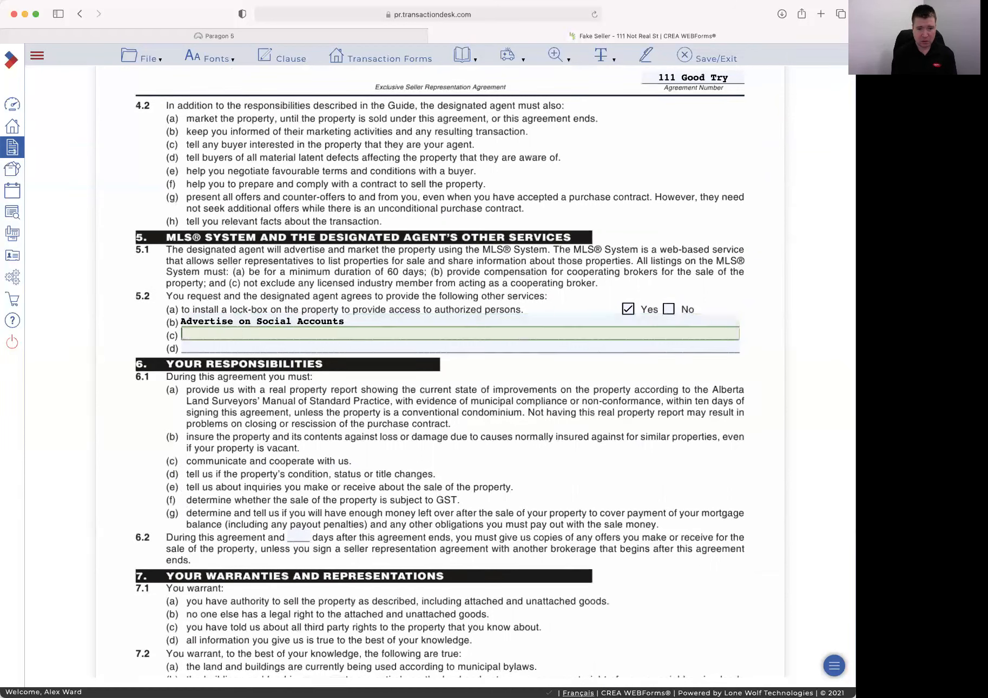
pyautogui.write('Professional ')
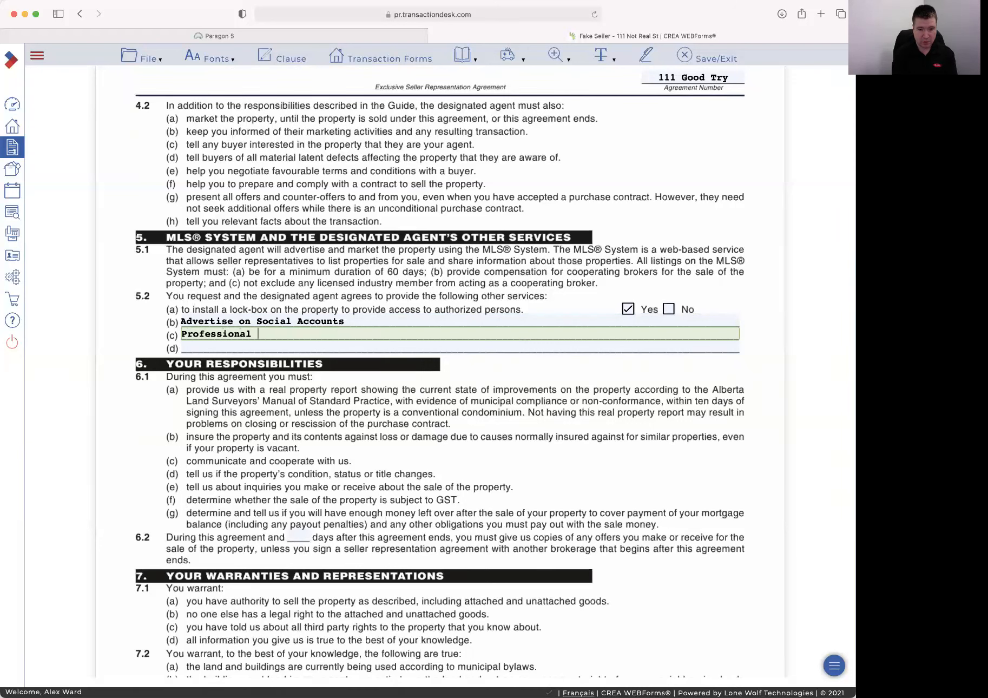
pyautogui.write('Photos and 3')
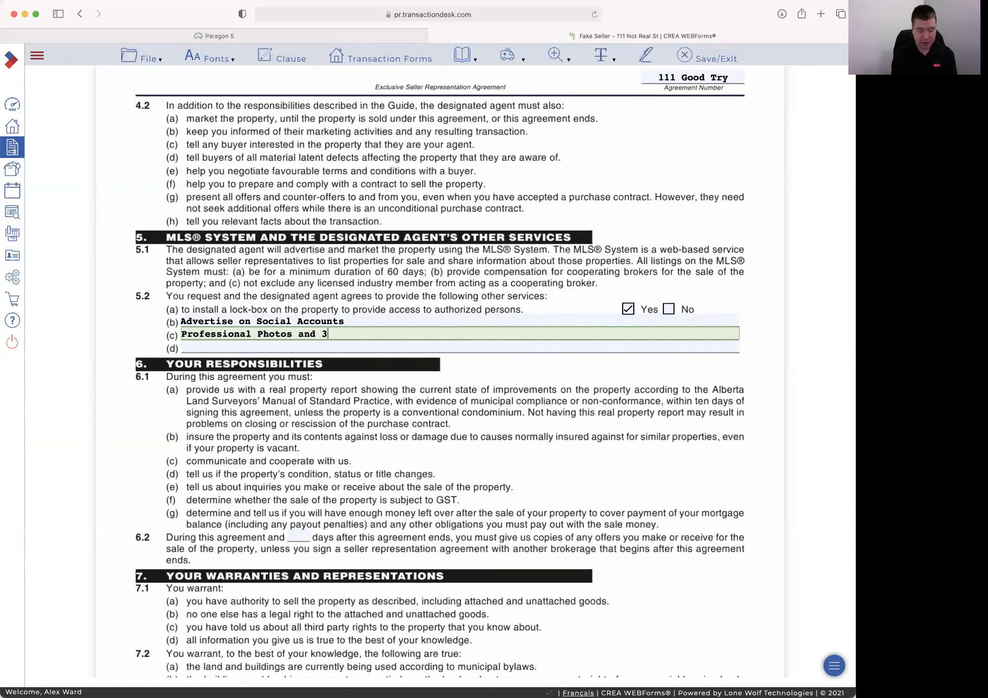
pyautogui.write('D Tour')
pyautogui.press('Tab')
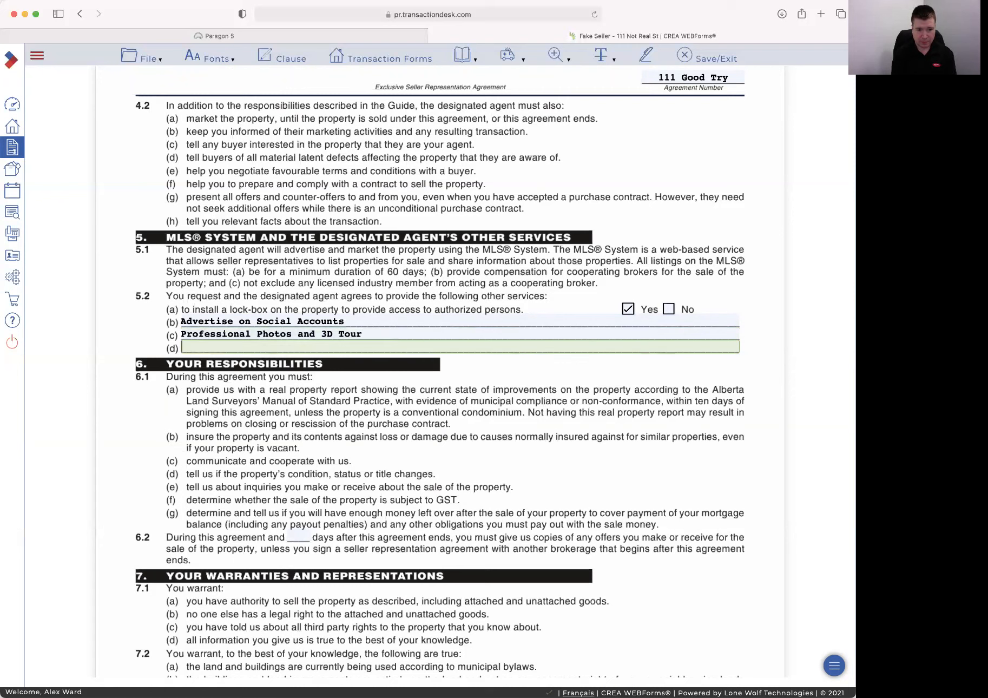
pyautogui.write('Conduct')
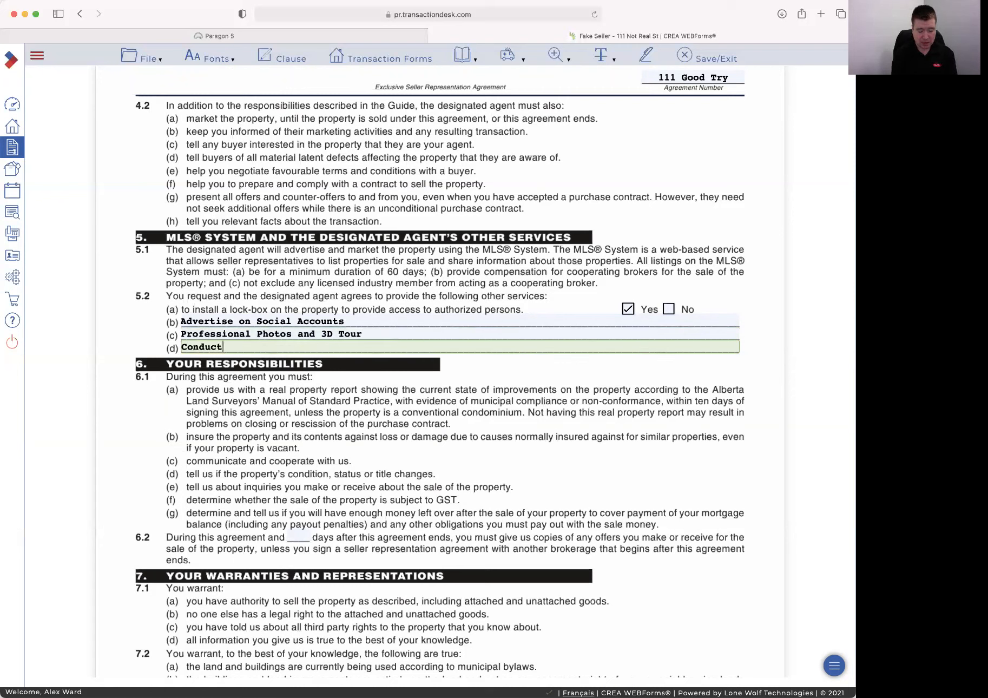
pyautogui.write(' Open Houses are p')
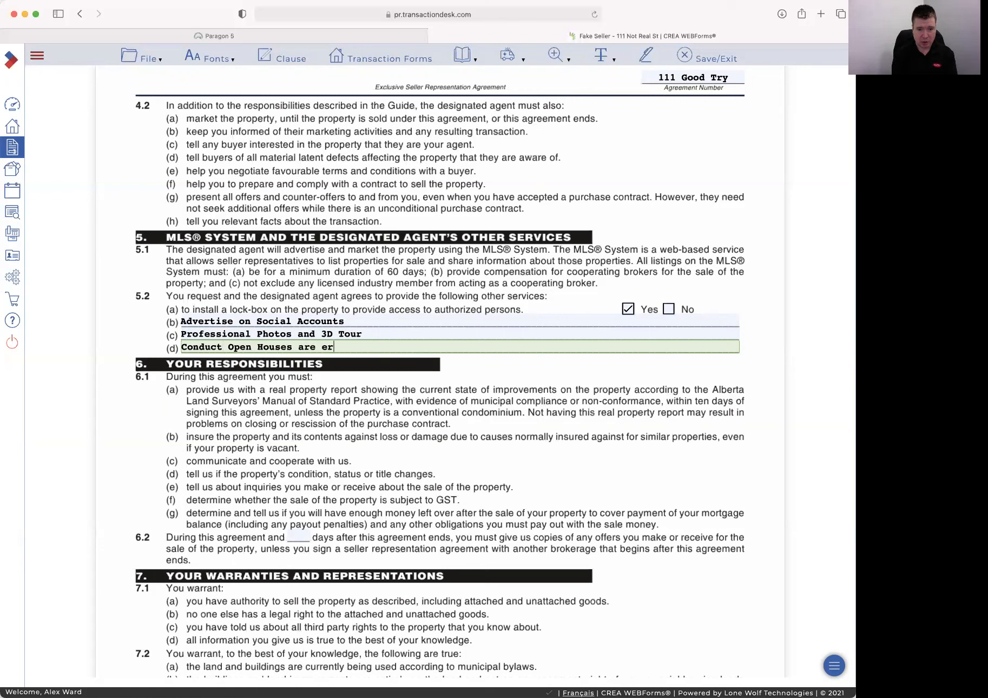
pyautogui.write('er provincial guil')
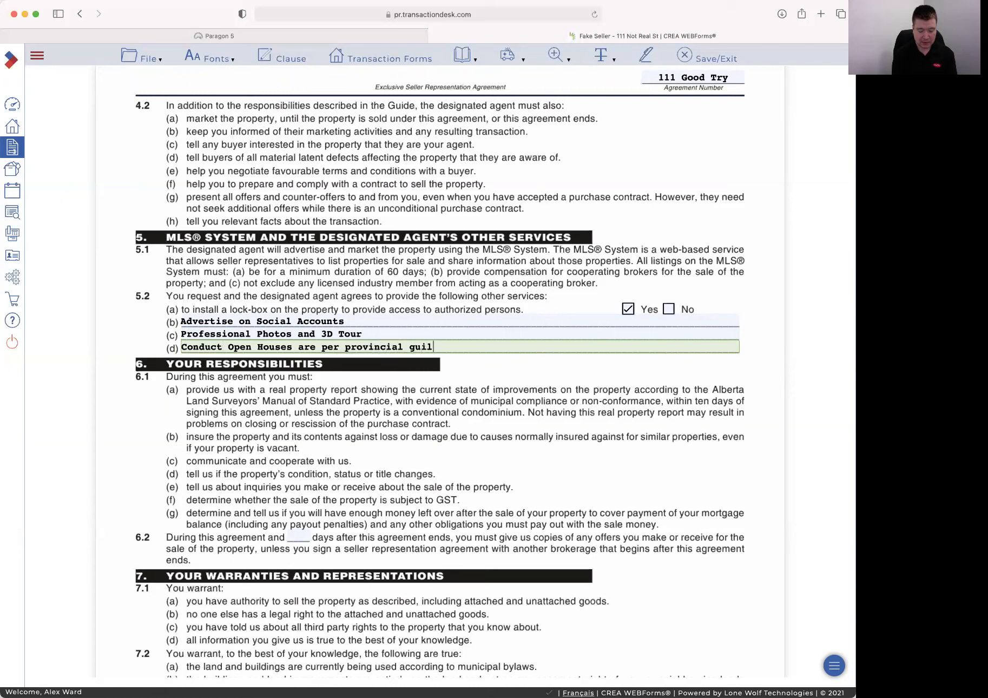
pyautogui.press('BackSpace')
pyautogui.write('delines')
pyautogui.press('Tab')
# Enter 30 days in 6.2 and a 10.1 fee of 7% on the first $100,000, 3% on the remainder
pyautogui.write('30')
pyautogui.press('Tab')
pyautogui.press('Tab')
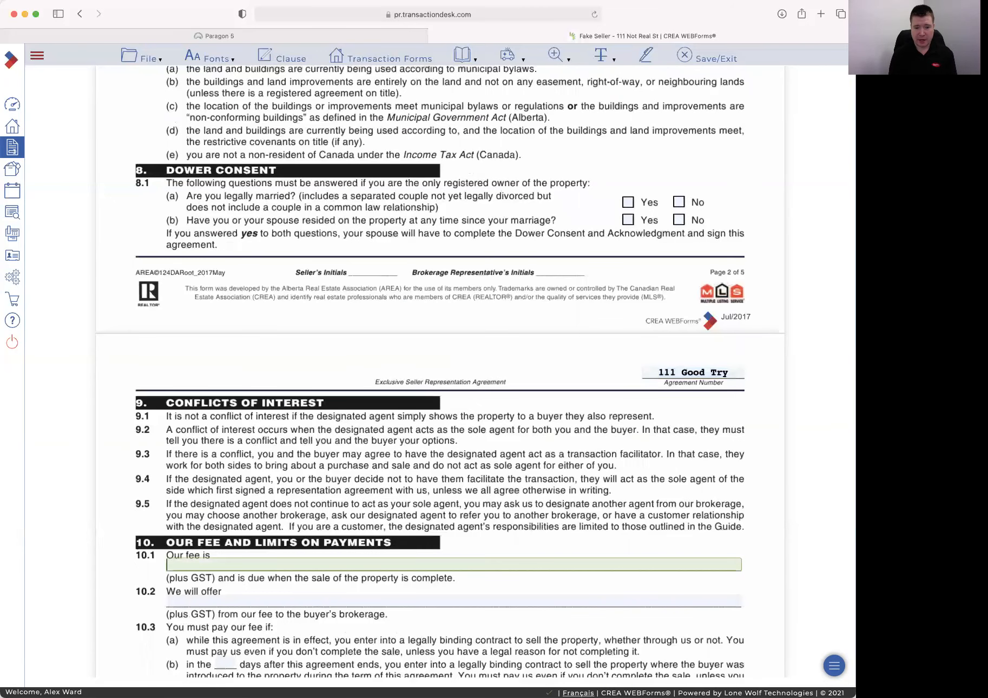
pyautogui.write('7')
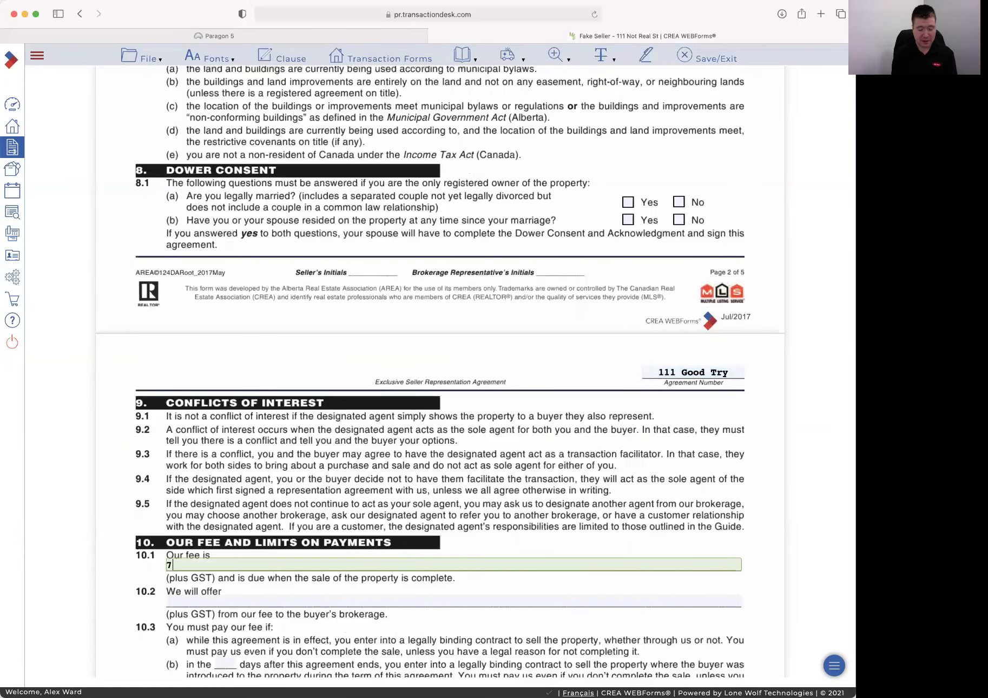
pyautogui.write('% on the 1st $100,000 and 3% on the remi')
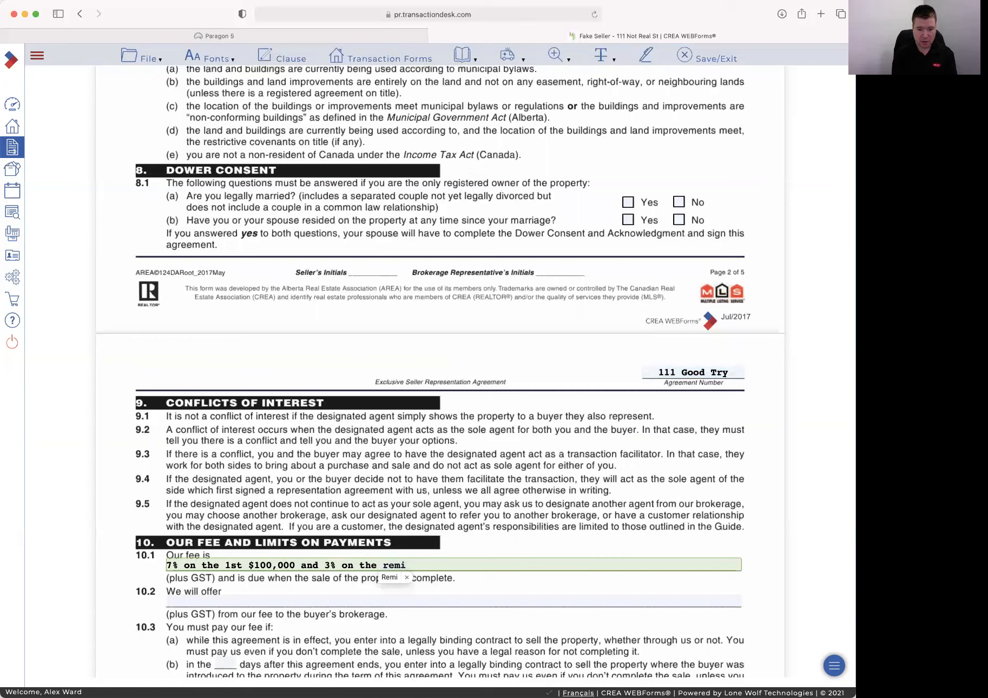
pyautogui.press('BackSpace')
pyautogui.write('ainder')
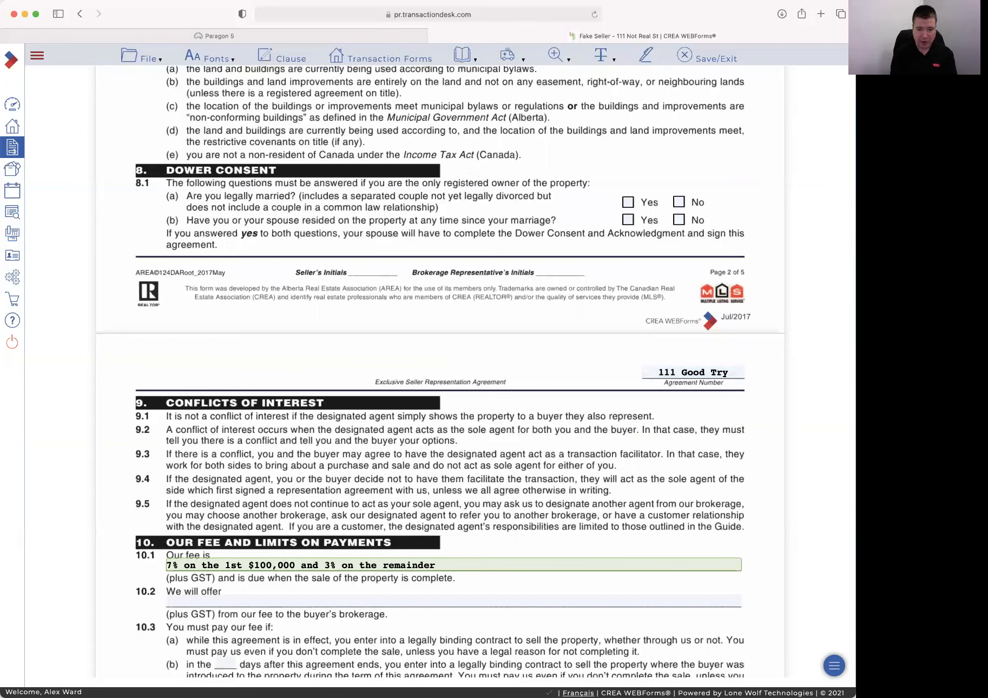
pyautogui.write('of the sale price')
# Offer buyer's brokerage 3.5% on the first $100,000 and 1.5% after, with 30 days in 10.3(b)
pyautogui.press('Tab')
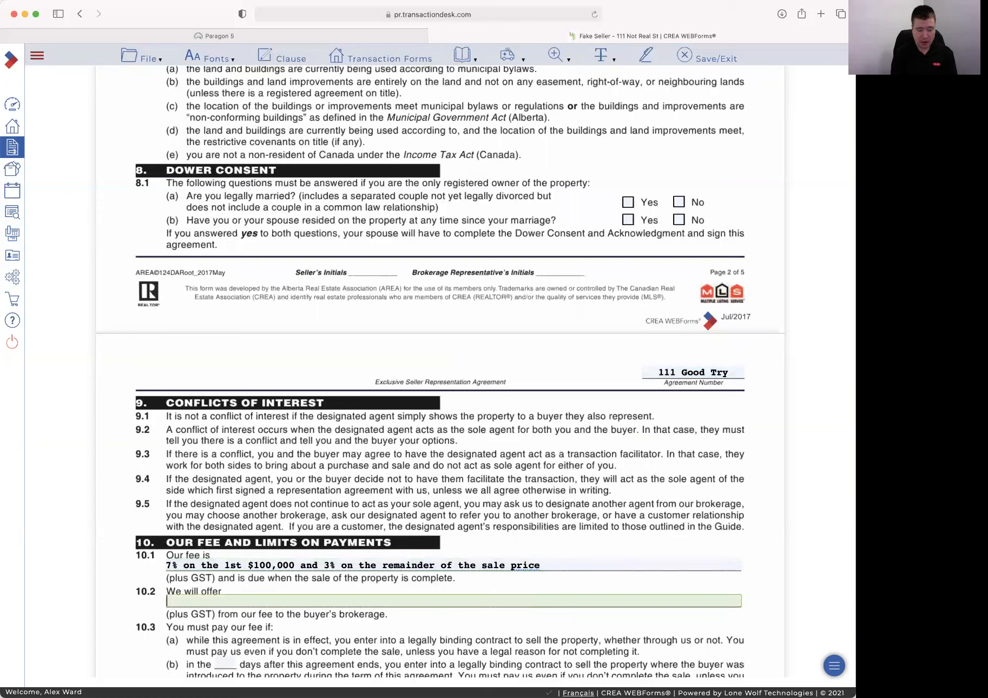
pyautogui.write('3.5% on the 1')
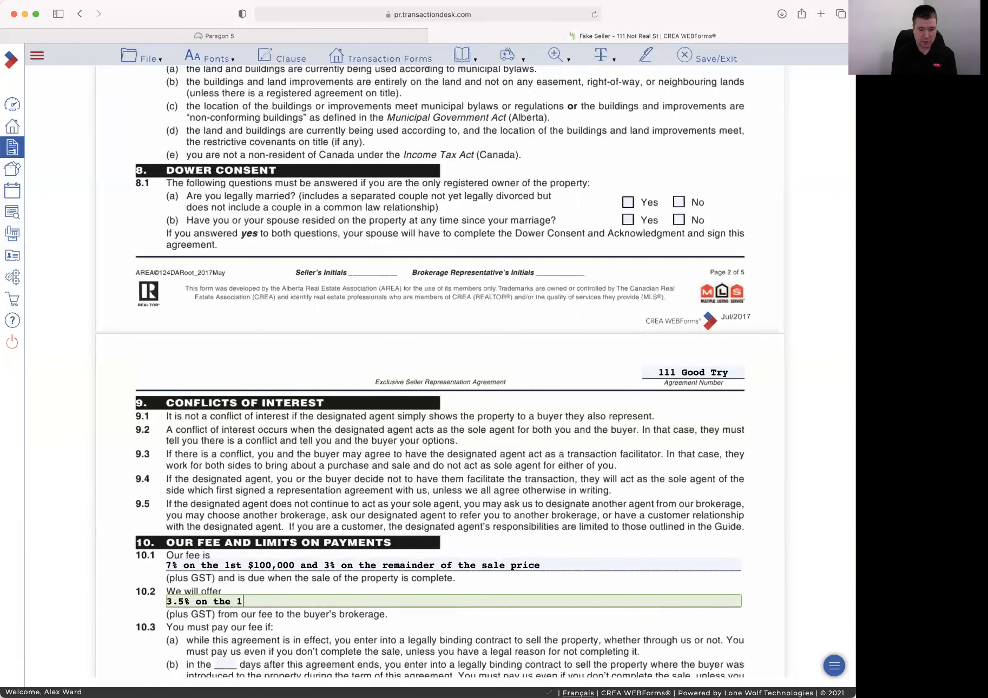
pyautogui.write('t $100,000 and ')
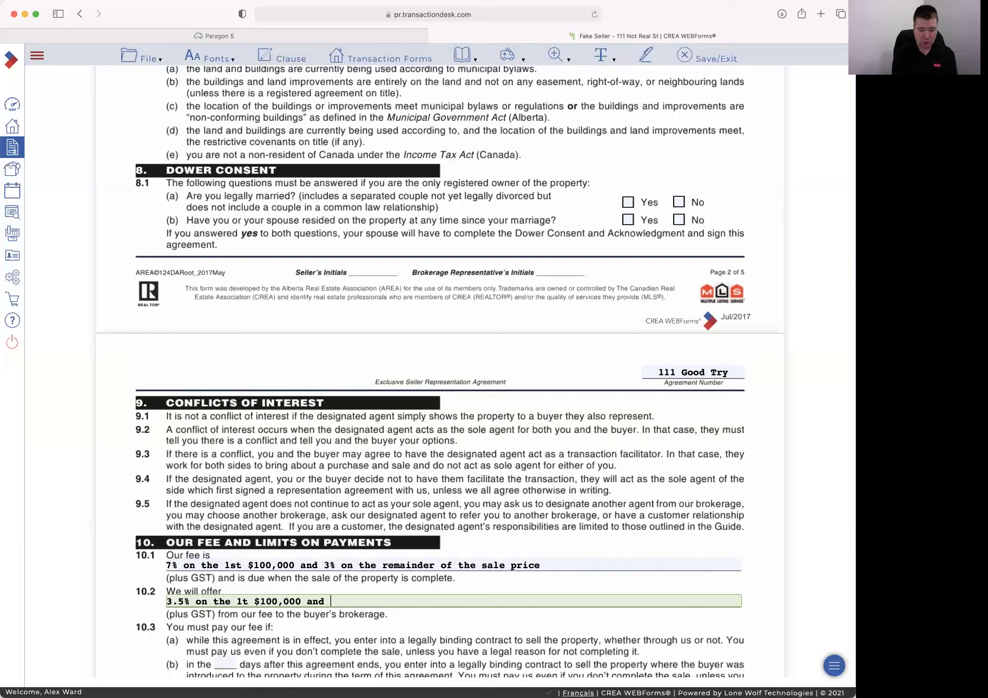
pyautogui.write('1.5% on the remainder of')
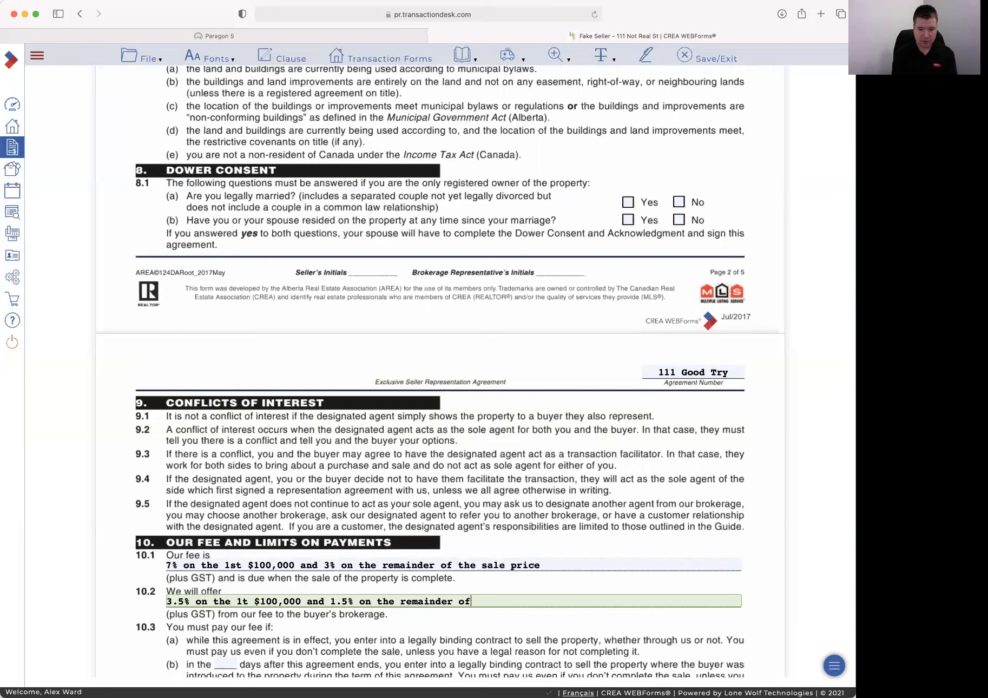
pyautogui.write(' the sale price')
pyautogui.press('Tab')
pyautogui.write('30')
pyautogui.press('Tab')
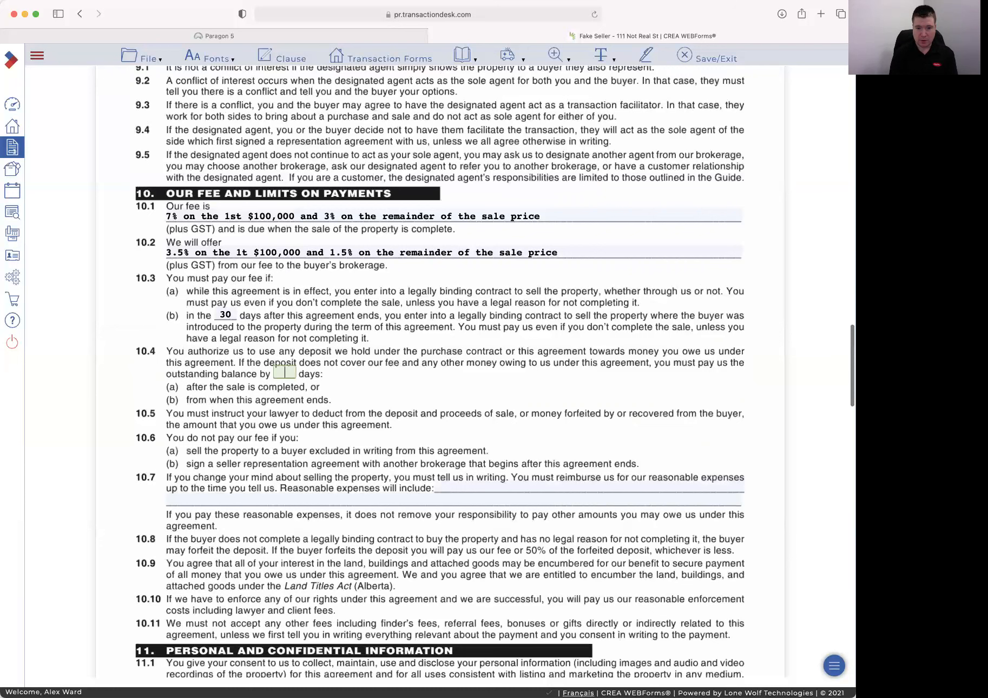
# Enter 30 days in 10.4 and '$1000 for marketing expenses' in the 10.7 reasonable expenses line
pyautogui.write('30')
pyautogui.press('Tab')
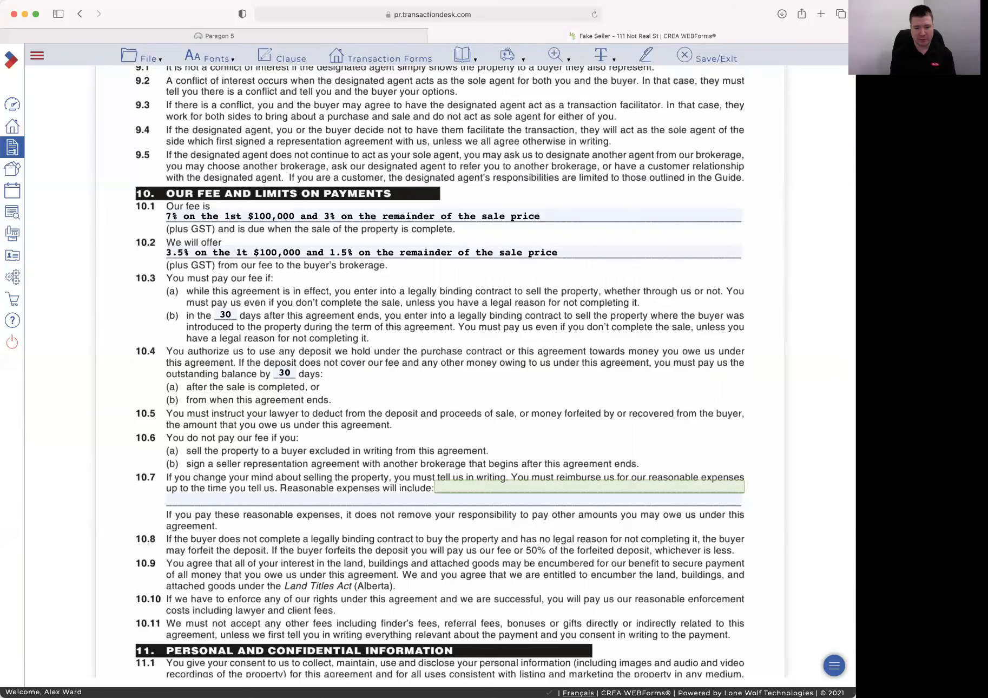
pyautogui.write('N/A')
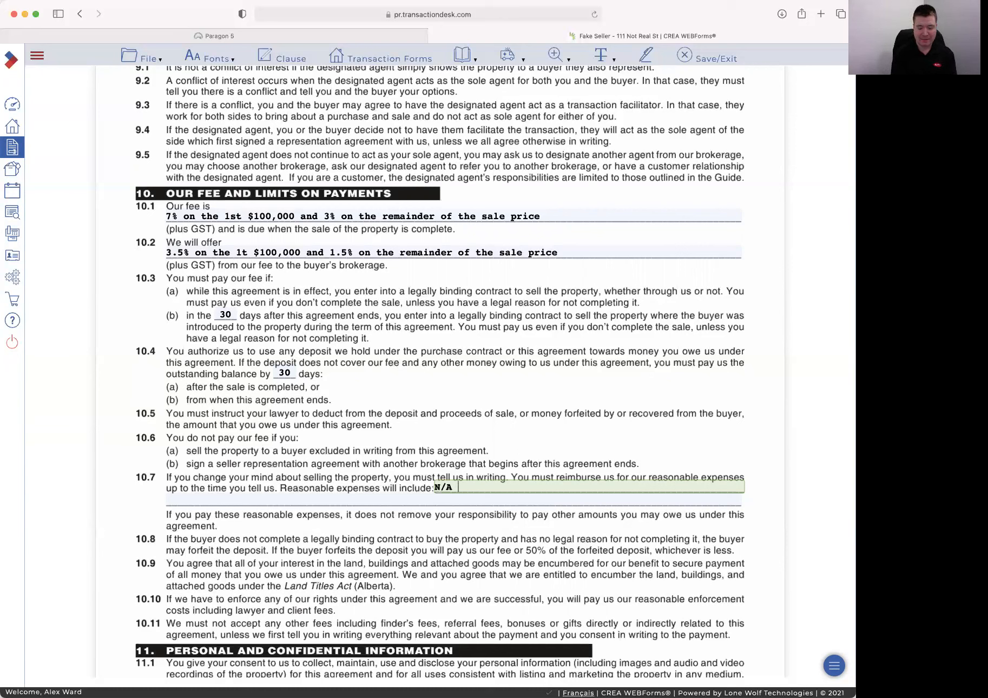
pyautogui.press('BackSpace')
pyautogui.press('BackSpace')
pyautogui.press('BackSpace')
pyautogui.write('$1000 for market')
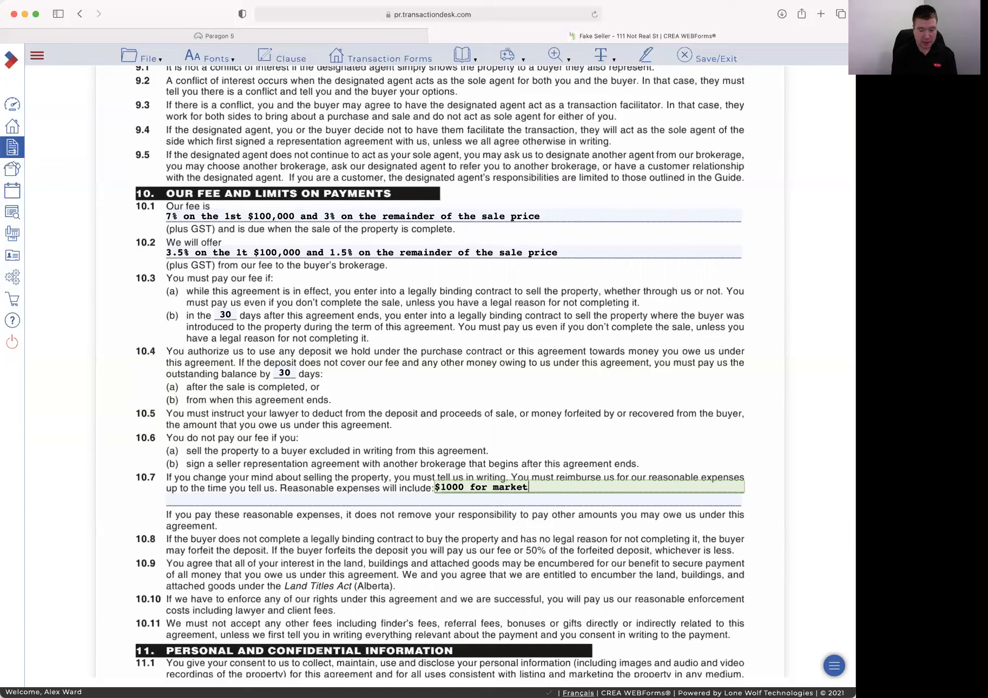
pyautogui.write('ing expenses')
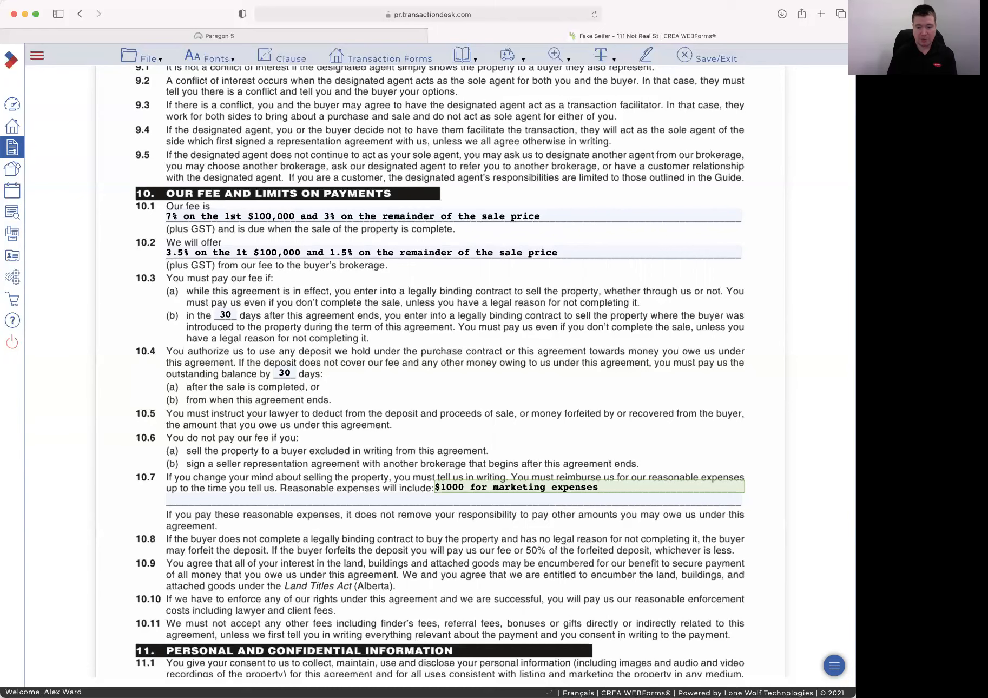
pyautogui.press('Tab')
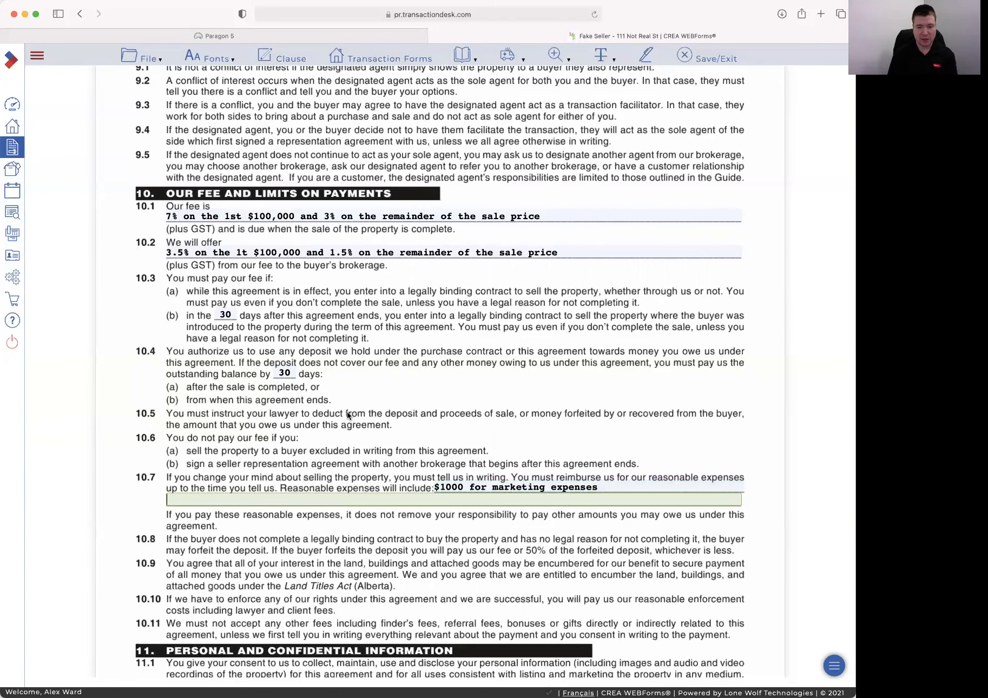
# Answer No to both Dower Consent questions: legally married and spouse residence
pyautogui.scroll(-1, 346, 411)
pyautogui.scroll(-10, 348, 415)
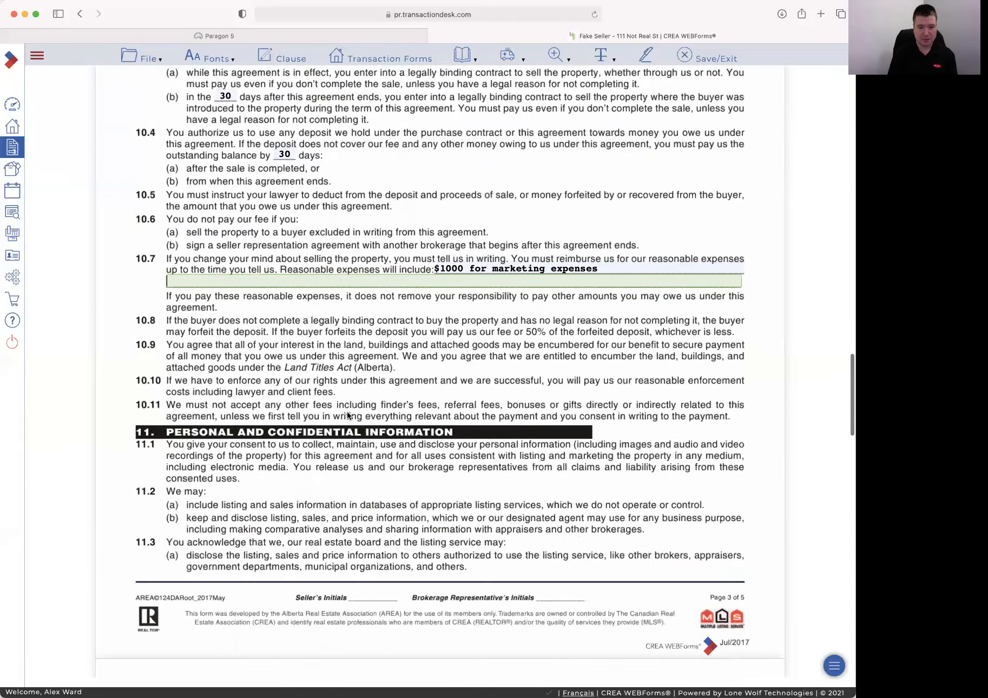
pyautogui.scroll(-10, 347, 412)
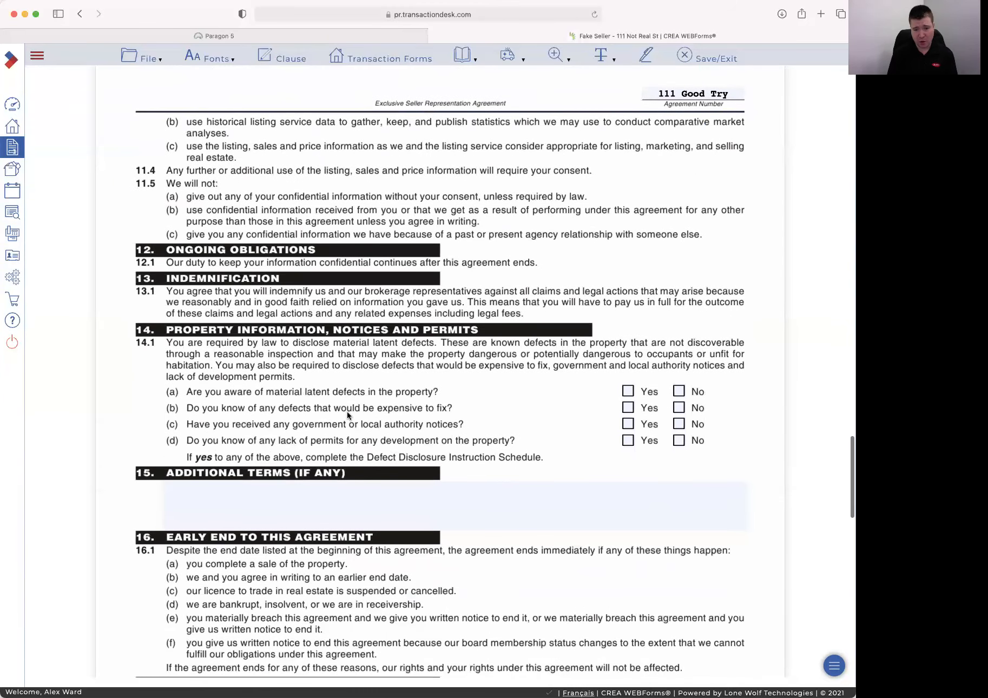
pyautogui.scroll(-4, 357, 385)
pyautogui.scroll(12, 357, 385)
pyautogui.scroll(15, 357, 386)
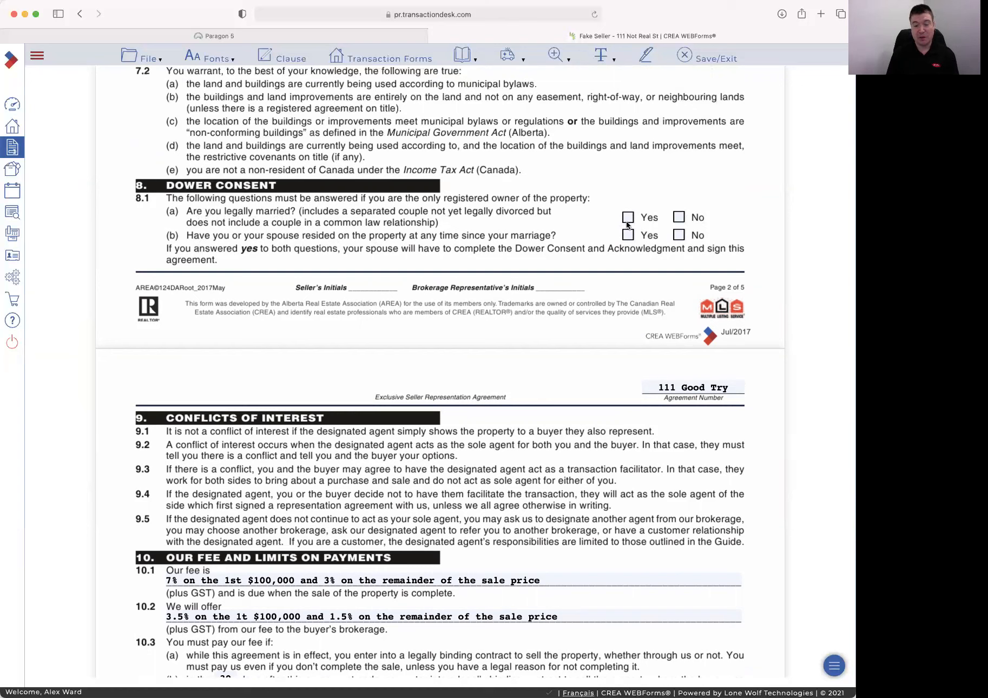
pyautogui.click(679, 217)
pyautogui.click(679, 235)
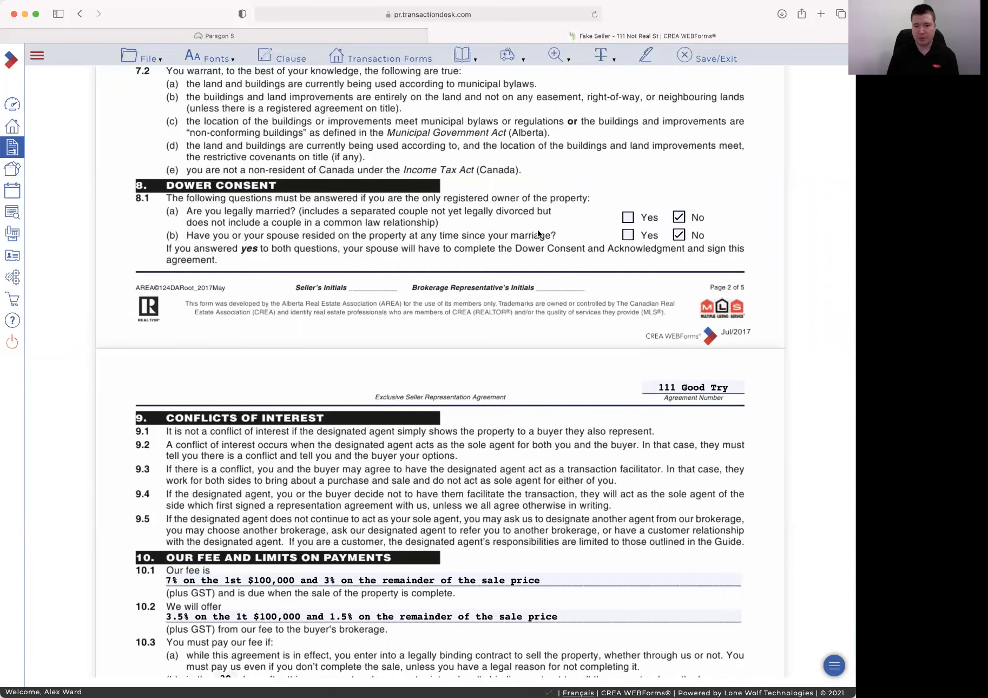
# Answer No to clause 14.1 questions (a)–(d) on latent defects, notices and permits
pyautogui.scroll(-15, 523, 237)
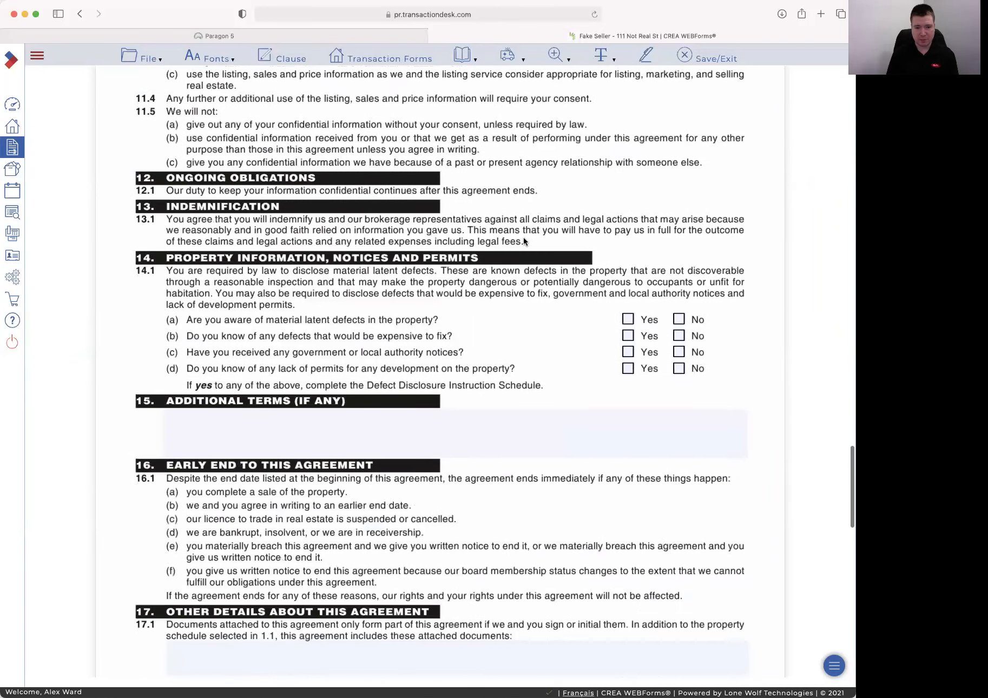
pyautogui.scroll(-1, 523, 237)
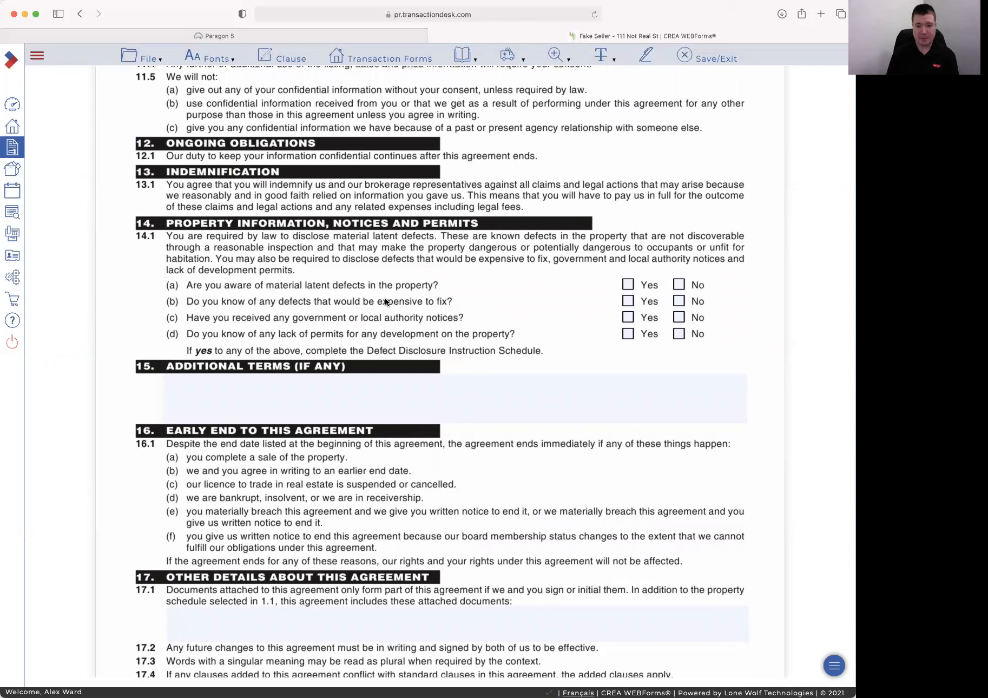
pyautogui.click(678, 285)
pyautogui.click(679, 302)
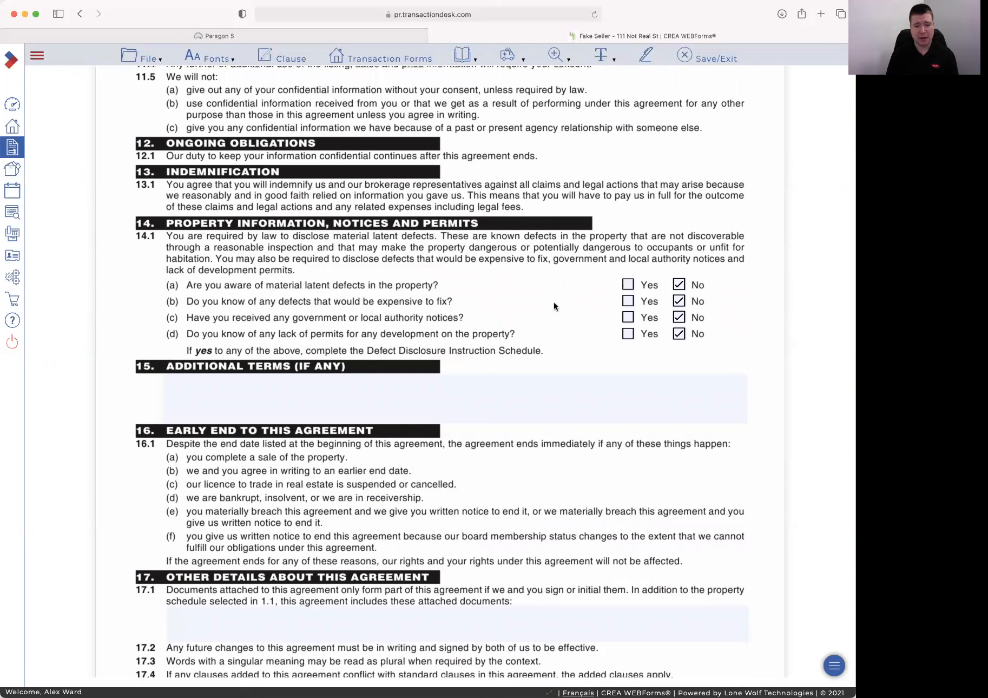
pyautogui.scroll(-1, 553, 304)
pyautogui.scroll(-5, 554, 302)
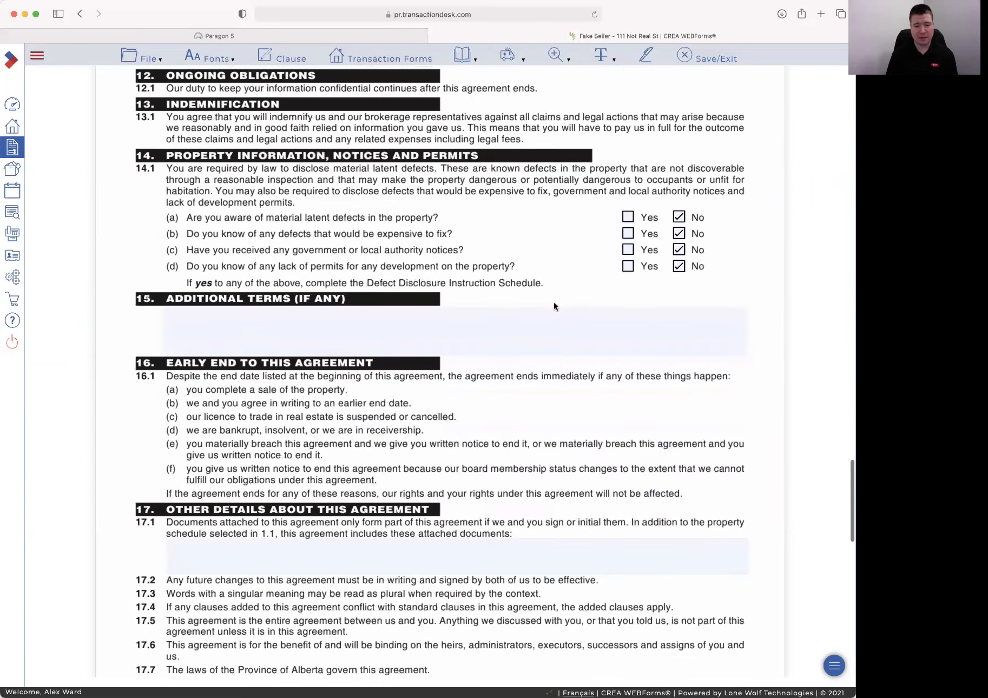
pyautogui.scroll(-20, 335, 451)
pyautogui.scroll(13, 380, 415)
pyautogui.scroll(-10, 380, 417)
pyautogui.scroll(-13, 379, 414)
pyautogui.scroll(2, 379, 415)
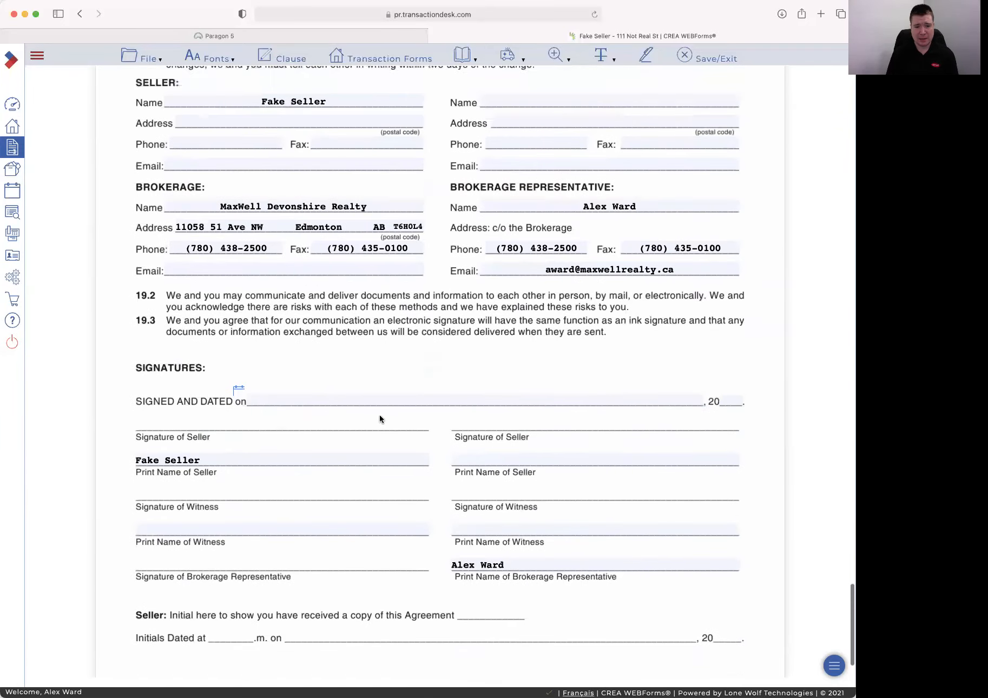
# Set the Signed and Dated date to February 5, 2021 and save the agreement
pyautogui.click(265, 395)
pyautogui.click(366, 253)
pyautogui.click(380, 368)
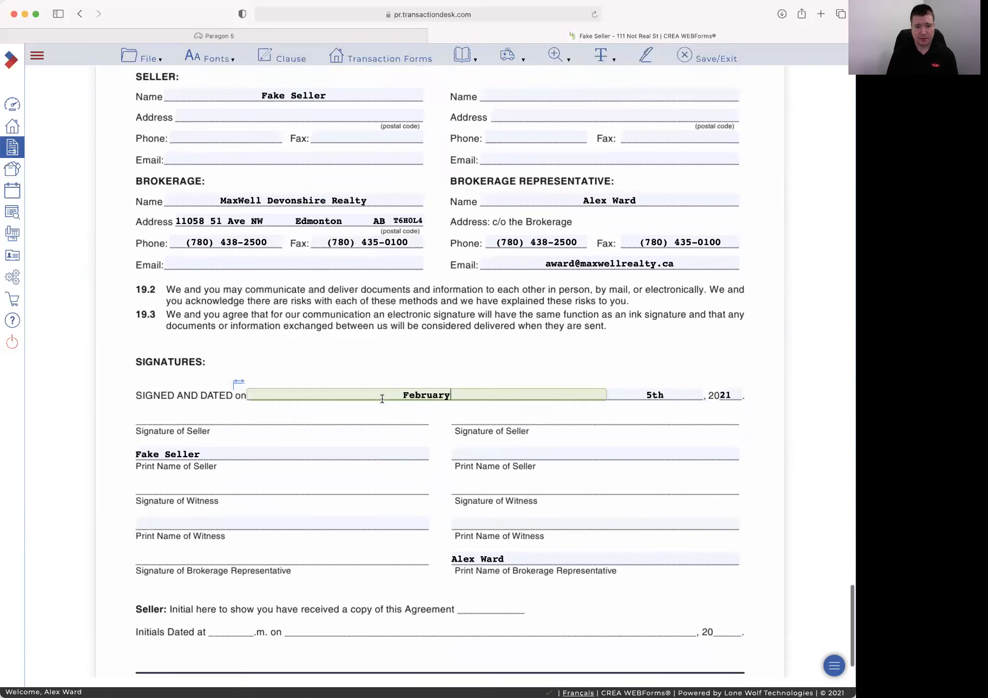
pyautogui.scroll(-3, 287, 493)
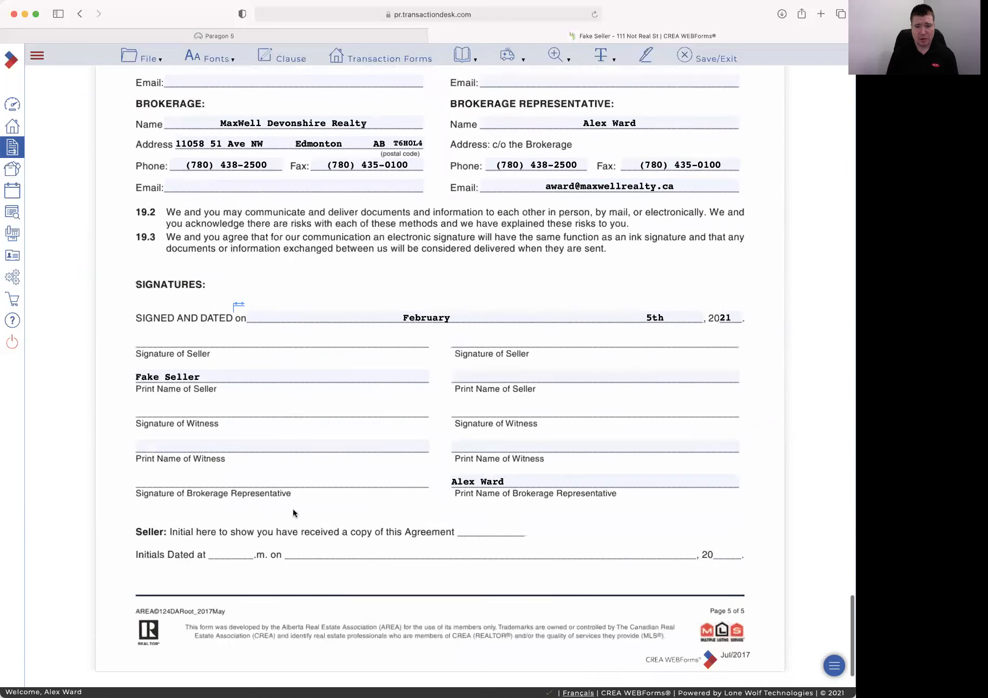
pyautogui.click(715, 56)
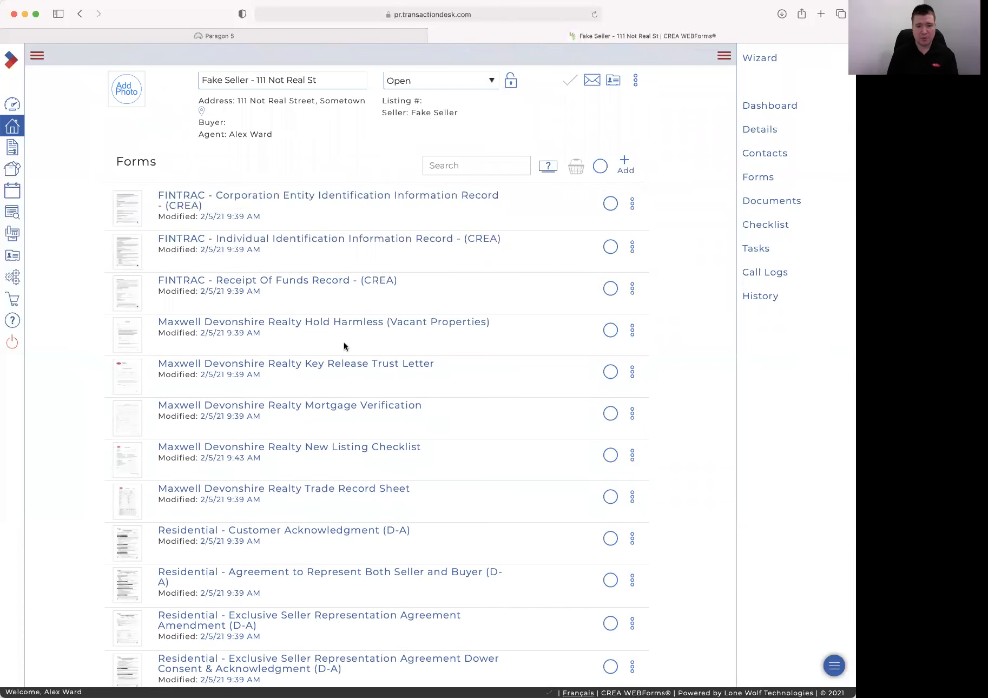
# Review the prefilled Hold Harmless (Vacant Properties) form and save it
pyautogui.click(289, 322)
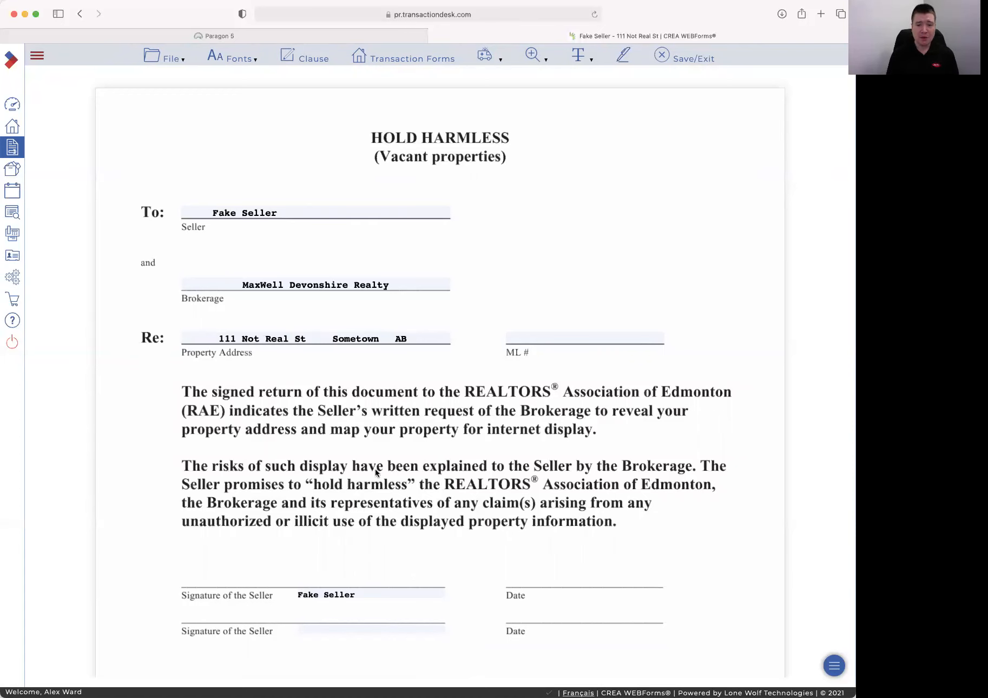
pyautogui.scroll(-1, 466, 425)
pyautogui.scroll(-5, 466, 423)
pyautogui.scroll(5, 466, 425)
pyautogui.scroll(-1, 465, 422)
pyautogui.scroll(-2, 464, 419)
pyautogui.scroll(4, 464, 410)
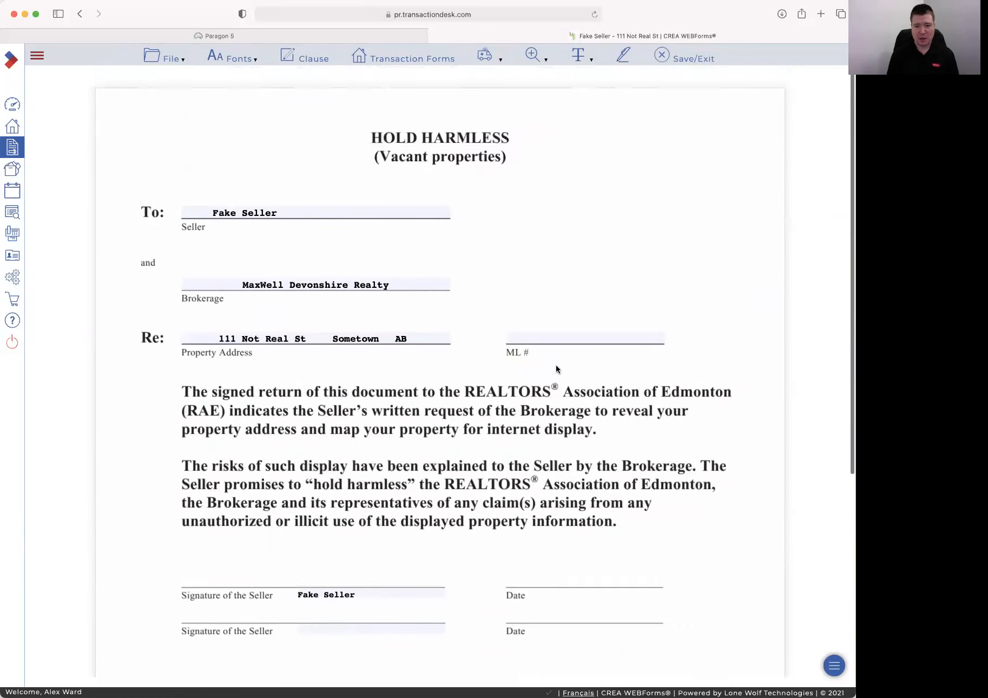
pyautogui.click(669, 54)
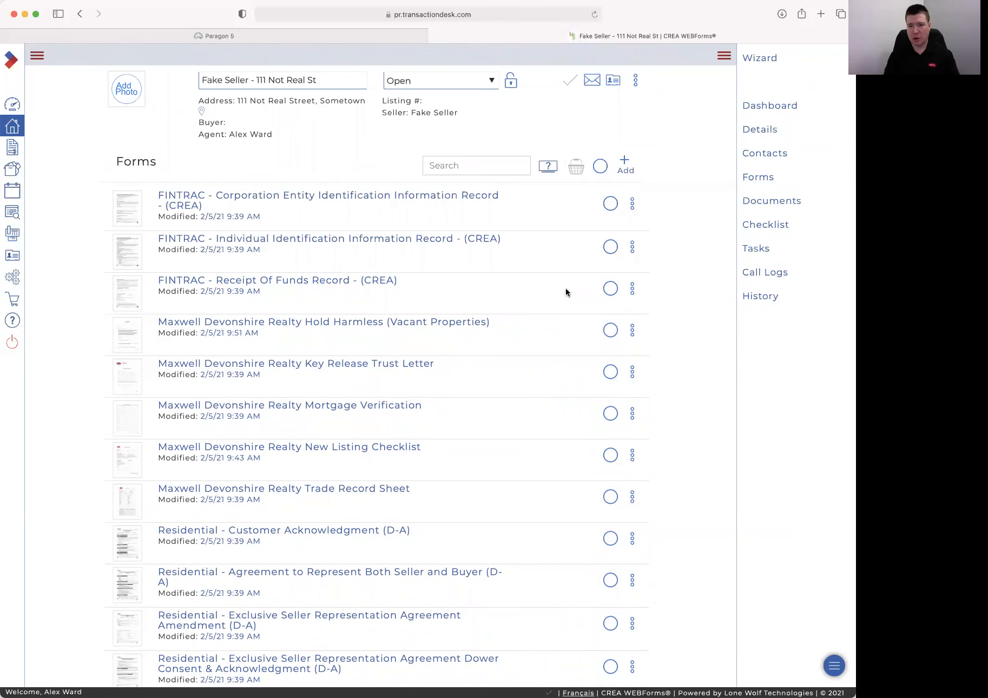
# Search 'Consu' and 'Excl' and tick the Consumer Relationships Guide and Exclusive Seller Representation Agreement
pyautogui.click(500, 164)
pyautogui.write('Consu')
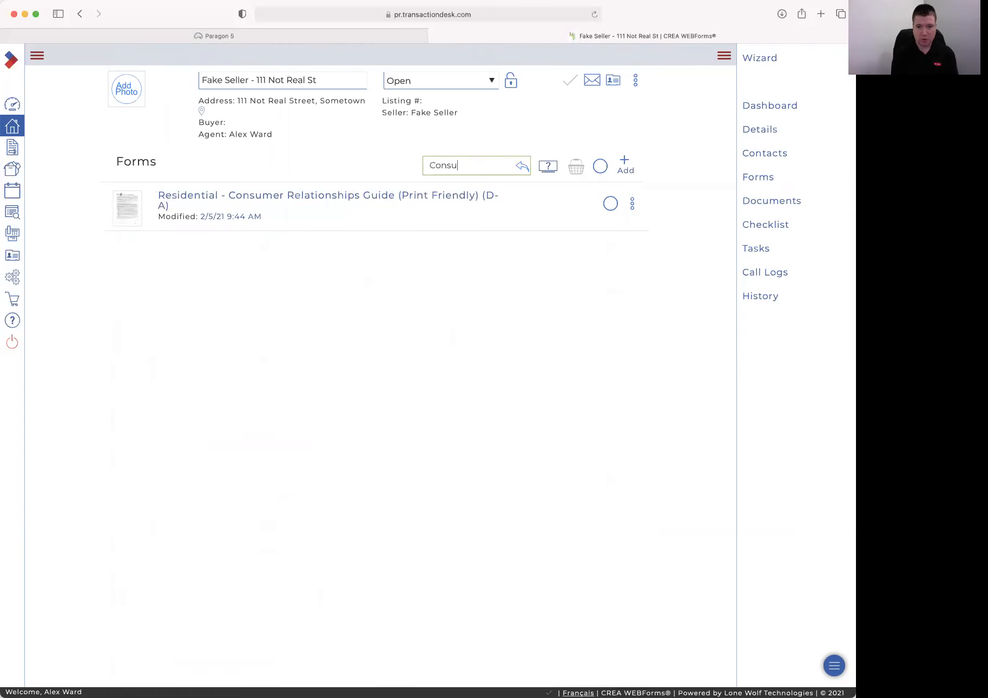
pyautogui.click(609, 204)
pyautogui.moveTo(490, 166); pyautogui.dragTo(403, 158)
pyautogui.press('BackSpace')
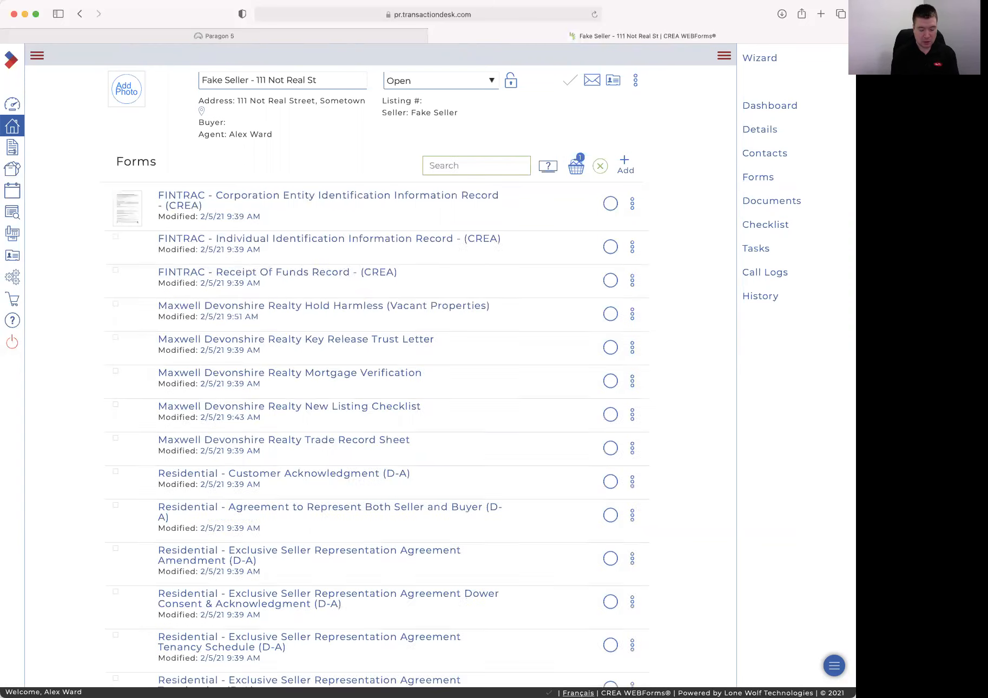
pyautogui.write('Excl')
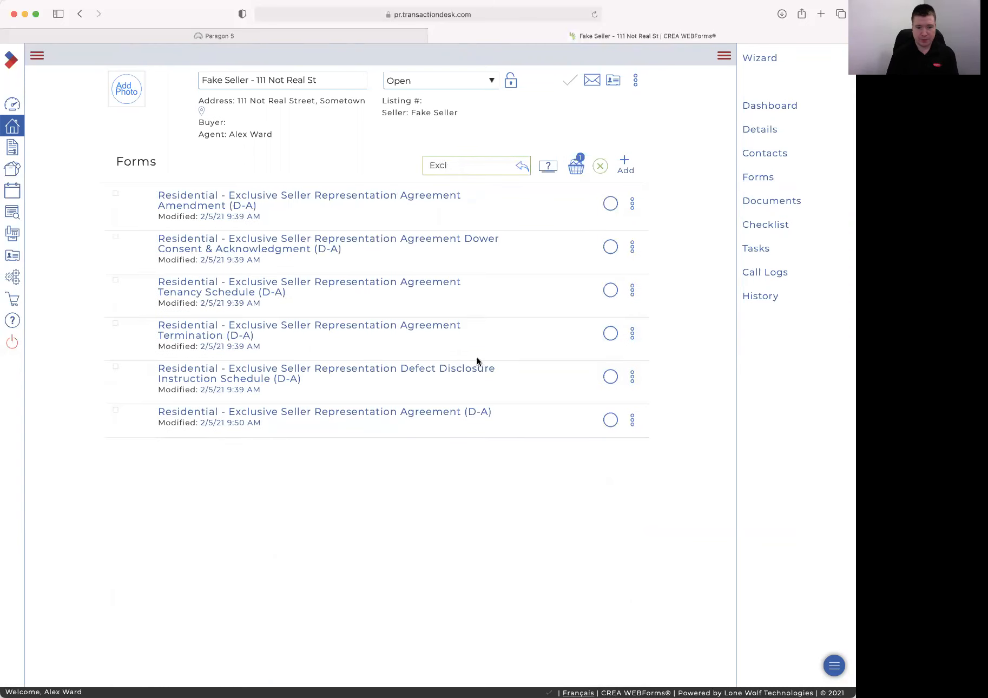
pyautogui.click(610, 420)
# Basket the New Listing Checklist and FINTRAC Individual Identification form, then open the FINTRAC form
pyautogui.moveTo(511, 176); pyautogui.dragTo(403, 161)
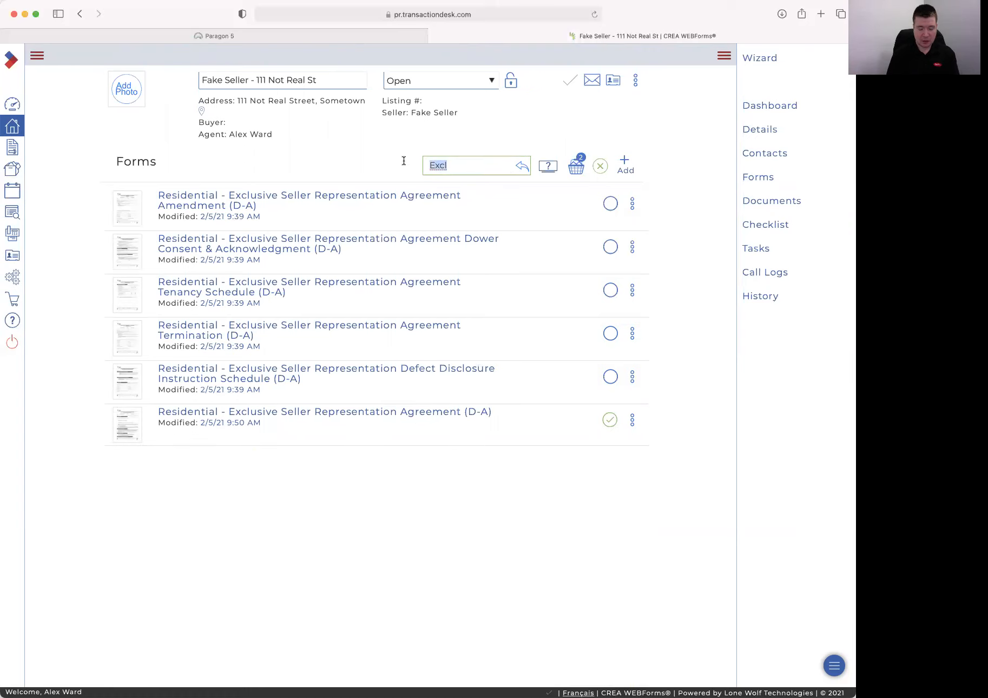
pyautogui.write('New')
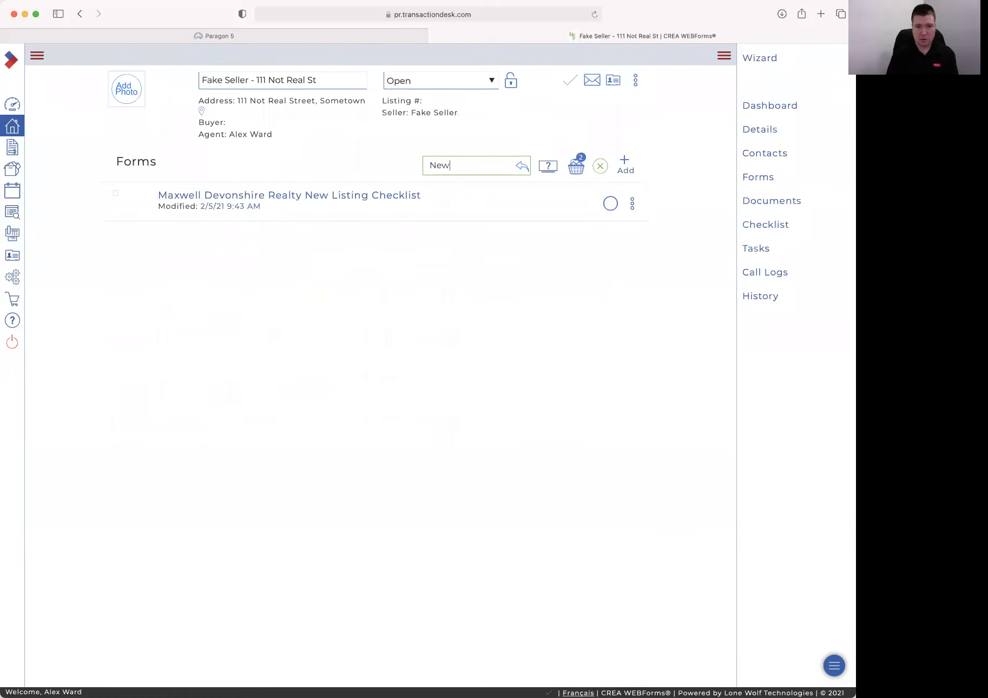
pyautogui.click(610, 204)
pyautogui.click(462, 161)
pyautogui.write('Fint')
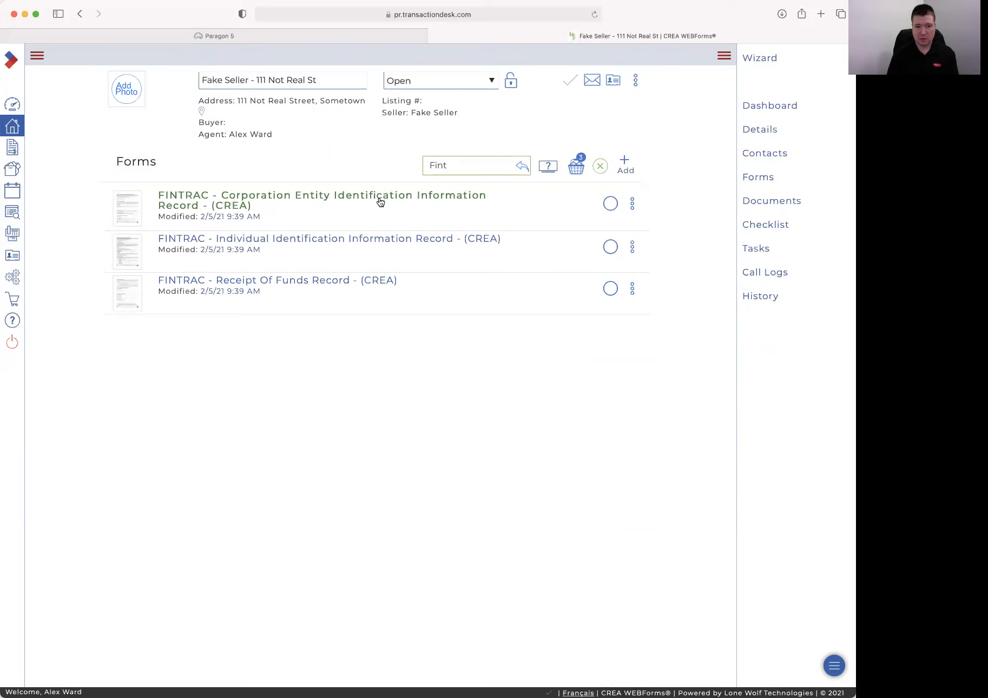
pyautogui.click(611, 246)
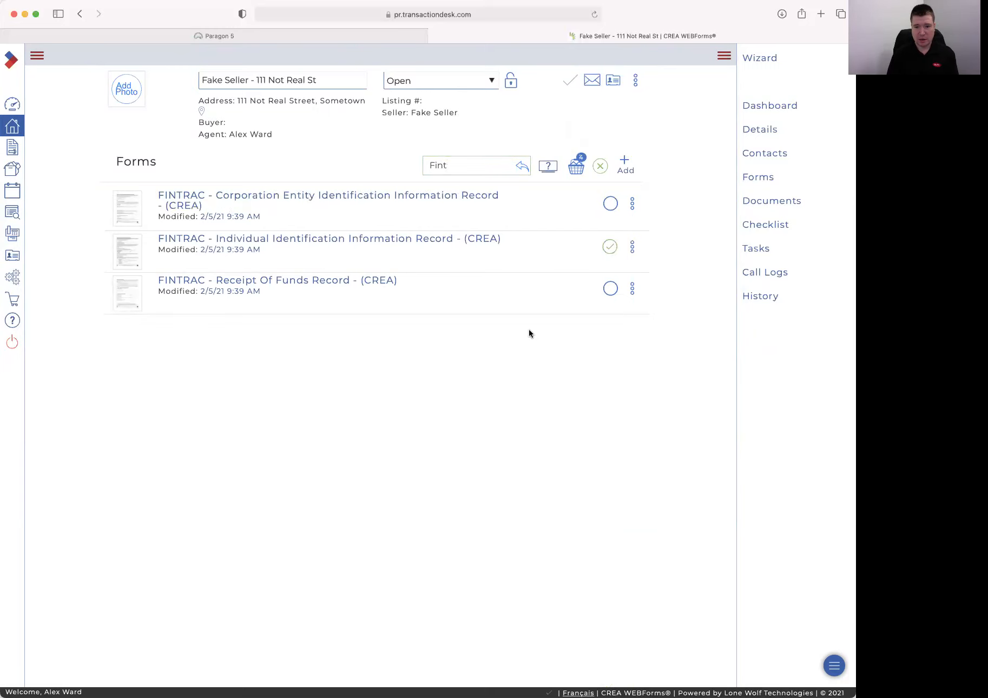
pyautogui.click(345, 242)
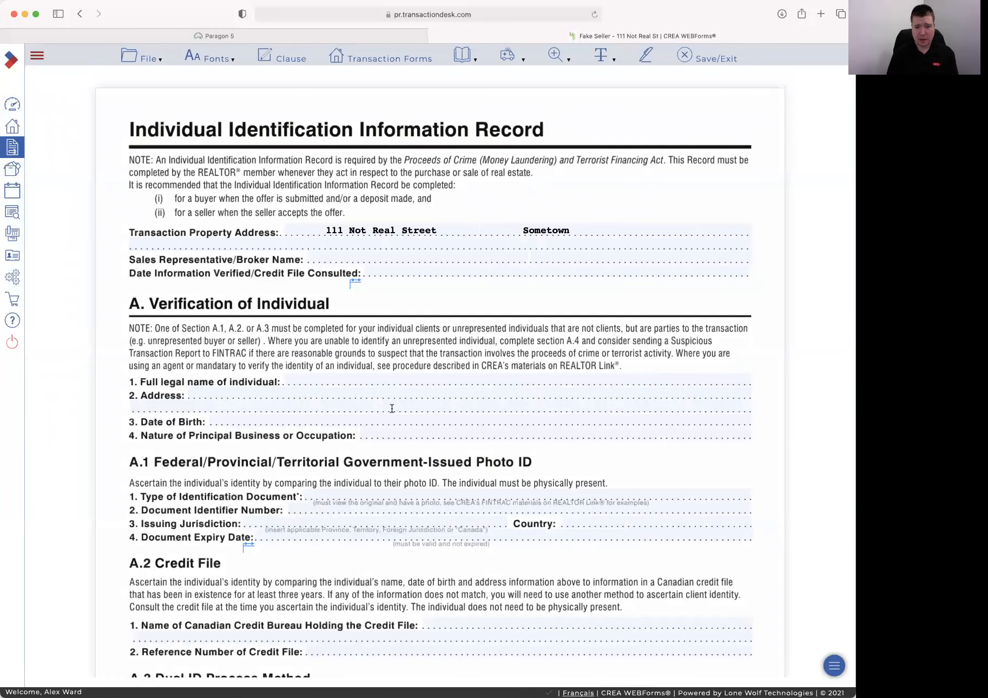
# Mark the client as a Canadian resident who is physically present
pyautogui.scroll(-10, 391, 408)
pyautogui.scroll(6, 392, 408)
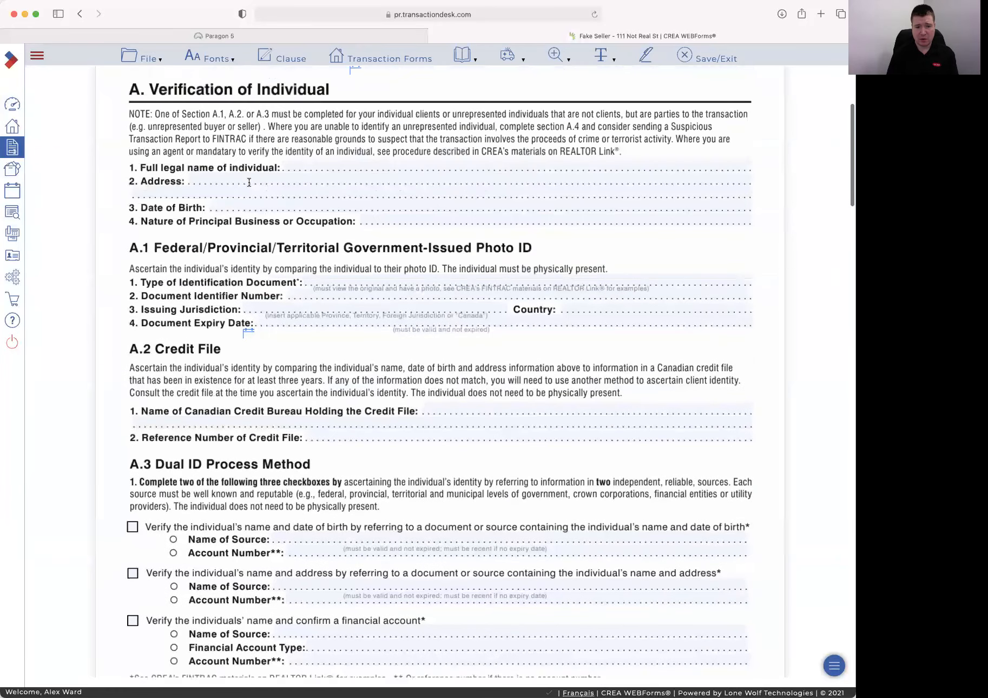
pyautogui.scroll(-15, 255, 456)
pyautogui.scroll(-10, 255, 456)
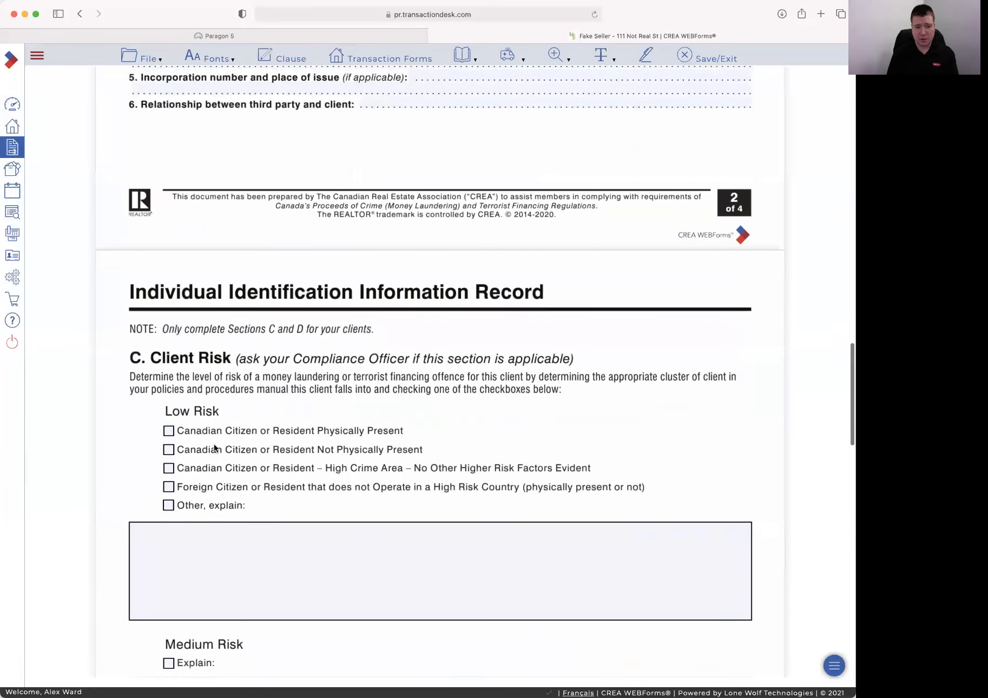
pyautogui.click(168, 419)
pyautogui.scroll(20, 190, 419)
pyautogui.scroll(10, 190, 415)
# Enter the sales representative's name and set the verification date to February 5, 2021
pyautogui.click(329, 184)
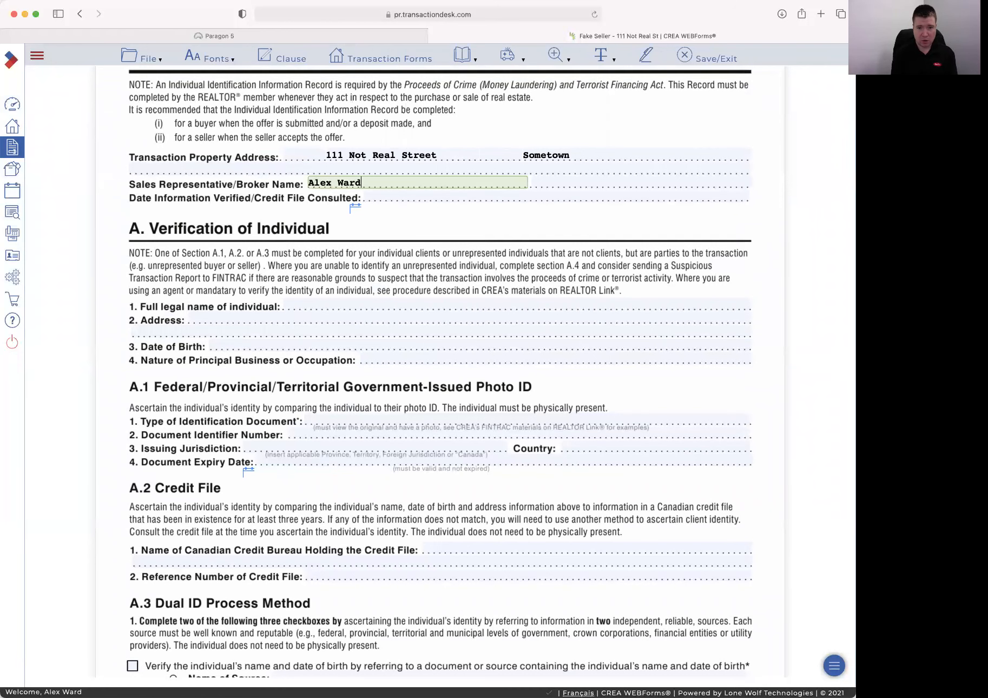
pyautogui.press('Tab')
pyautogui.press('Tab')
pyautogui.click(353, 210)
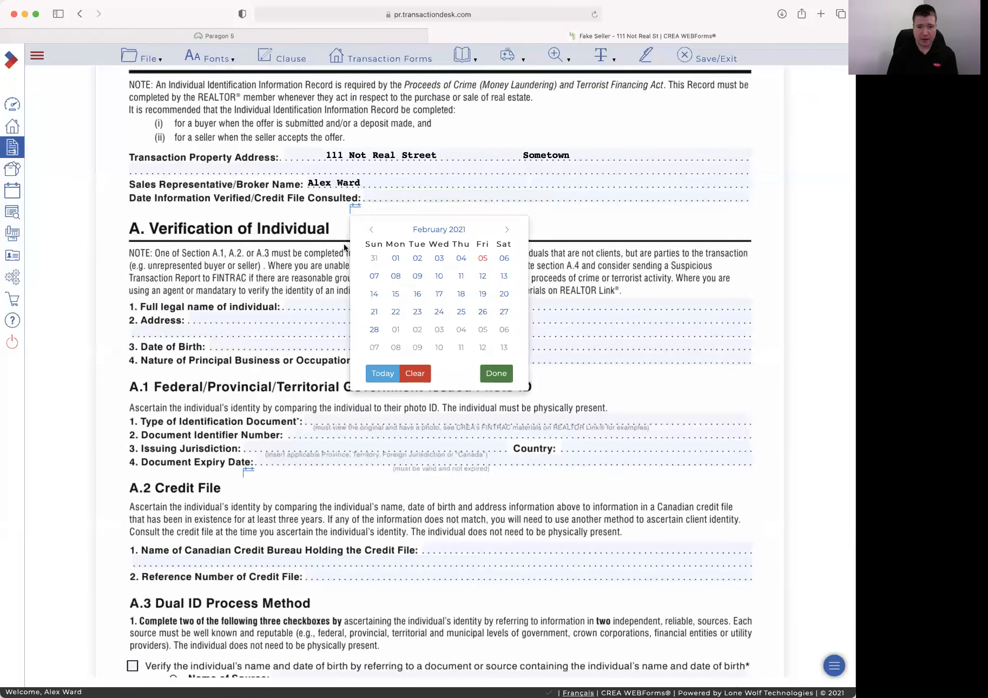
pyautogui.click(483, 259)
# Fill in the individual's full legal name, address and date of birth
pyautogui.click(311, 302)
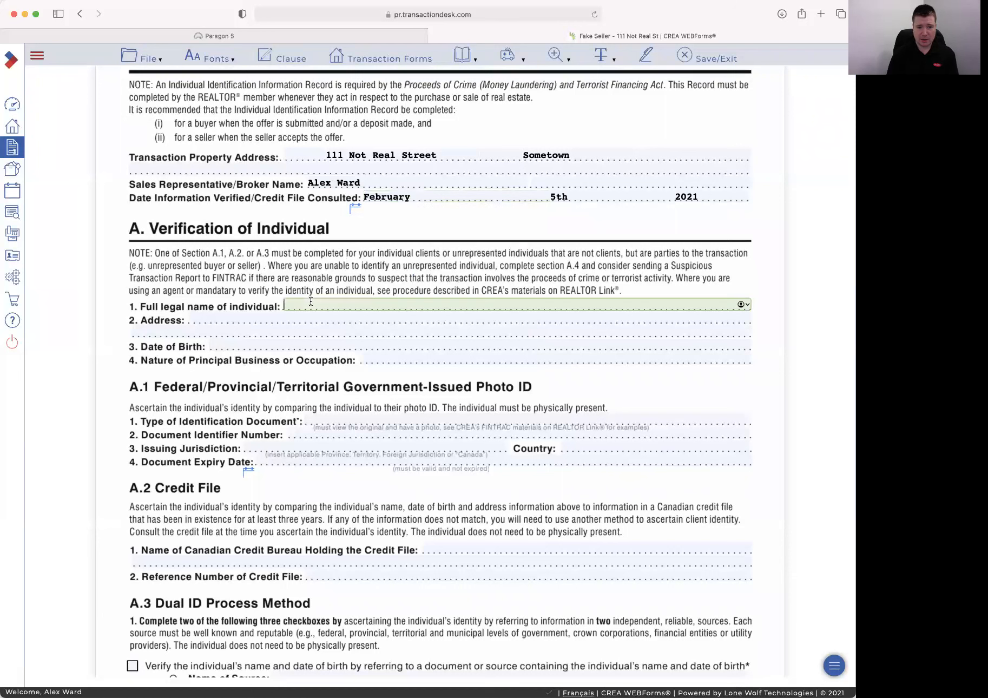
pyautogui.write('Fake ')
pyautogui.write('Name')
pyautogui.press('BackSpace')
pyautogui.press('BackSpace')
pyautogui.press('BackSpace')
pyautogui.press('BackSpace')
pyautogui.write('Seller')
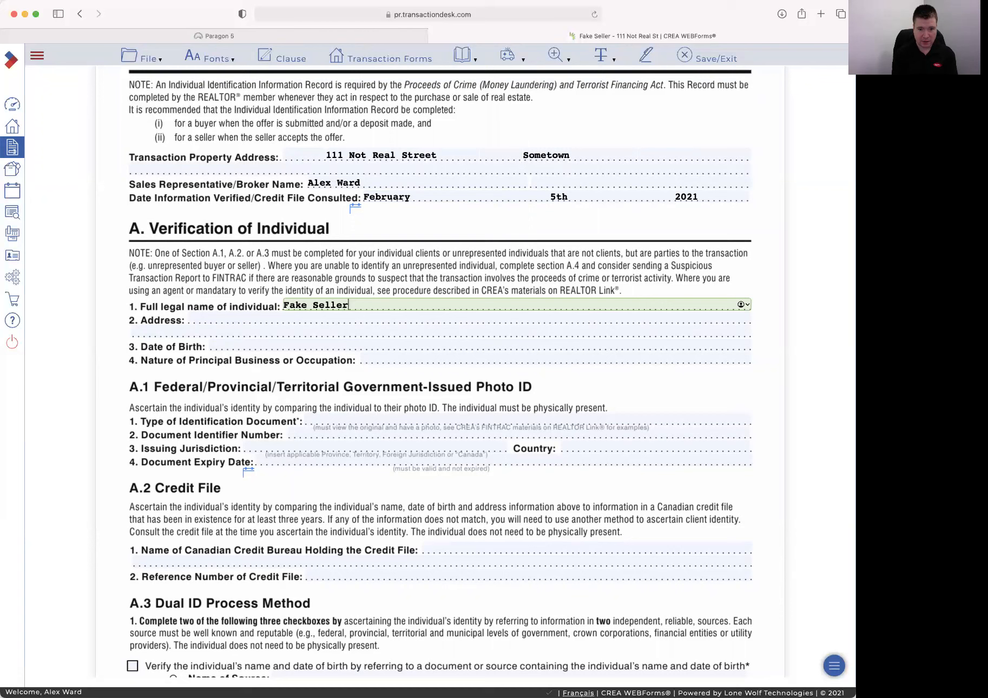
pyautogui.press('Tab')
pyautogui.write('111 Not Real')
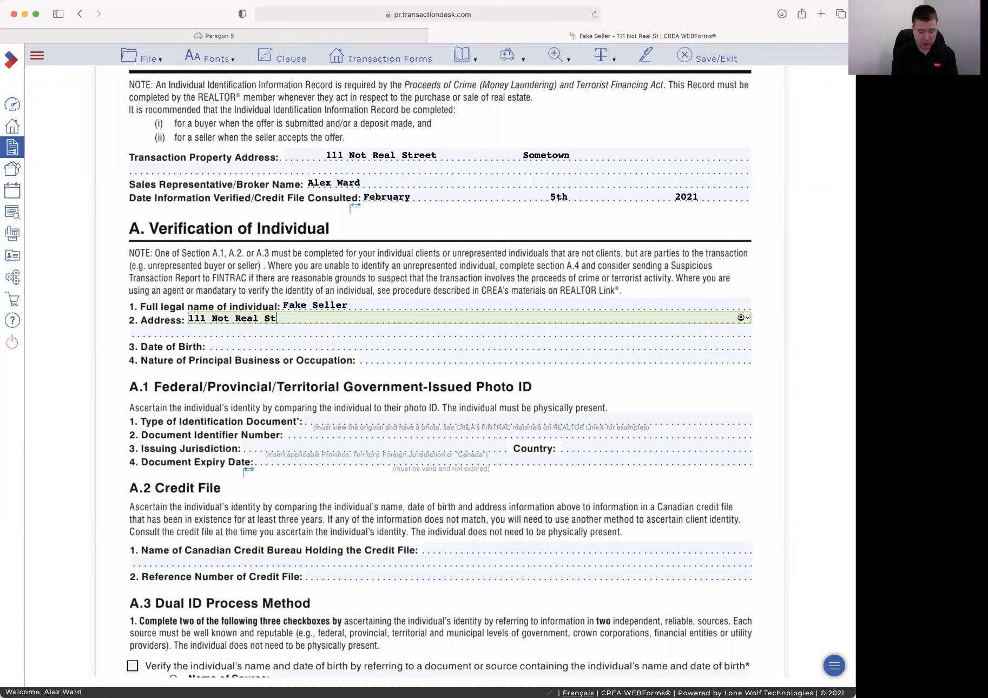
pyautogui.write(' St')
pyautogui.press('Tab')
pyautogui.press('Tab')
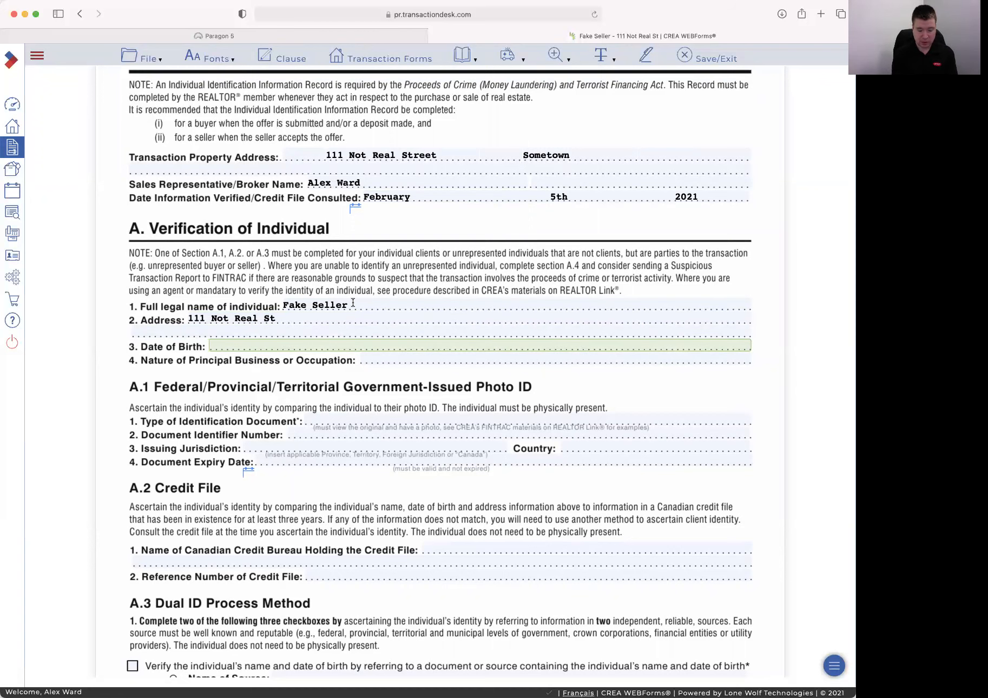
pyautogui.write('Jan 1 2000')
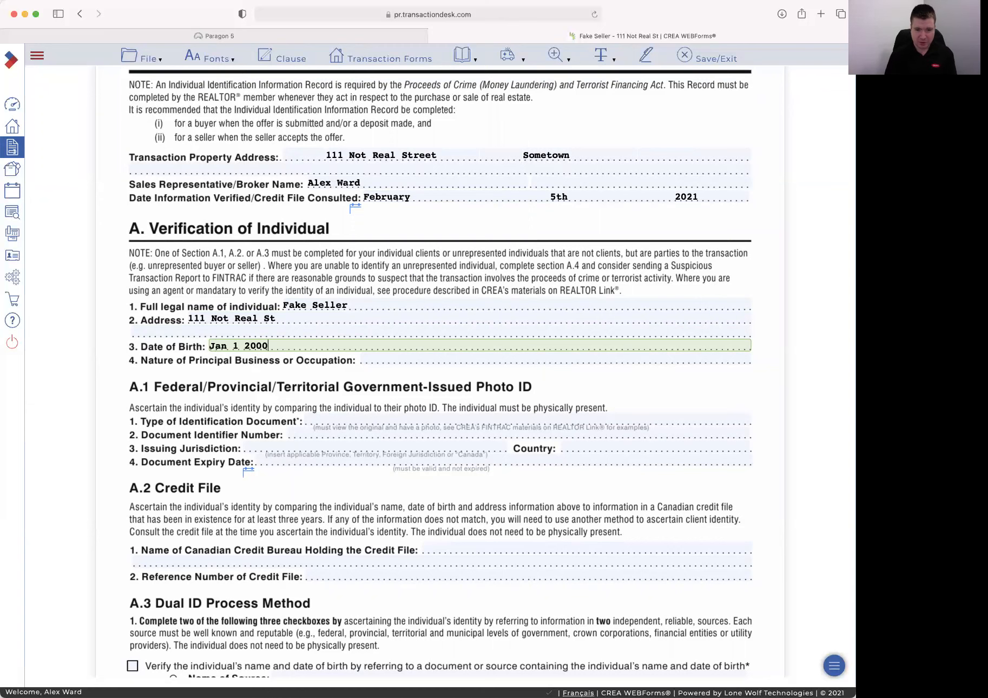
pyautogui.press('Tab')
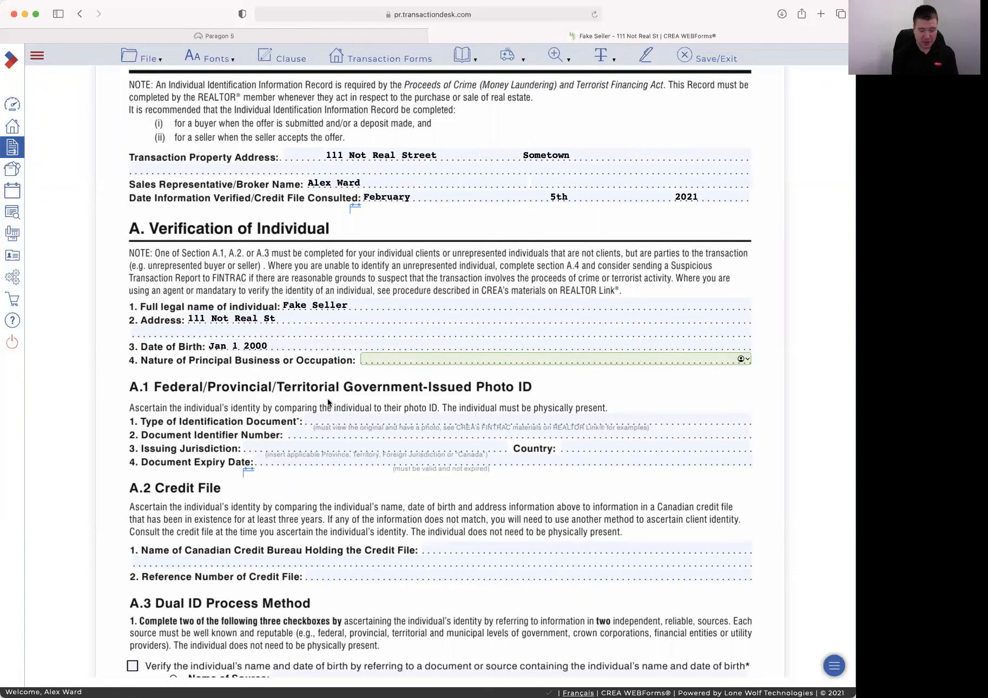
# Enter occupation 'No real Job', a DRL document with its number, jurisdiction Canada, and expiry date
pyautogui.write('No r')
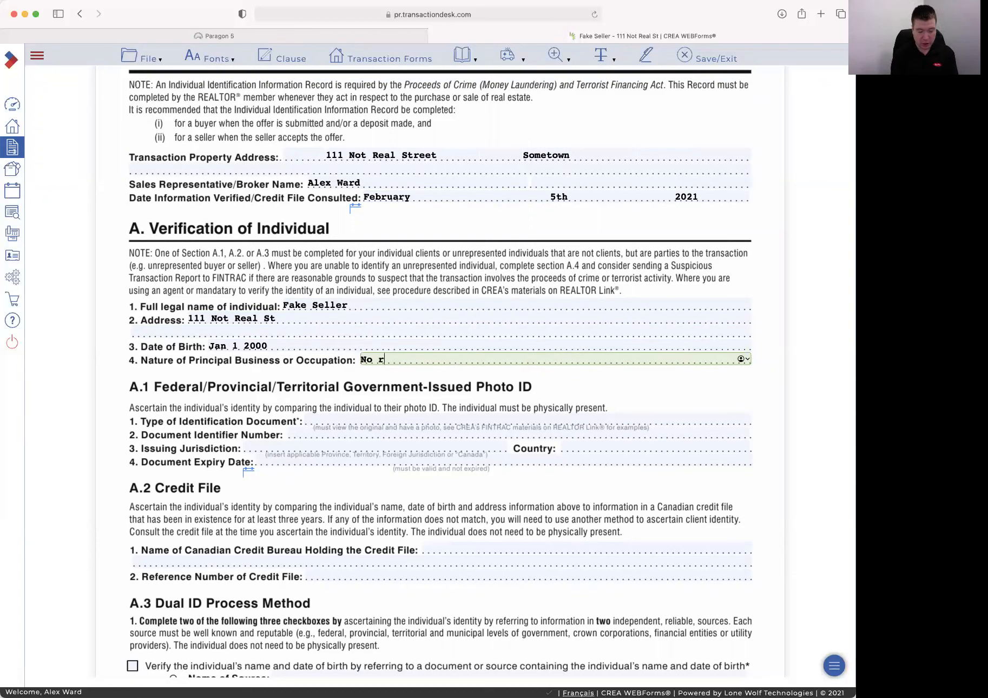
pyautogui.write('eal Job')
pyautogui.press('Tab')
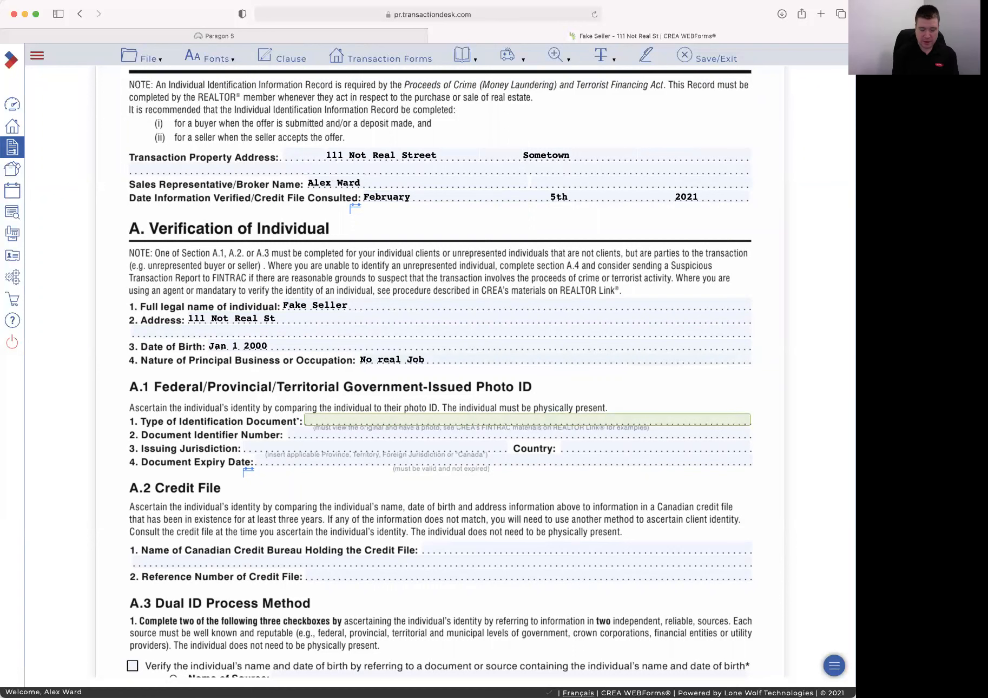
pyautogui.write('DRL')
pyautogui.press('Tab')
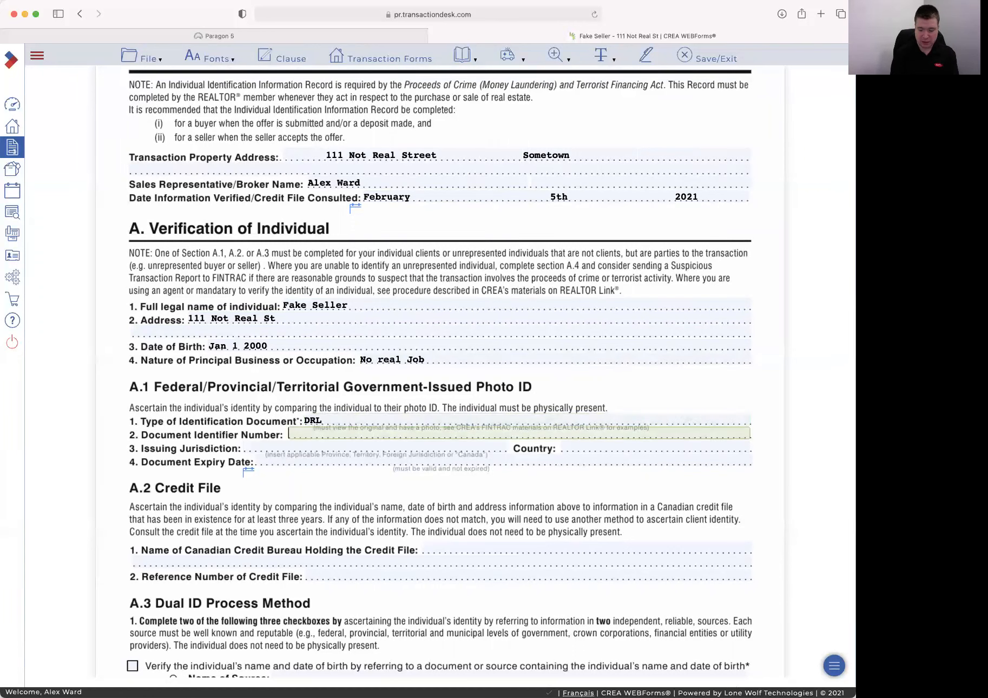
pyautogui.write('1111511')
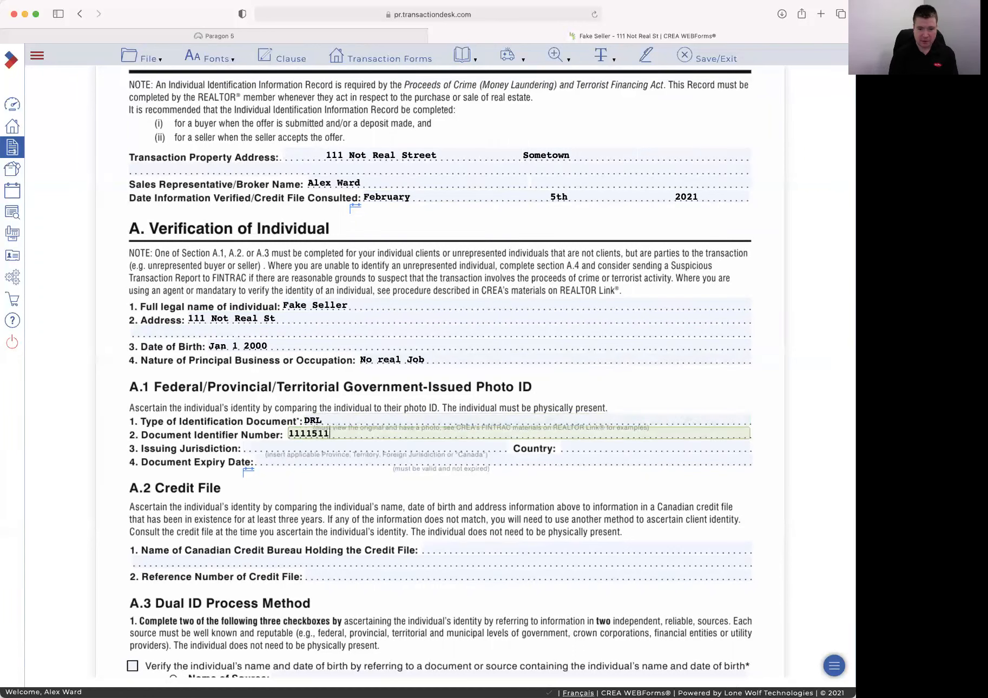
pyautogui.write(' - 858')
pyautogui.press('Tab')
pyautogui.press('Tab')
pyautogui.write('Canada')
pyautogui.press('Tab')
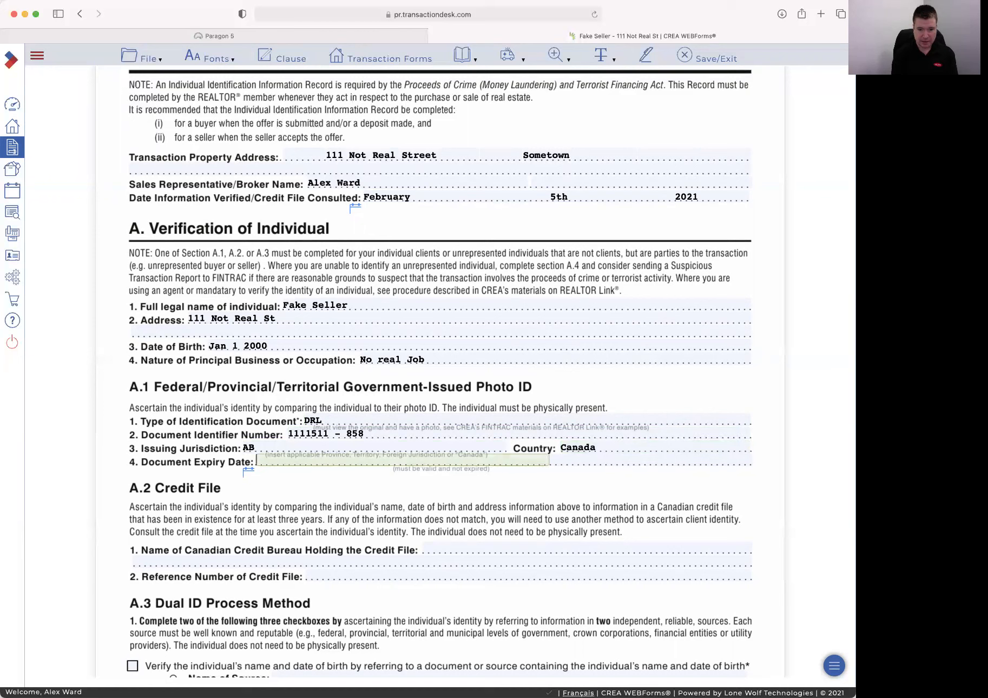
pyautogui.click(249, 471)
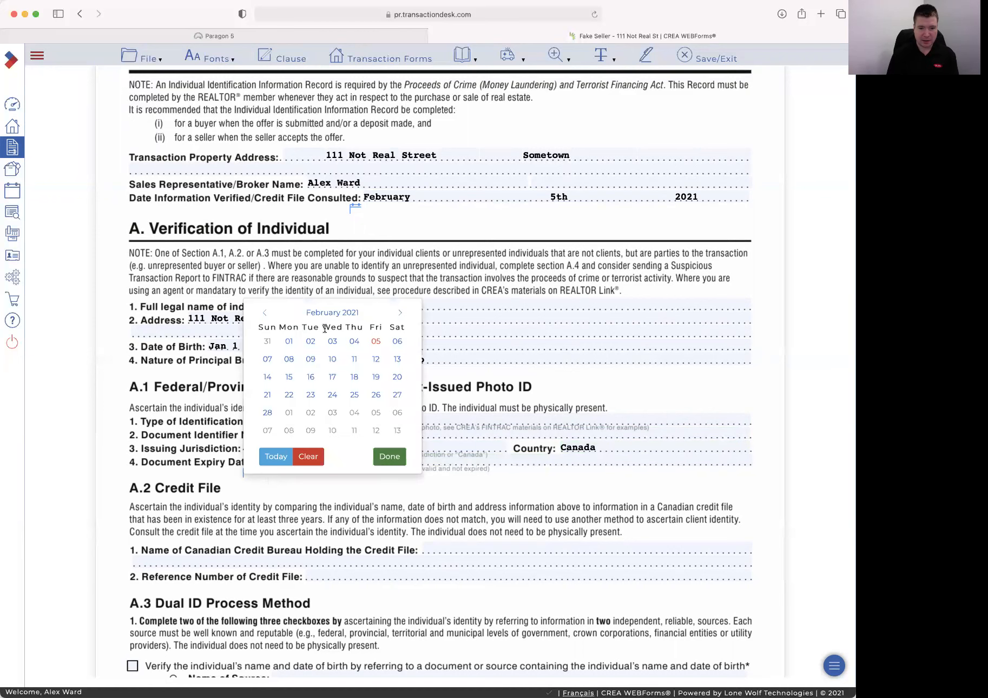
pyautogui.click(398, 313)
pyautogui.click(398, 312)
pyautogui.click(398, 313)
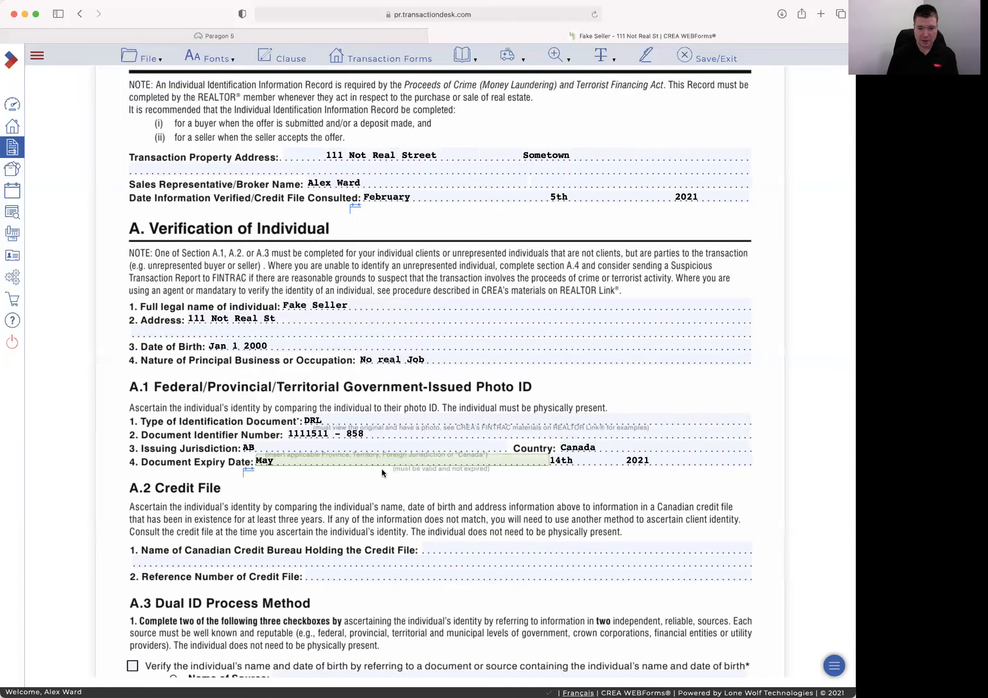
# Answer No to third-party acting, tick Residential property, and save the FINTRAC form
pyautogui.scroll(-5, 378, 498)
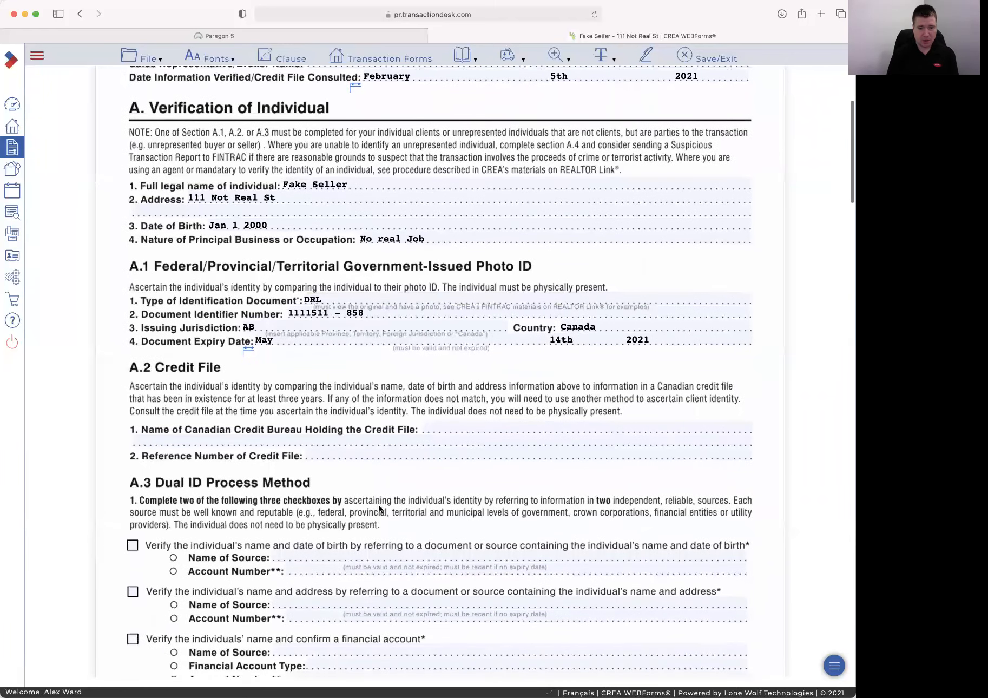
pyautogui.scroll(-8, 380, 480)
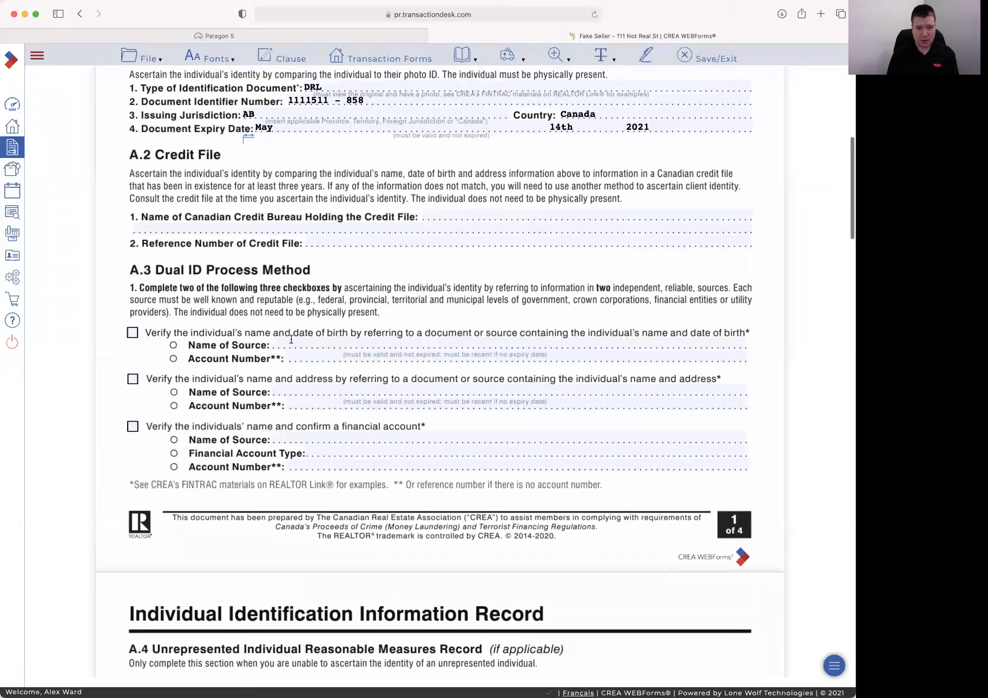
pyautogui.scroll(-16, 352, 457)
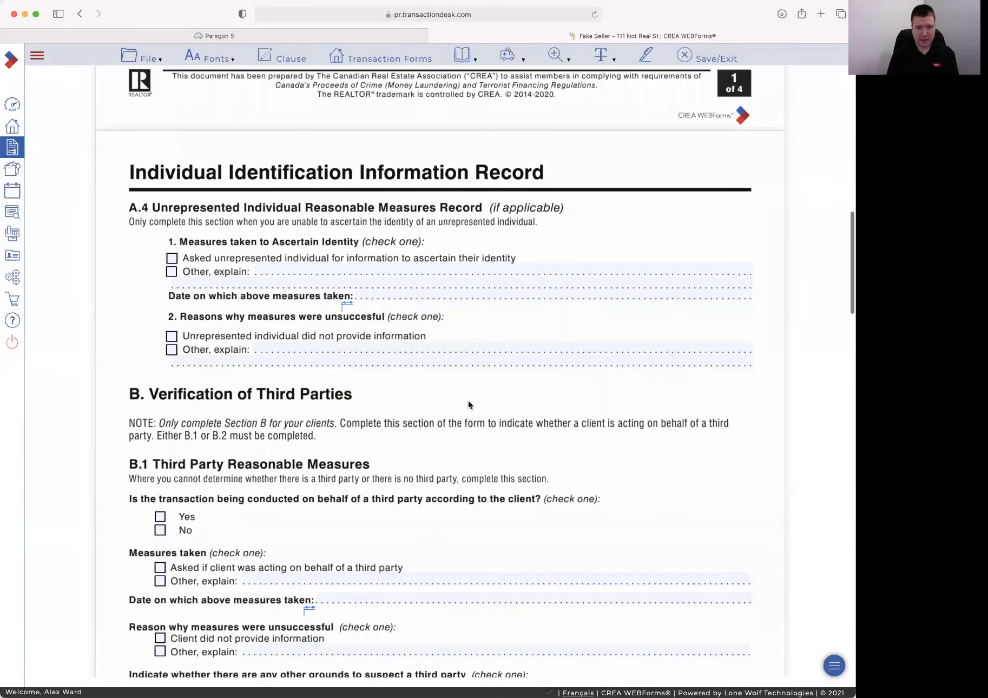
pyautogui.scroll(-7, 463, 403)
pyautogui.click(160, 352)
pyautogui.scroll(-6, 357, 334)
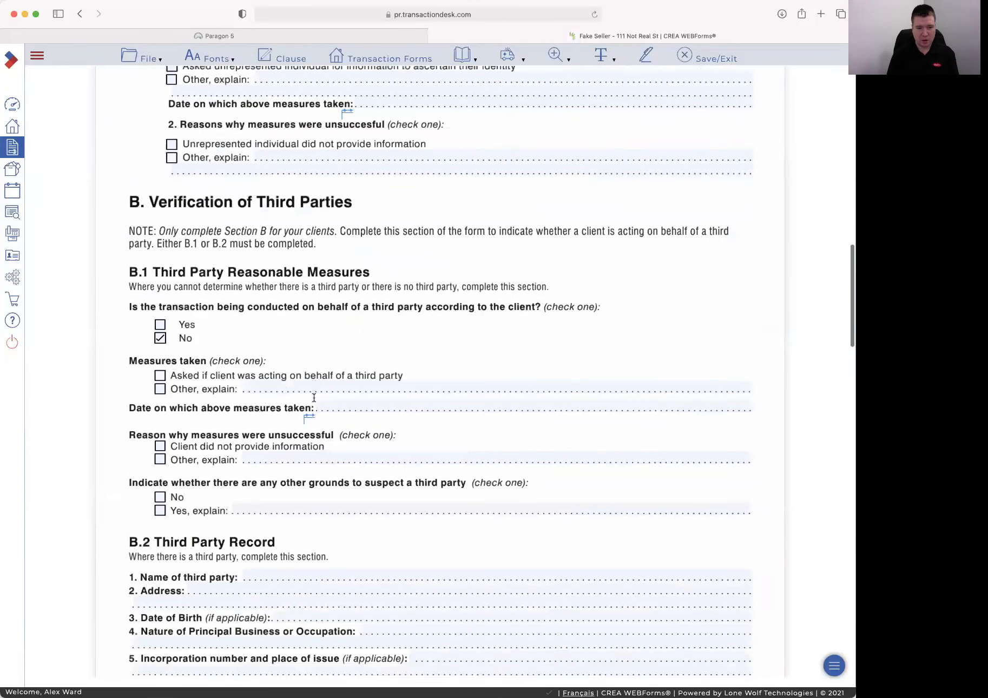
pyautogui.scroll(-20, 357, 334)
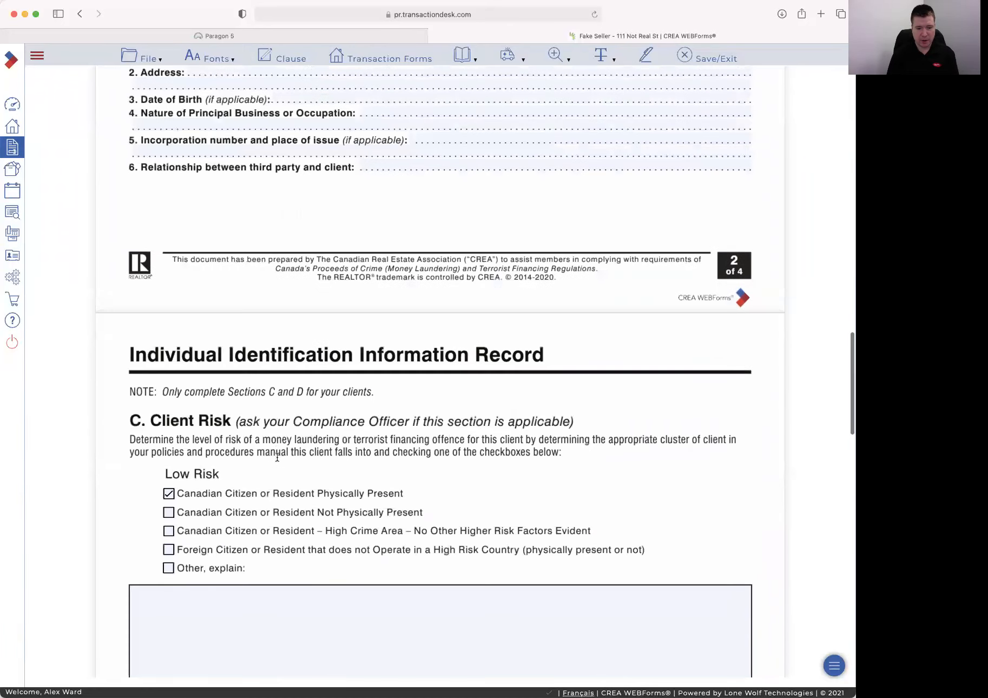
pyautogui.scroll(-20, 374, 362)
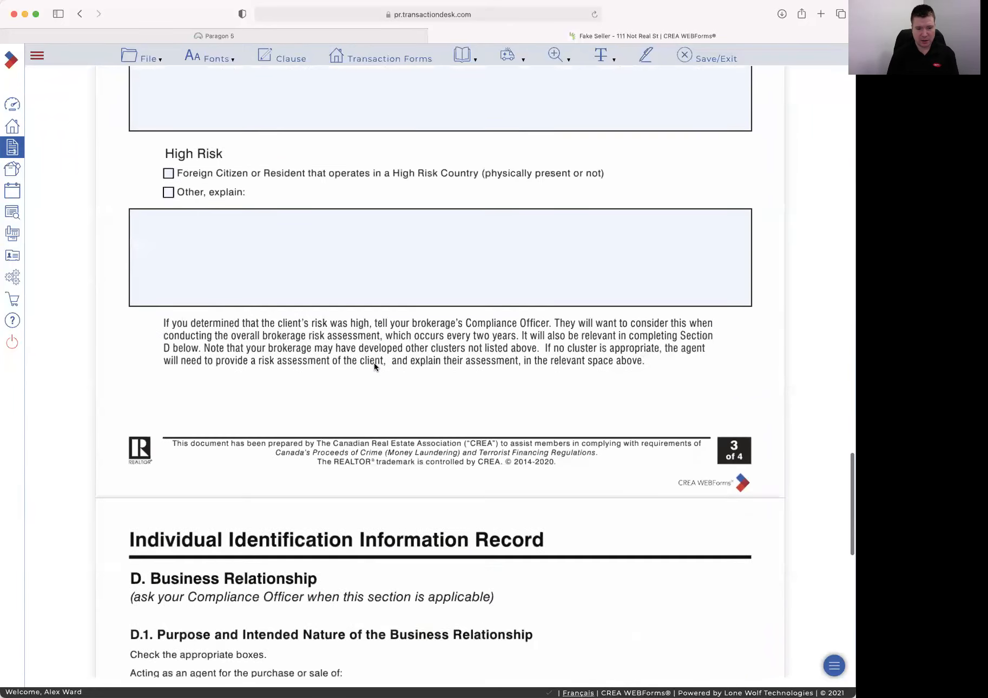
pyautogui.click(160, 448)
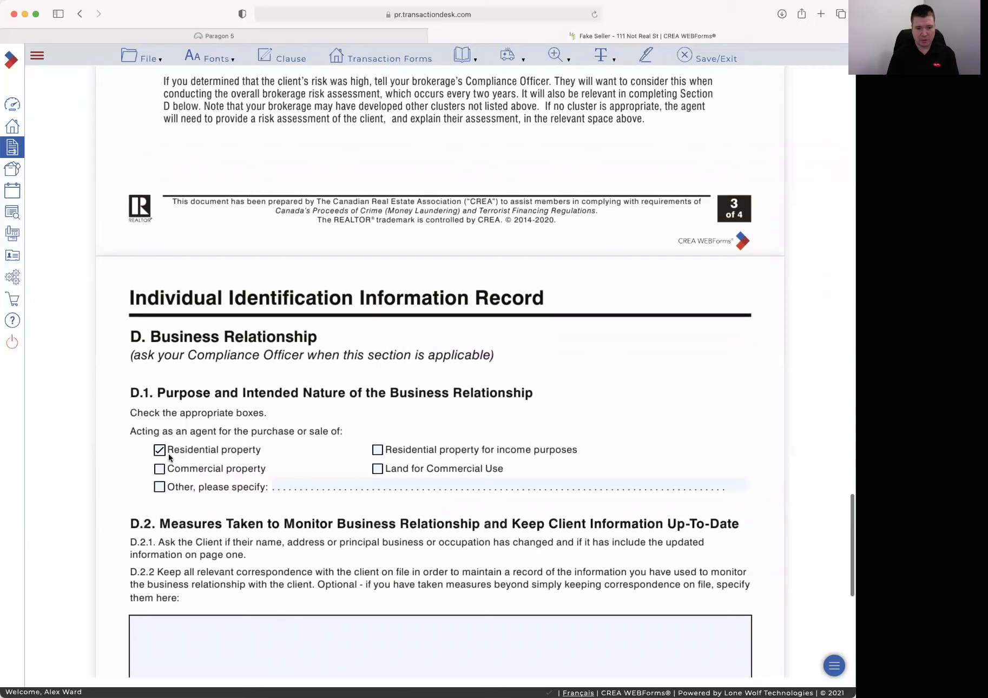
pyautogui.click(700, 54)
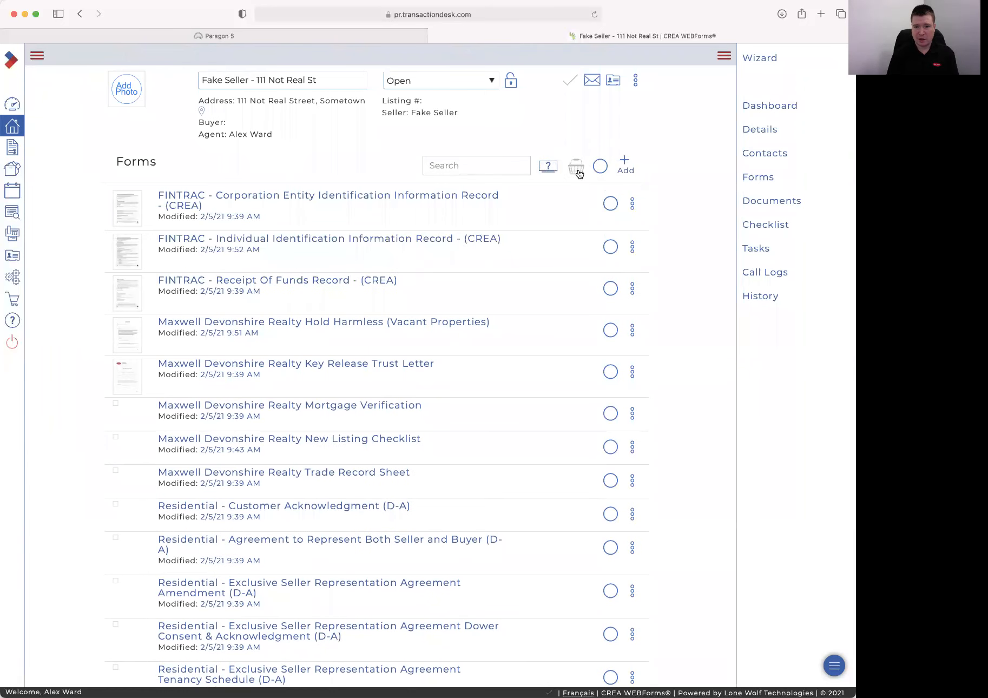
# Basket the Consumer Relationships Guide, Exclusive Seller Representation Agreement and Hold Harmless (Vacant Properties) via searches 'Cons' and 'Excl'
pyautogui.click(474, 160)
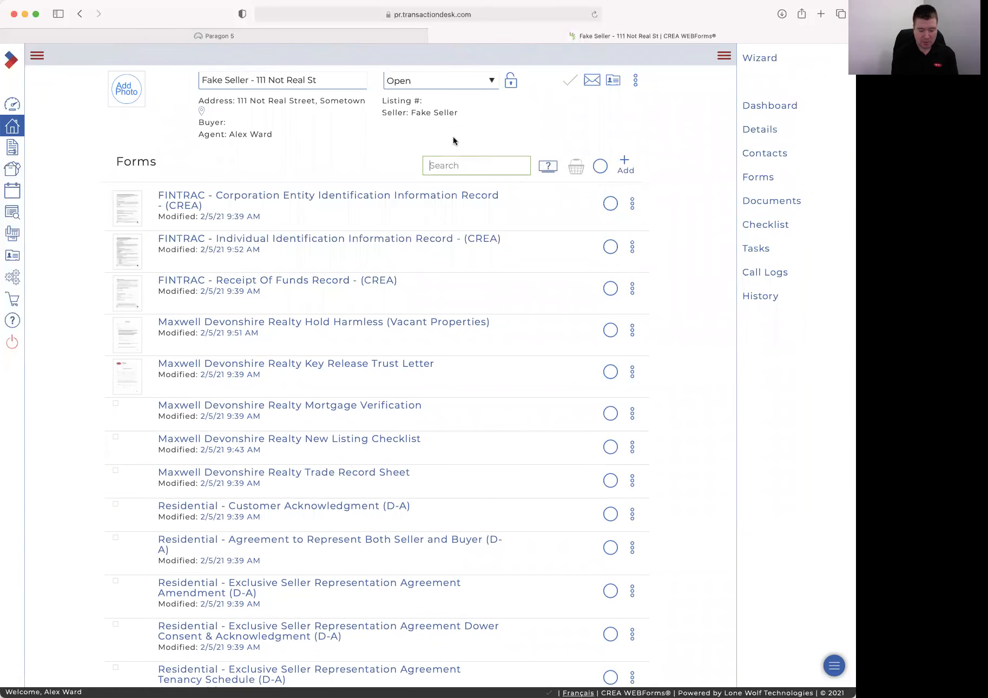
pyautogui.write('Cons')
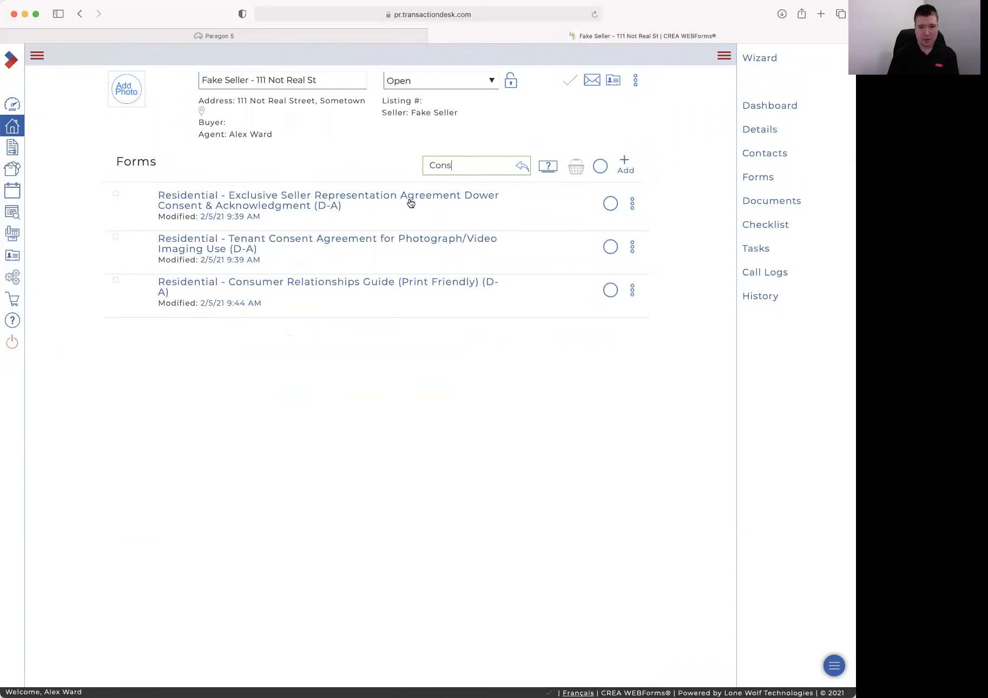
pyautogui.click(610, 291)
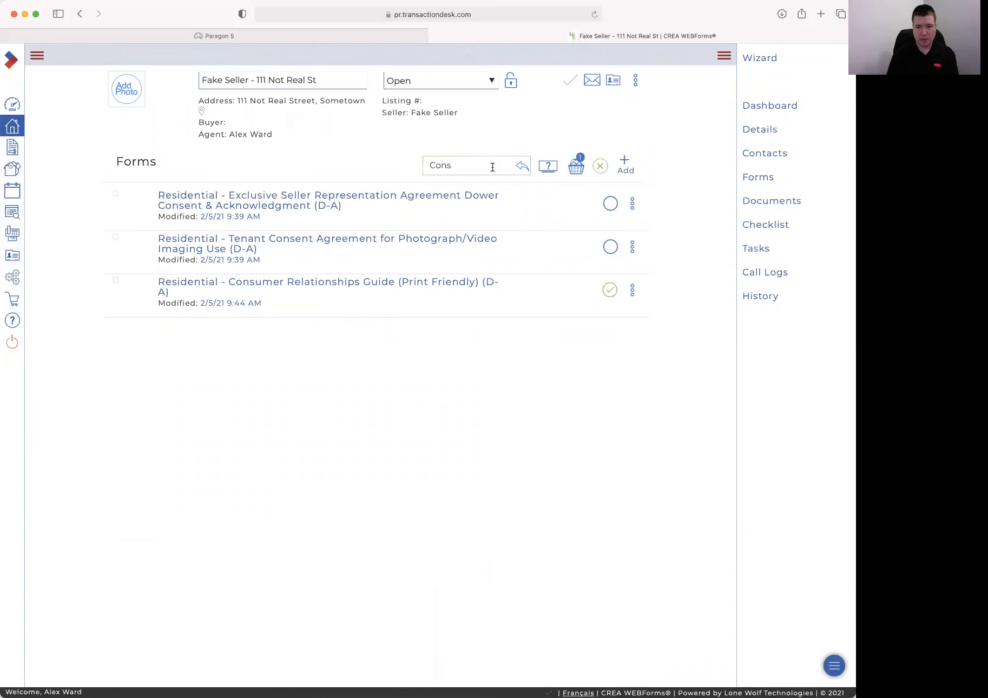
pyautogui.doubleClick(491, 167)
pyautogui.write('Excl')
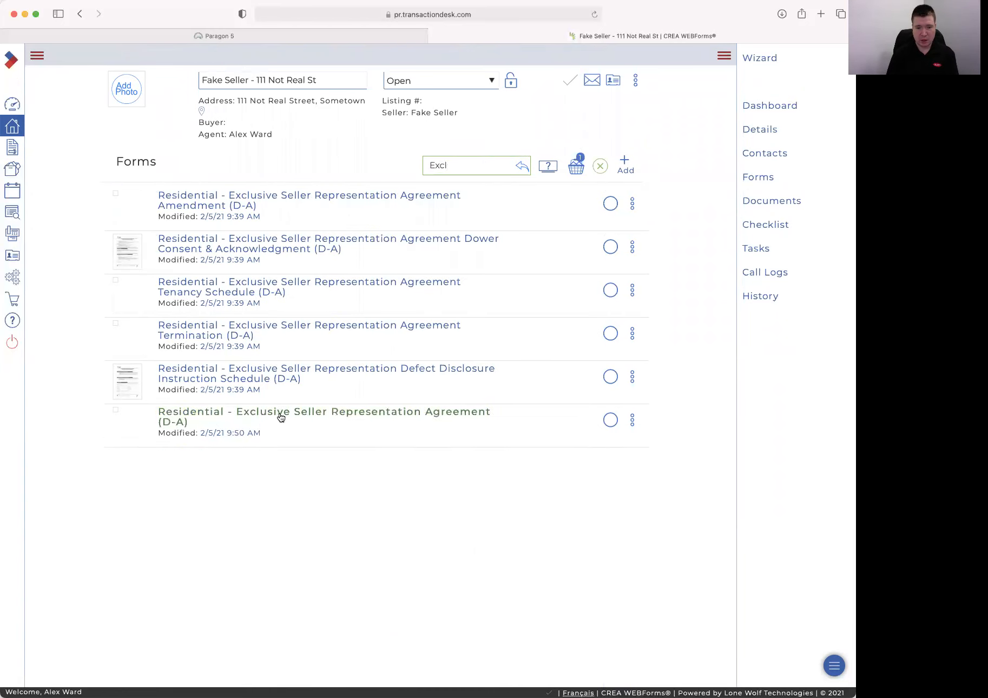
pyautogui.click(609, 420)
pyautogui.doubleClick(450, 163)
pyautogui.press('BackSpace')
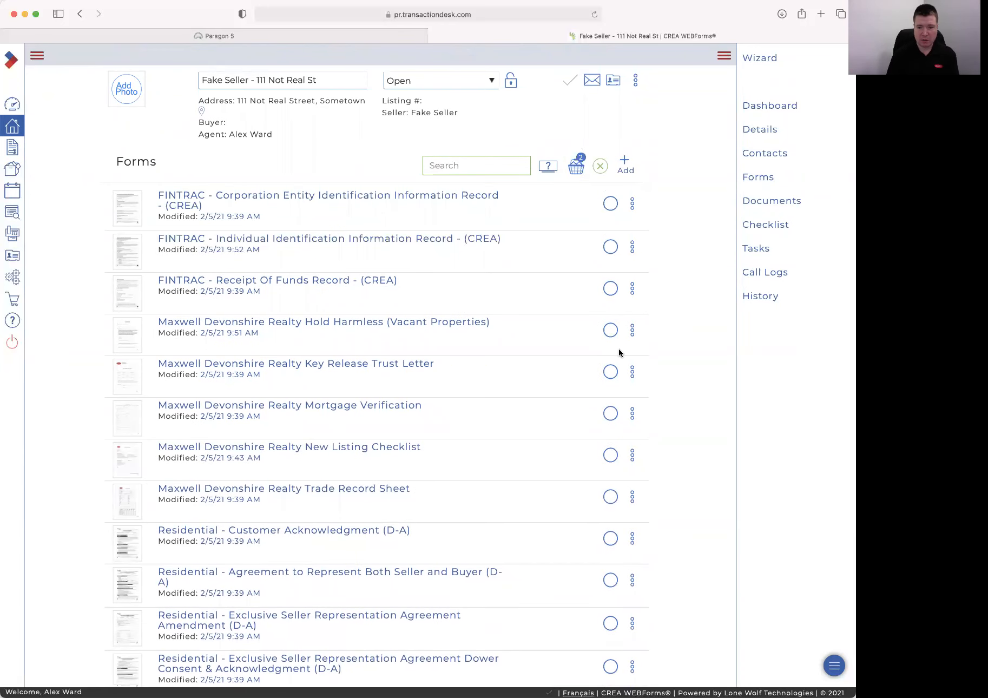
pyautogui.click(610, 330)
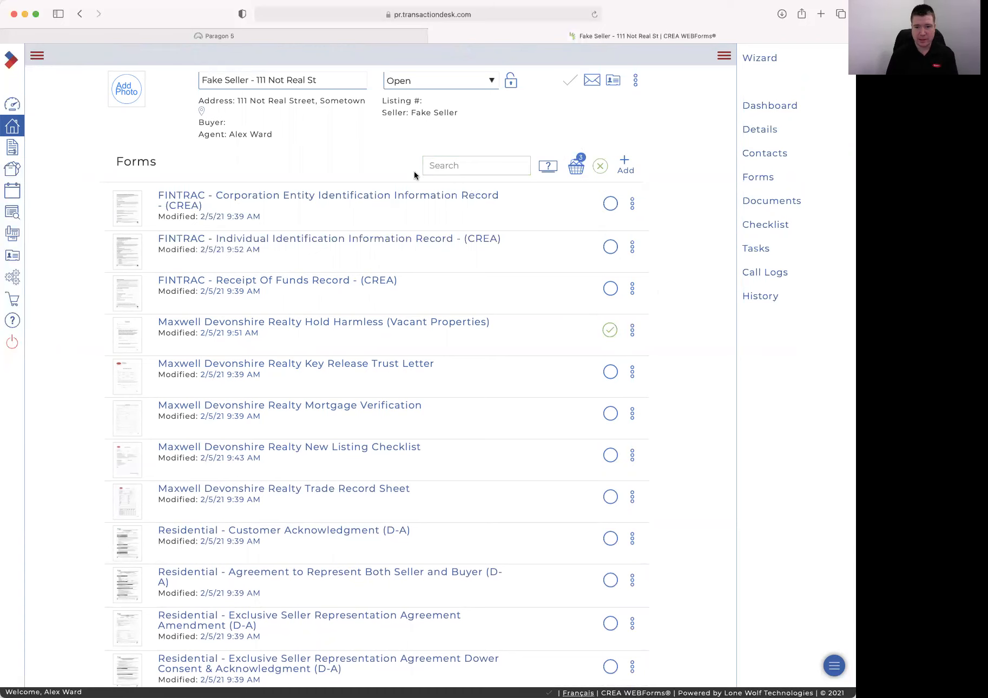
# Send the three basketed forms to DocuSign, allowing the blocked pop-up window
pyautogui.click(576, 173)
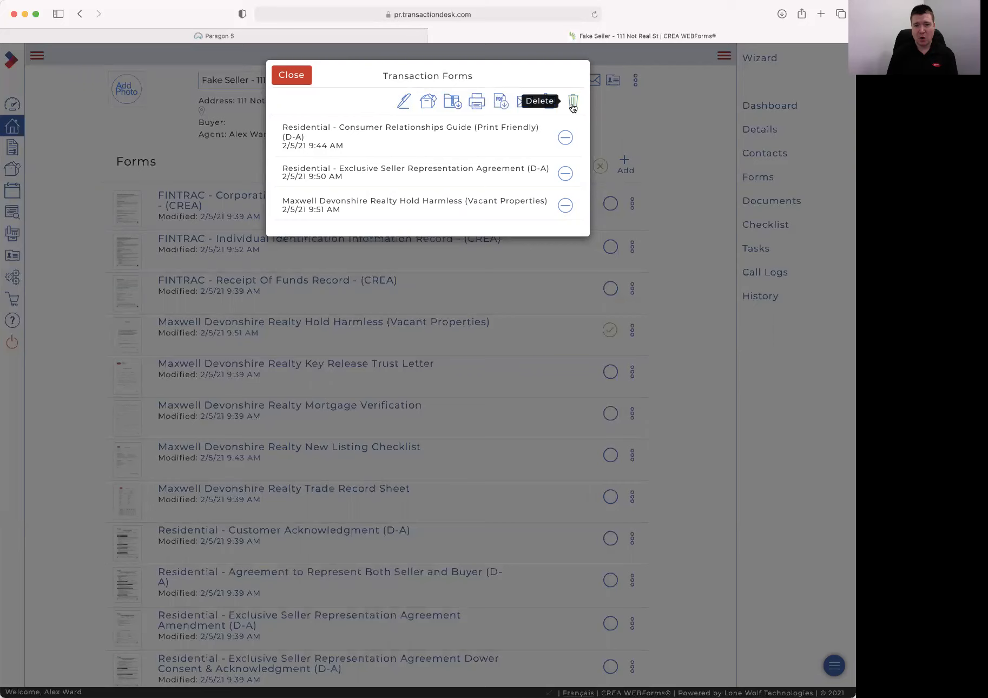
pyautogui.click(403, 102)
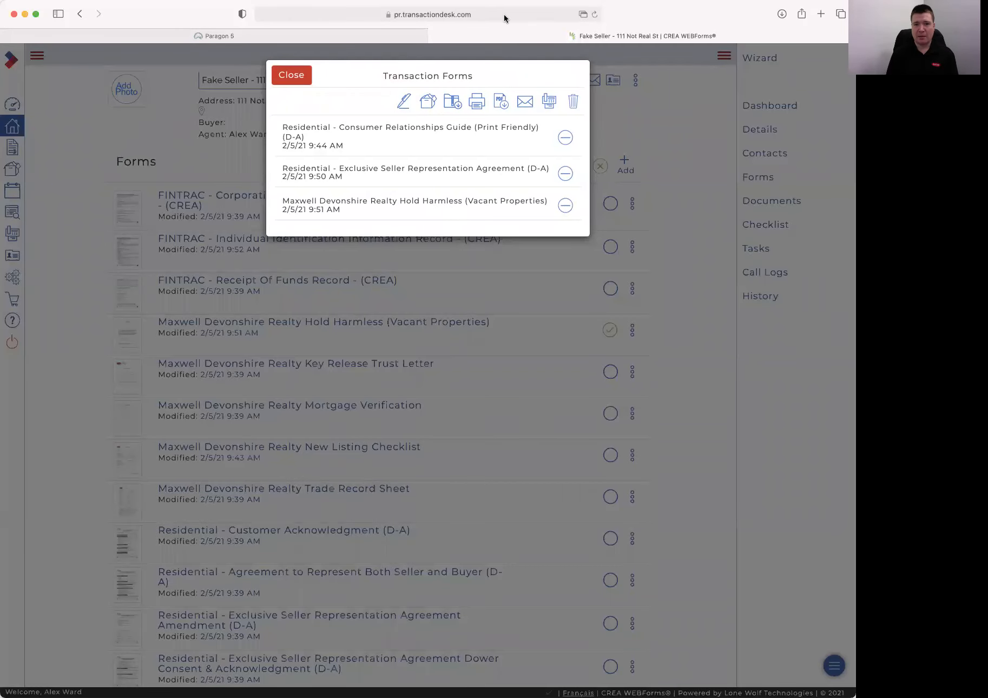
pyautogui.click(582, 15)
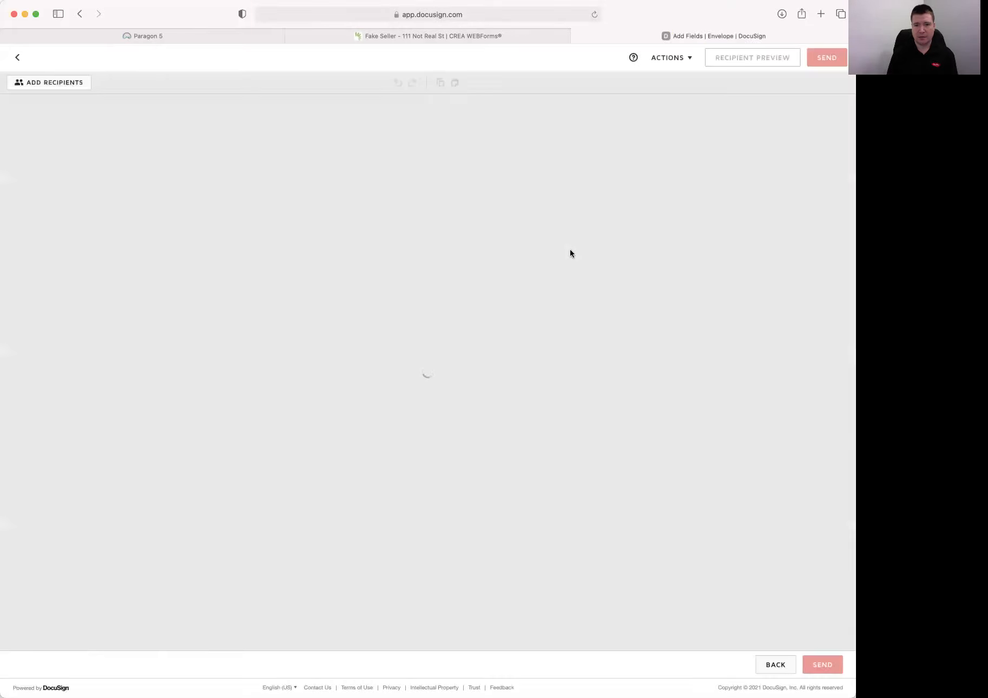
pyautogui.click(414, 33)
# Close the basket, scroll through the DocuSign envelope's documents, then close the DocuSign tab
pyautogui.click(292, 74)
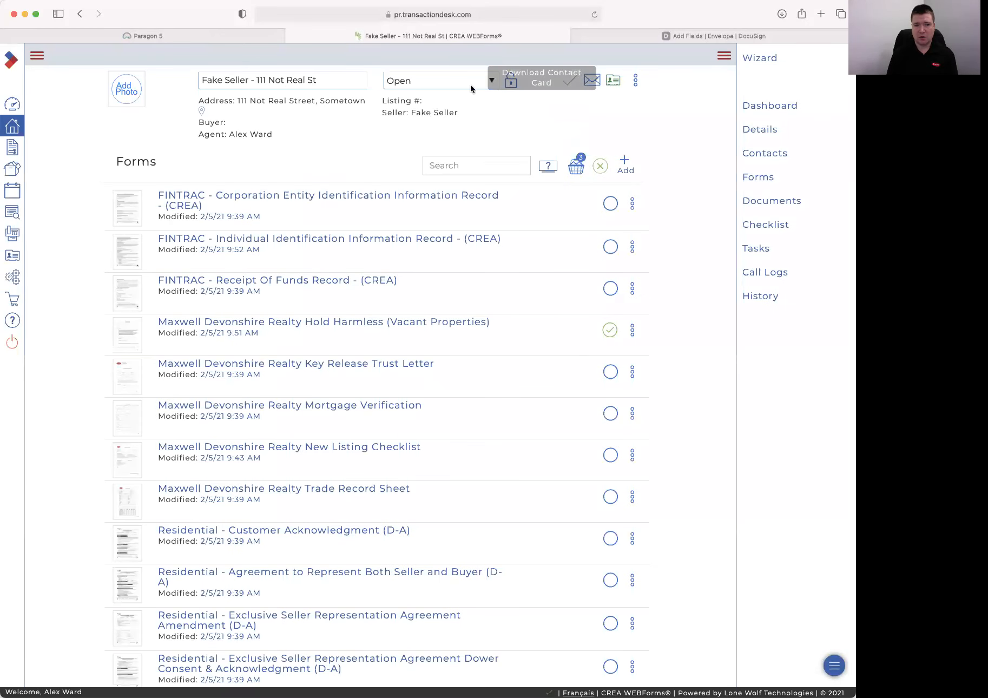
pyautogui.click(683, 36)
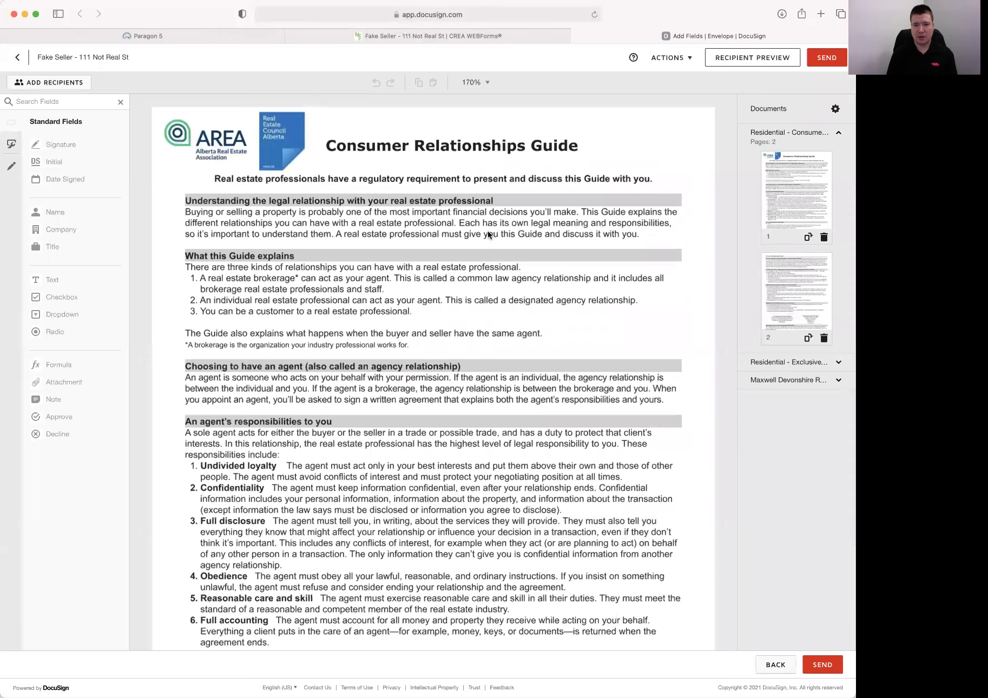
pyautogui.scroll(-20, 442, 305)
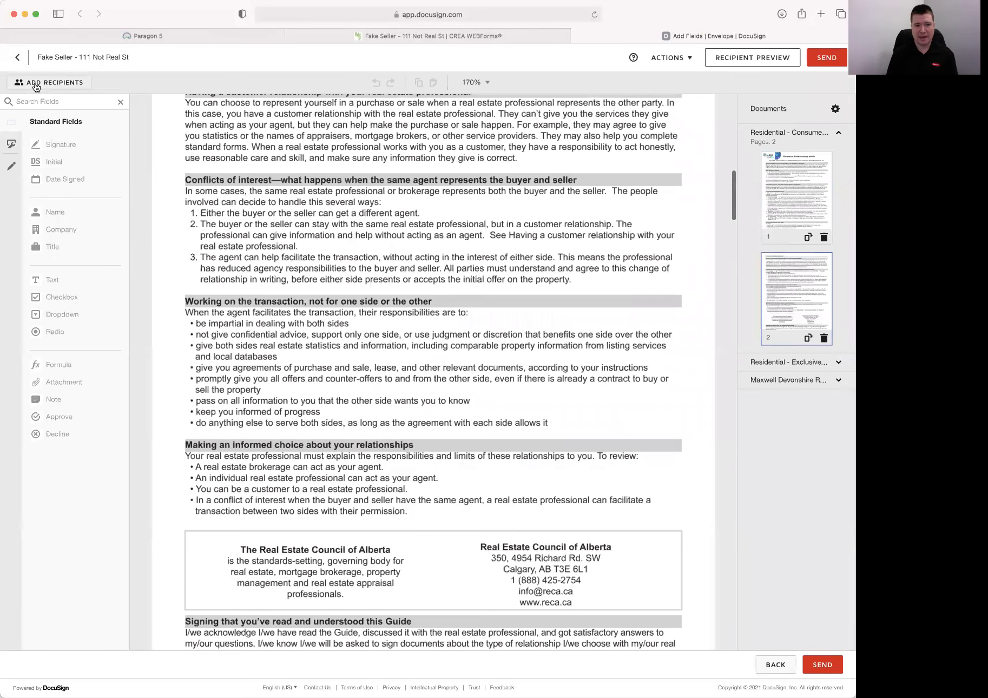
pyautogui.scroll(-6, 385, 386)
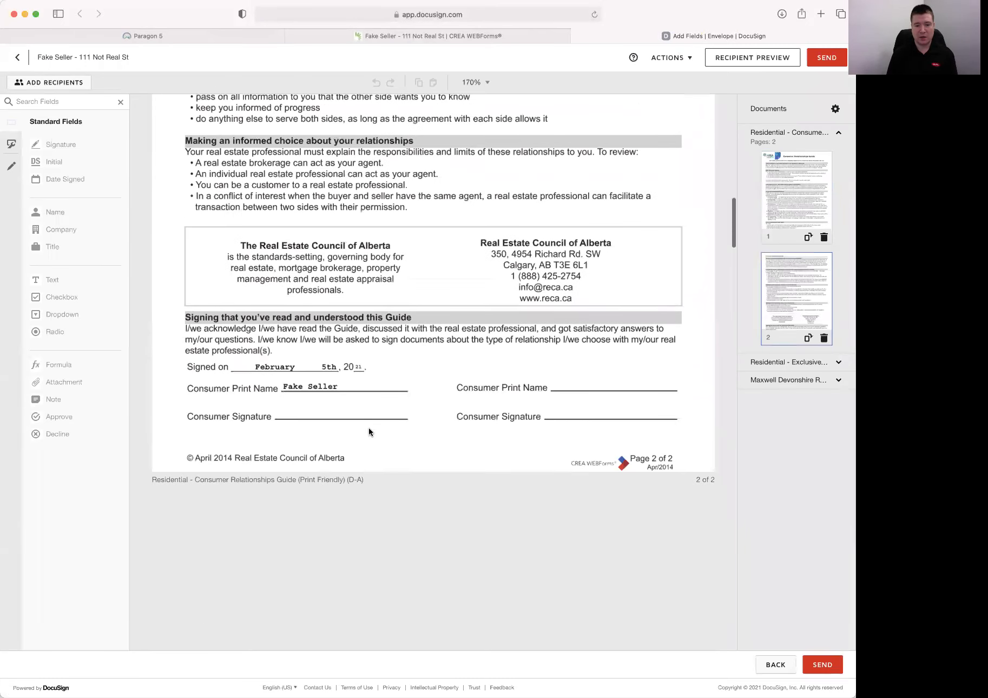
pyautogui.scroll(-7, 347, 413)
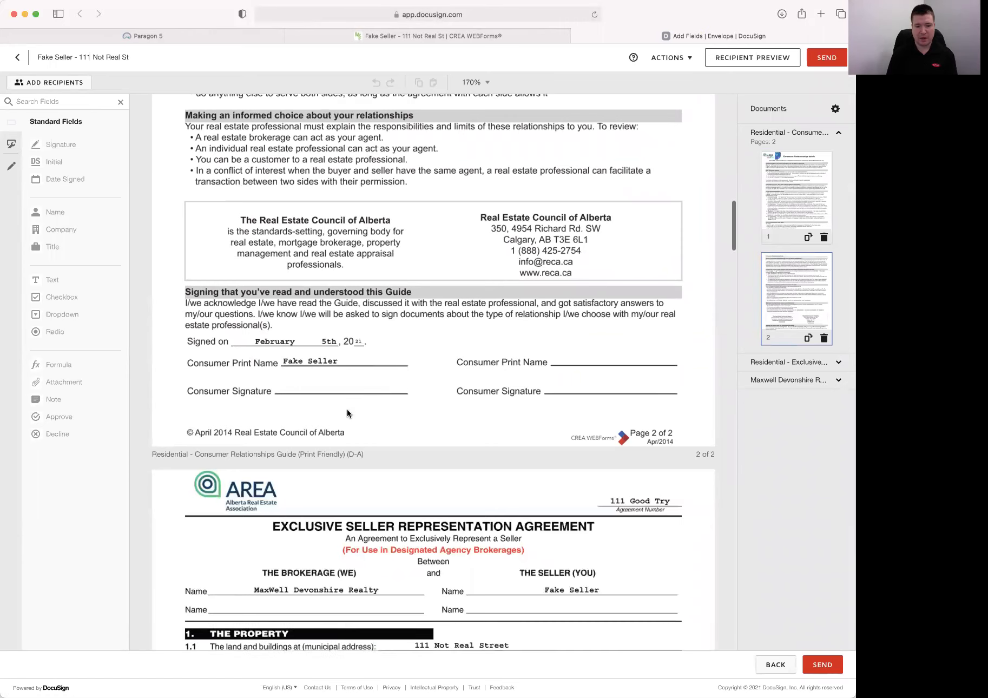
pyautogui.scroll(-7, 347, 414)
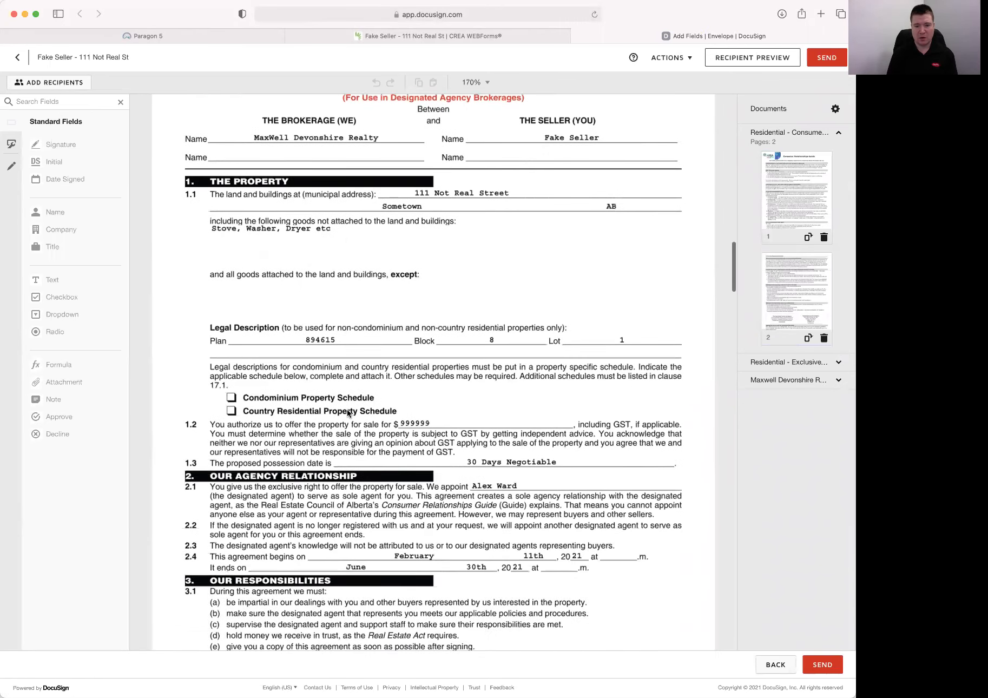
pyautogui.scroll(-12, 434, 458)
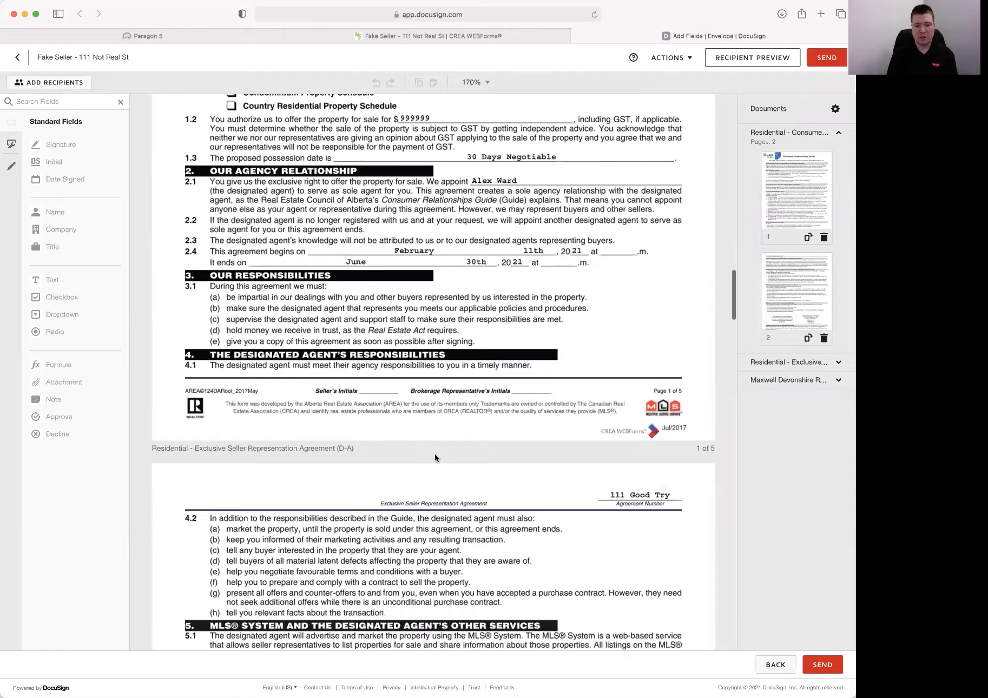
pyautogui.scroll(-20, 436, 457)
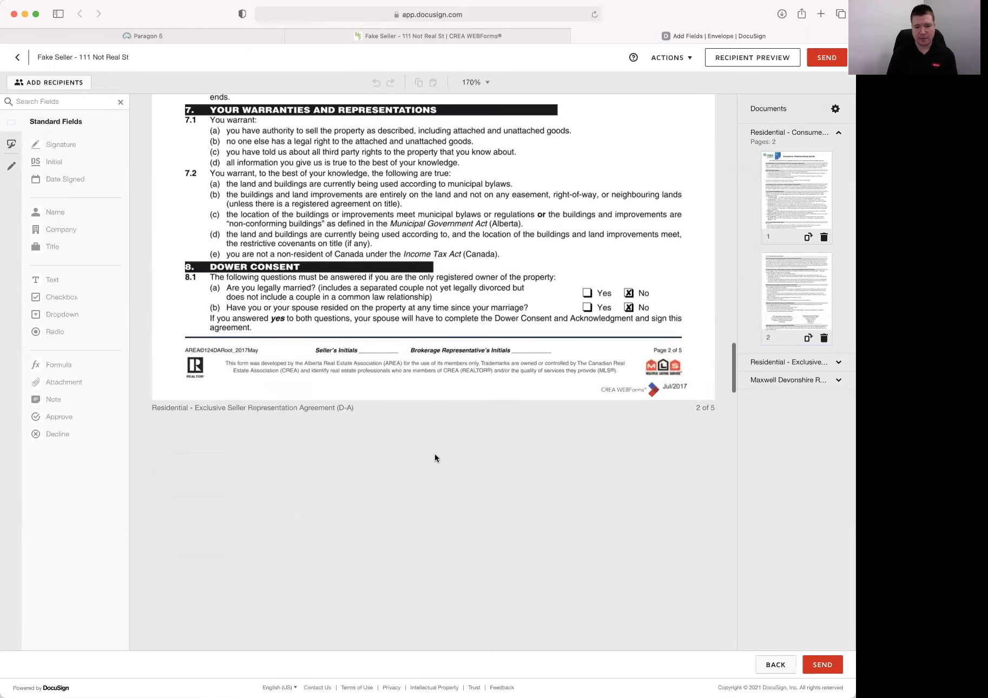
pyautogui.scroll(-20, 436, 458)
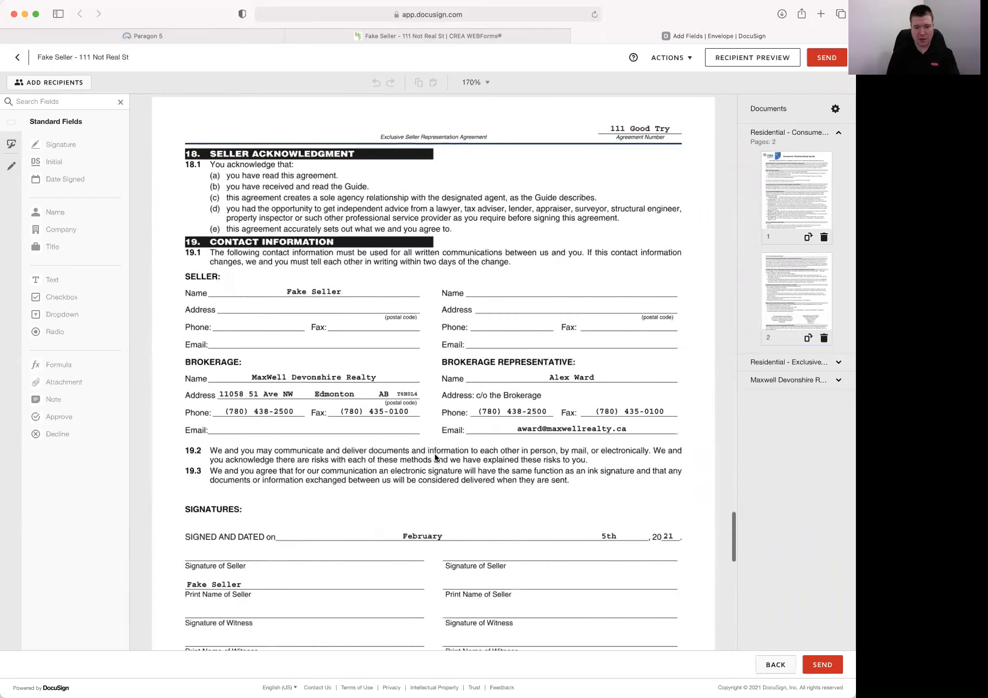
pyautogui.scroll(20, 431, 389)
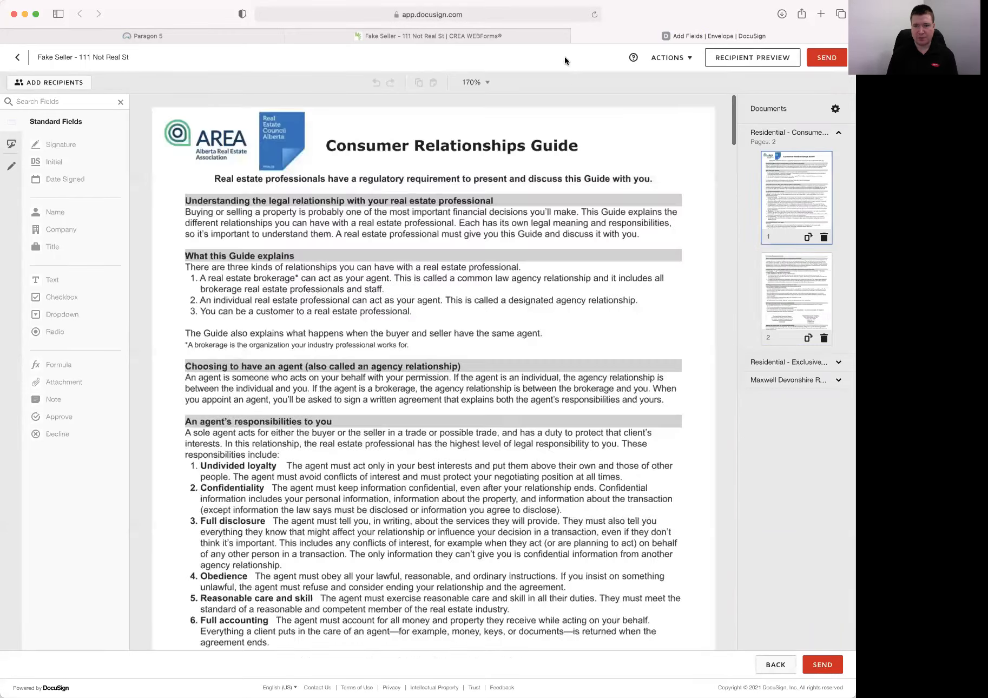
pyautogui.click(577, 36)
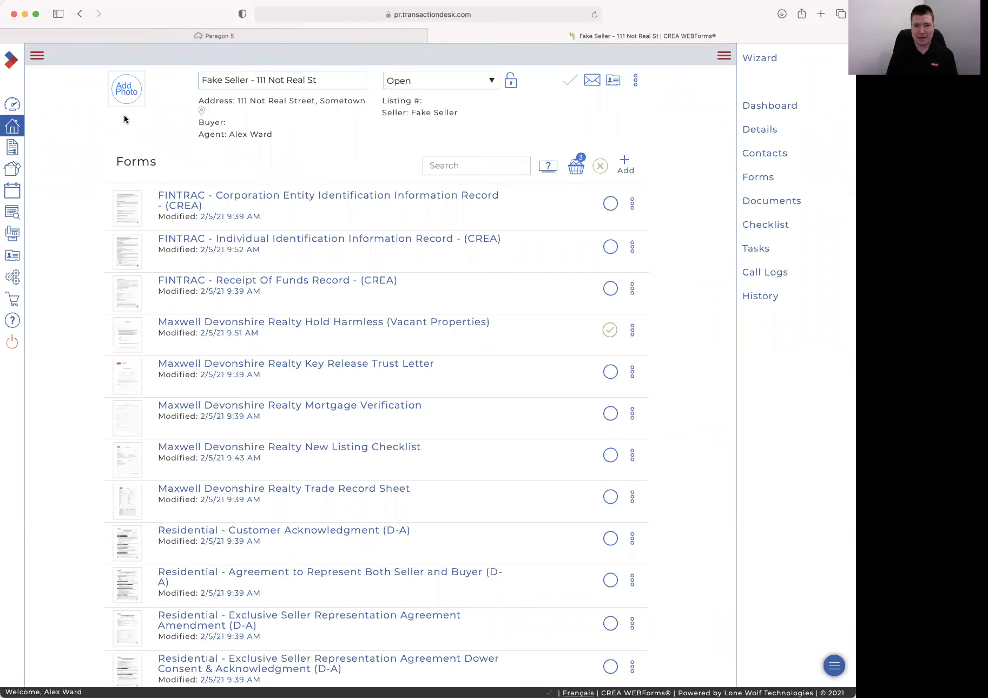
# From the Member Dashboard, create a new transaction and begin naming it 'Buyer Kit Demo'
pyautogui.click(13, 106)
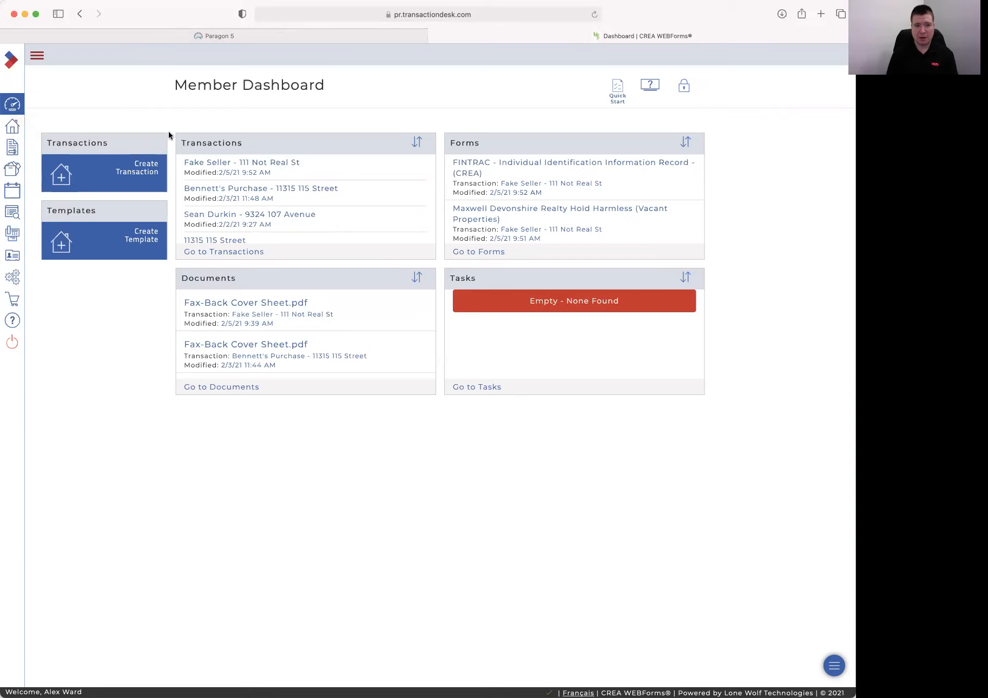
pyautogui.click(143, 172)
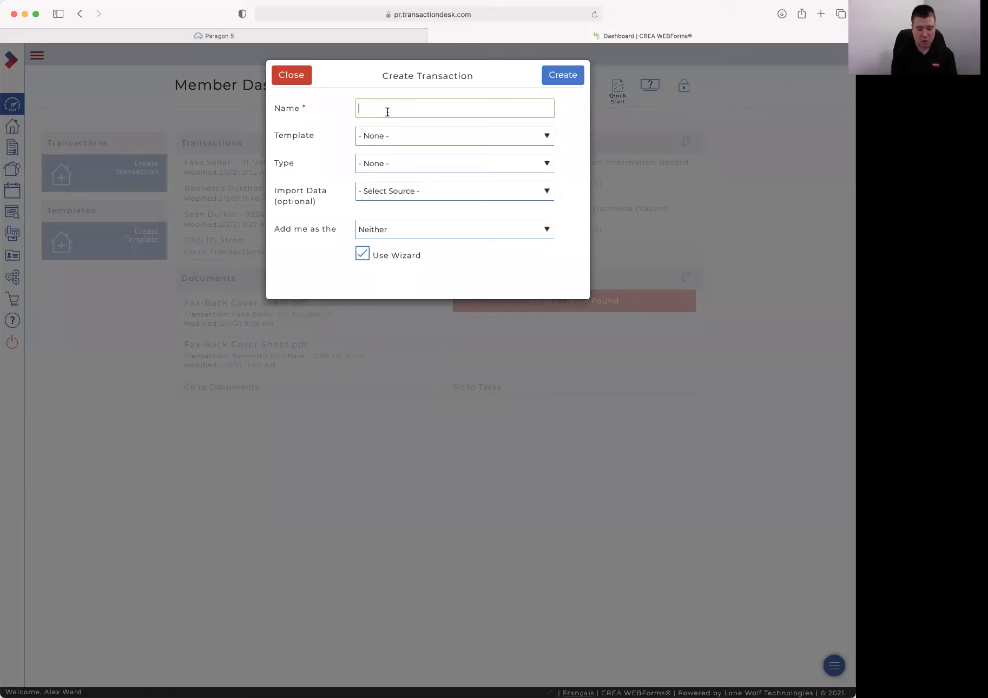
pyautogui.write('Buyer Kit Demo')
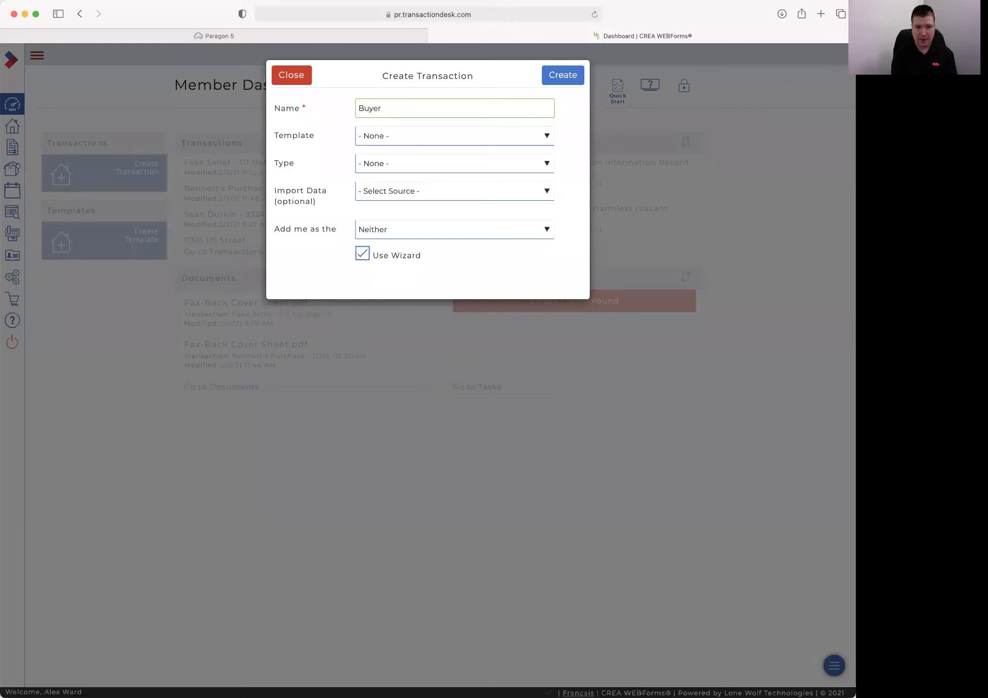
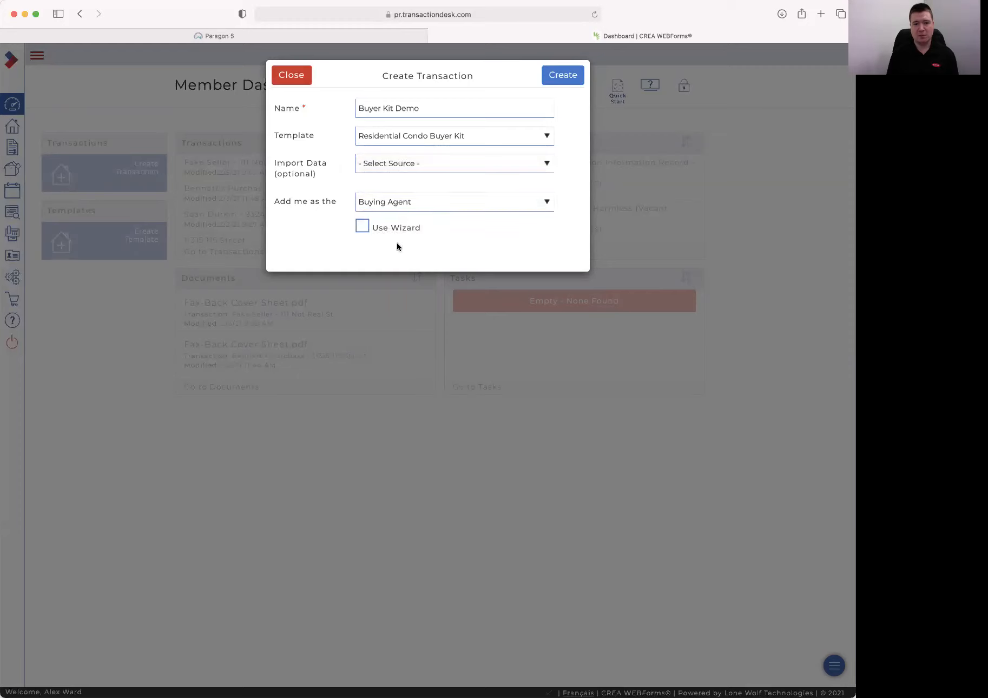
# Create the Buyer Kit Demo transaction from the Residential Condo Buyer Kit template as buying agent
pyautogui.click(566, 79)
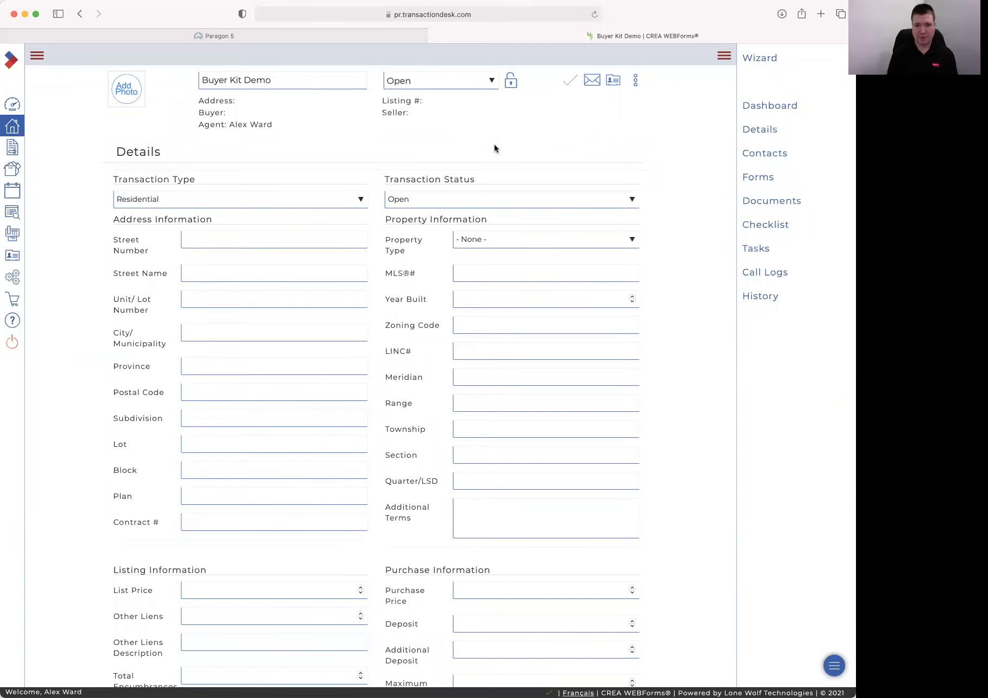
# Check the transaction's actions menu and status options, leaving the status Open
pyautogui.click(635, 82)
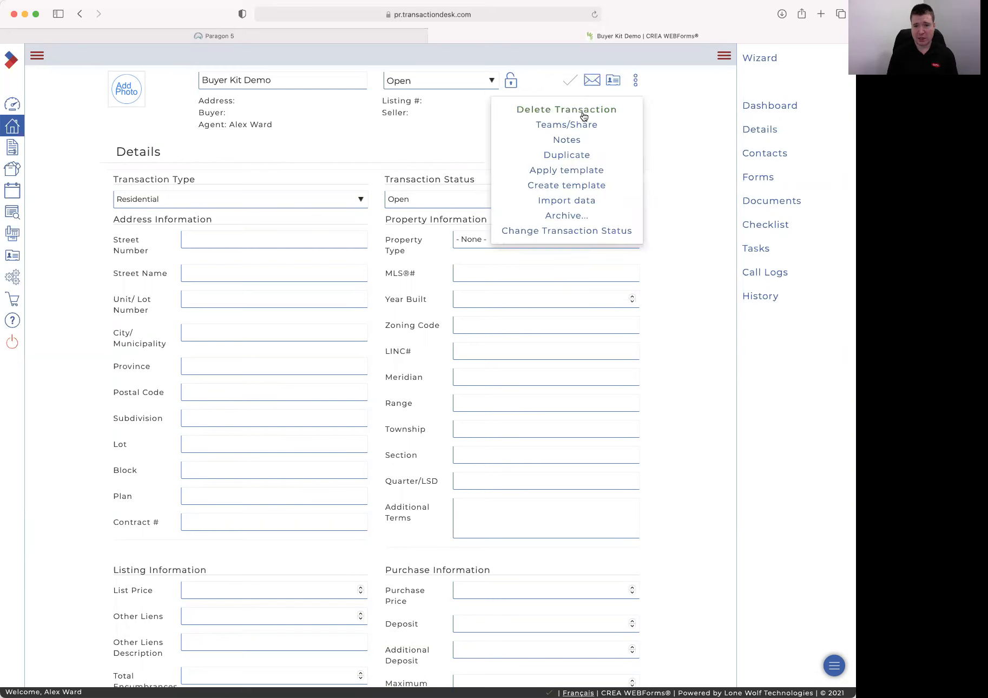
pyautogui.click(491, 81)
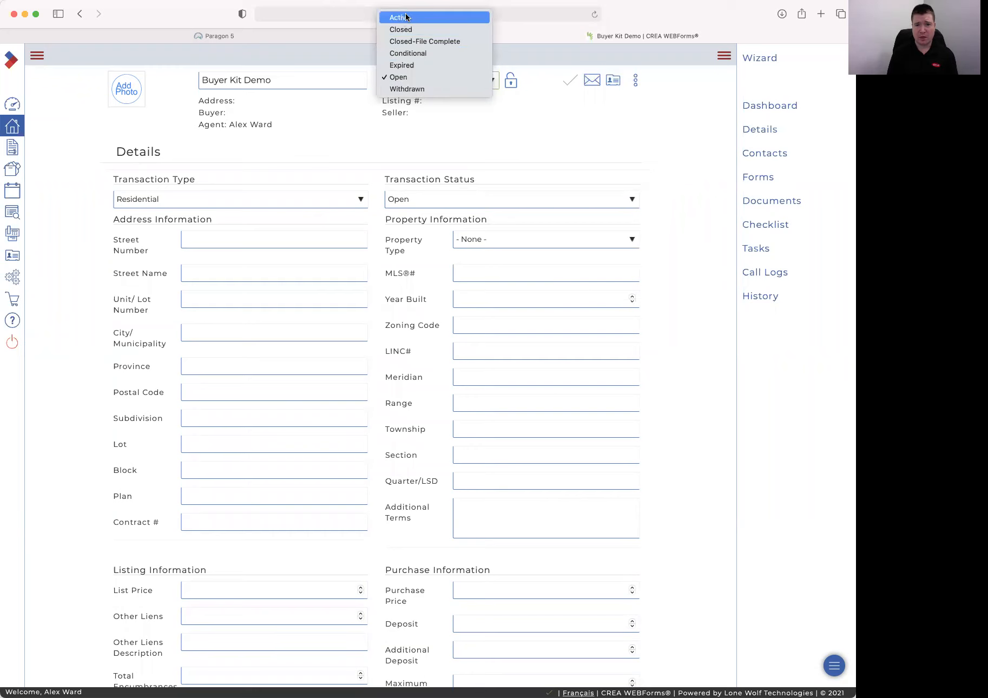
pyautogui.click(396, 78)
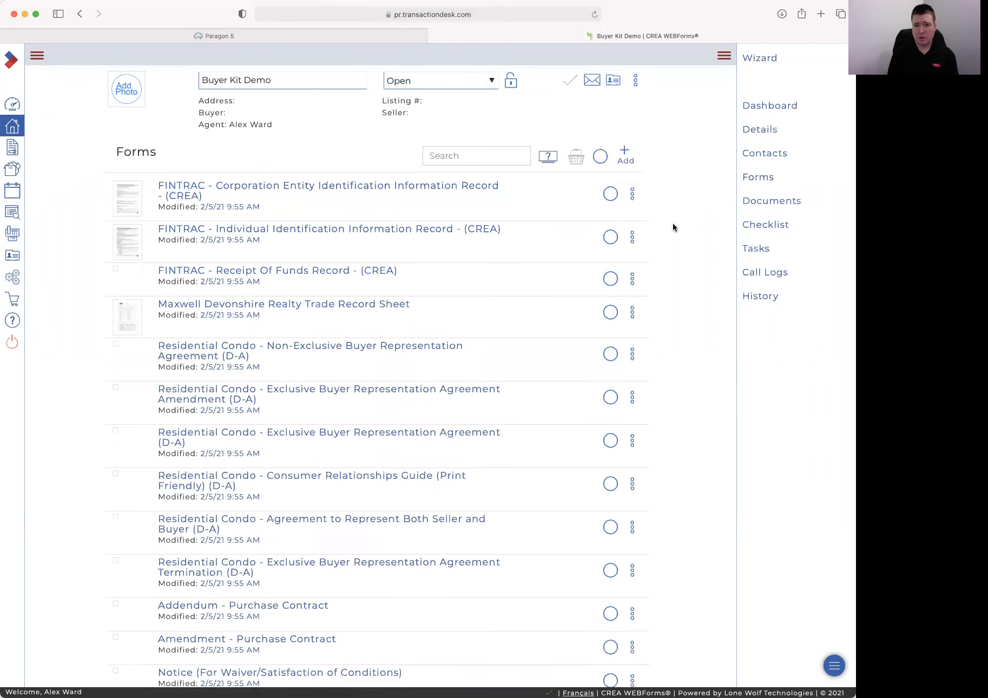
# Search the forms for 'Ex' and open Residential Condo - Exclusive Buyer Representation Agreement (D-A)
pyautogui.scroll(-5, 416, 226)
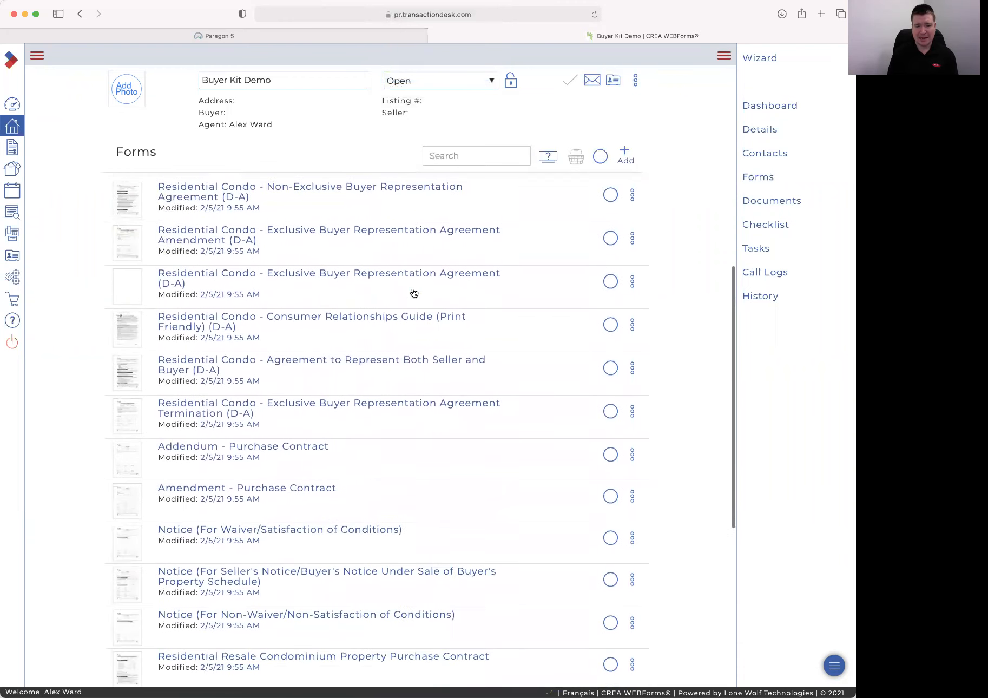
pyautogui.scroll(-5, 414, 297)
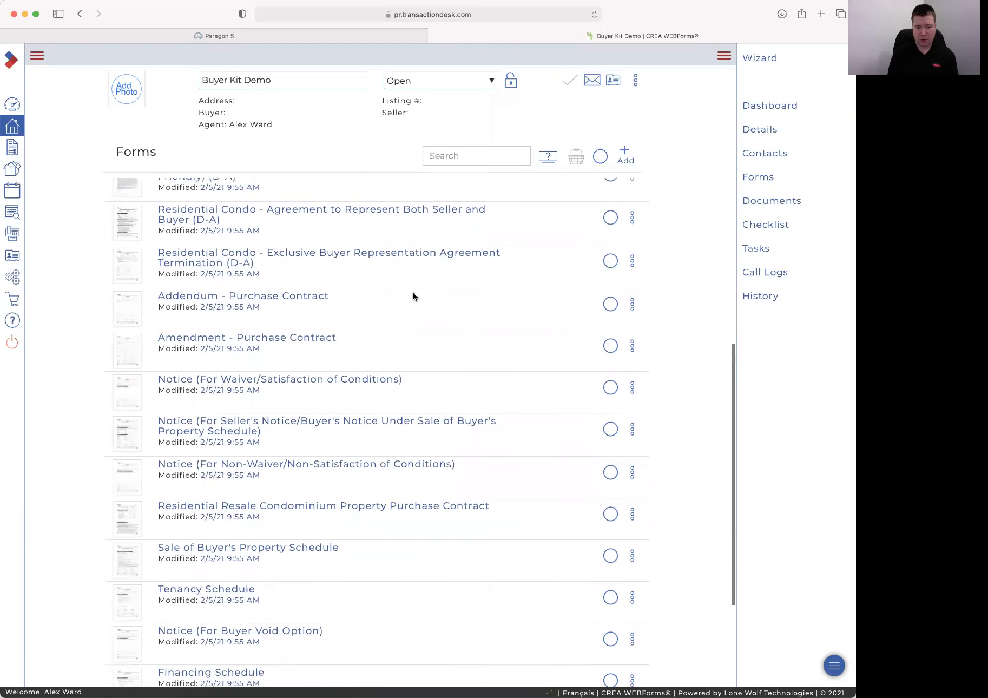
pyautogui.scroll(-1, 413, 296)
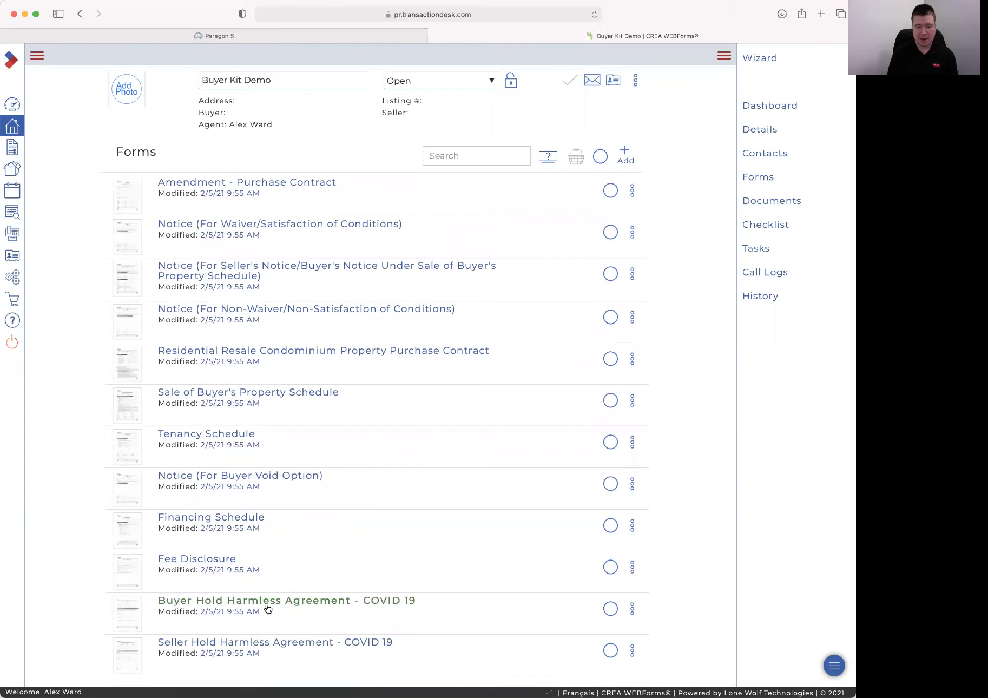
pyautogui.scroll(2, 427, 609)
pyautogui.scroll(10, 427, 609)
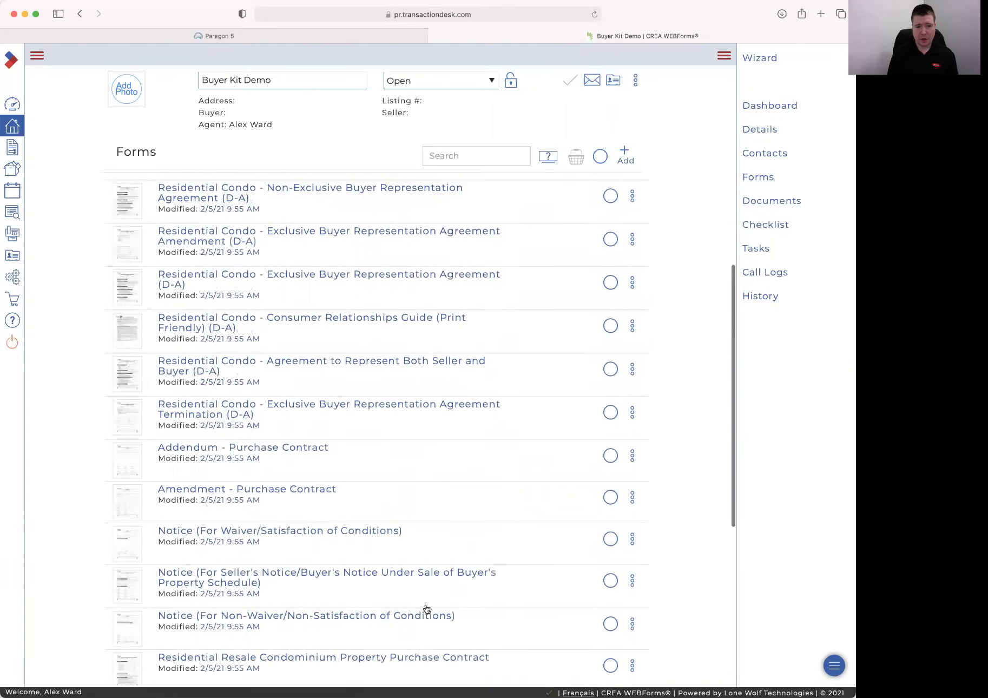
pyautogui.scroll(6, 427, 609)
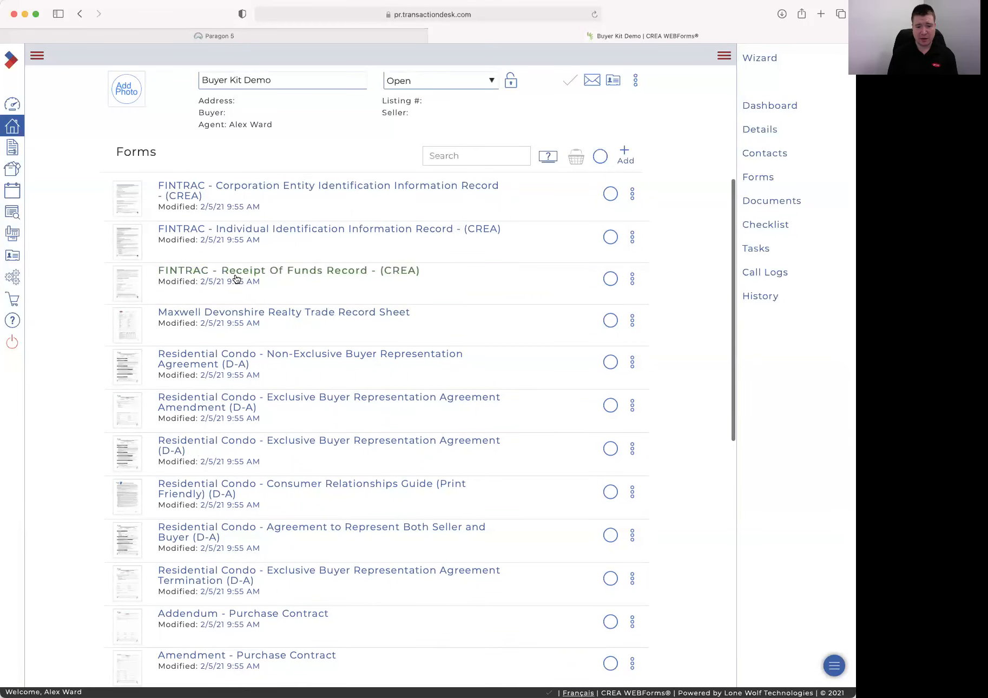
pyautogui.click(449, 155)
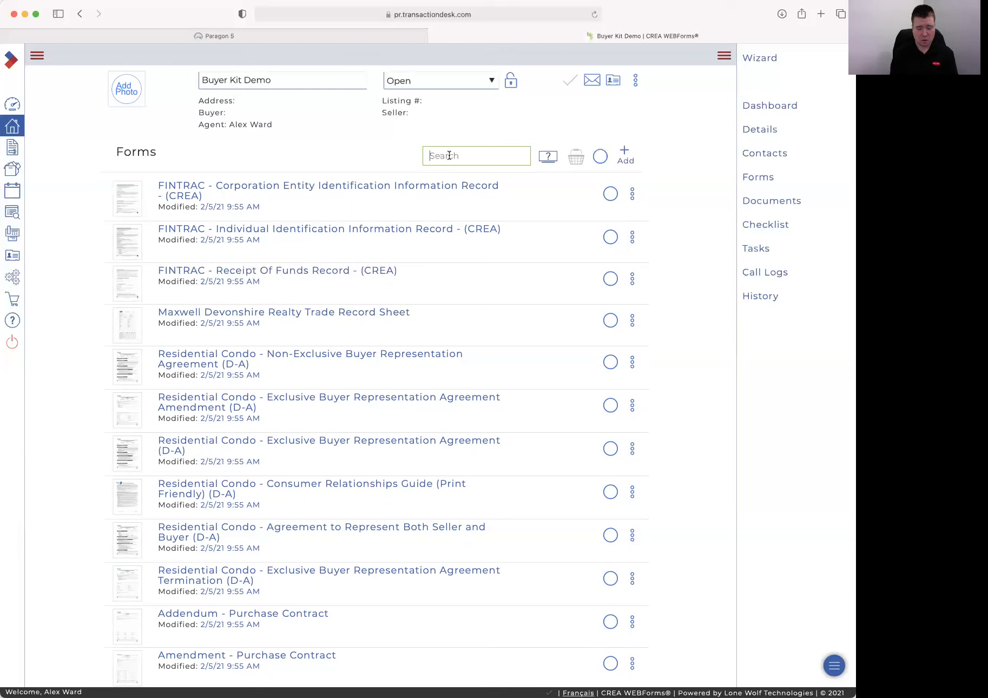
pyautogui.write('Con')
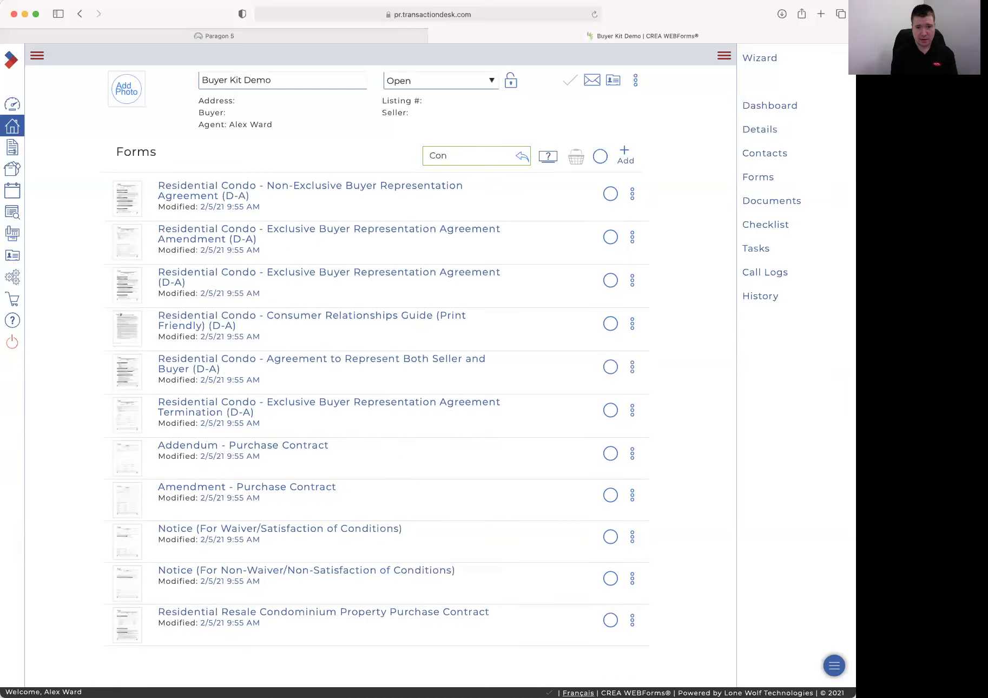
pyautogui.write('s')
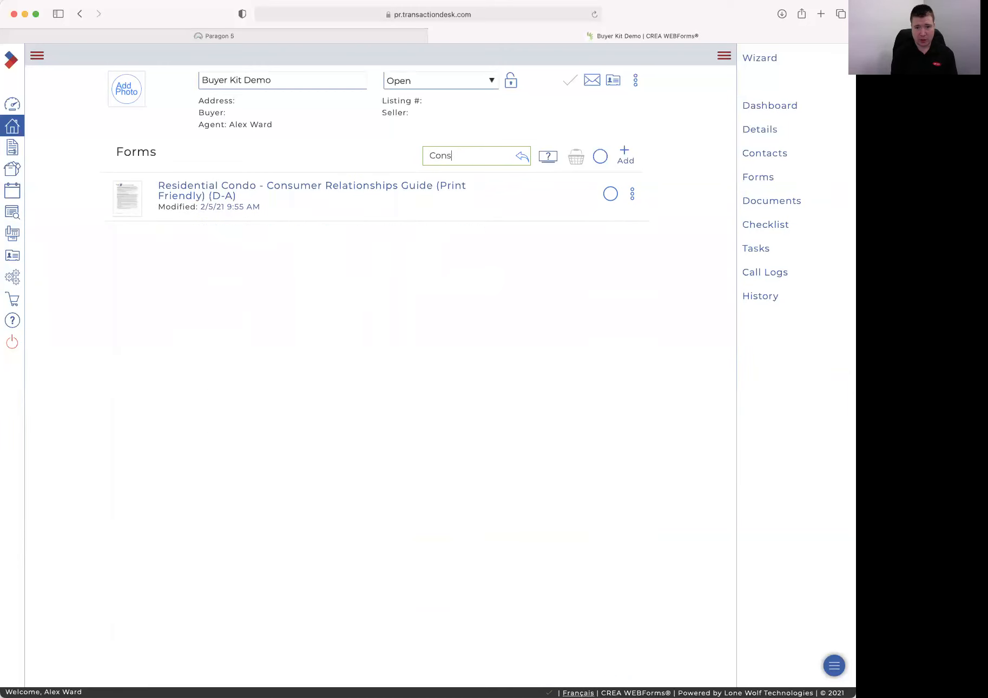
pyautogui.press('BackSpace')
pyautogui.press('BackSpace')
pyautogui.press('BackSpace')
pyautogui.press('BackSpace')
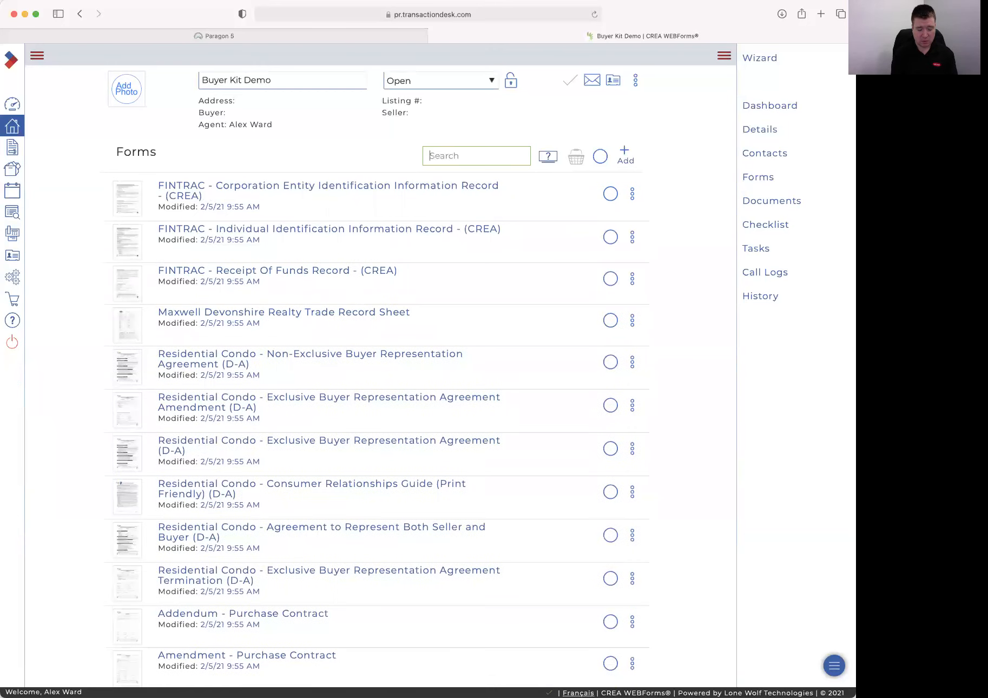
pyautogui.write('Buyer')
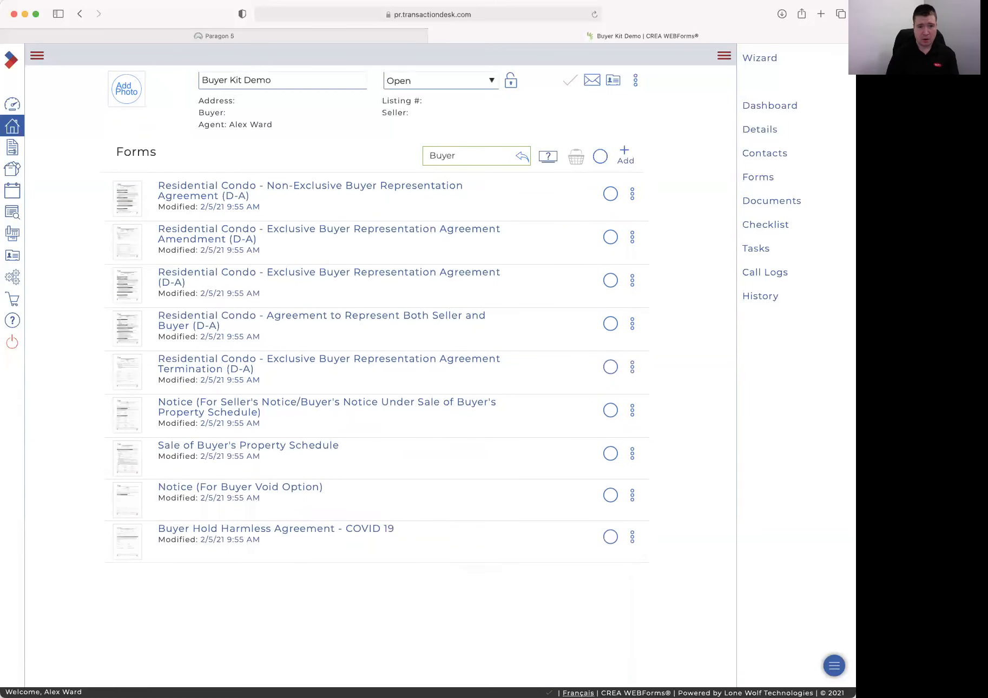
pyautogui.moveTo(458, 157); pyautogui.dragTo(370, 152)
pyautogui.write('Ex')
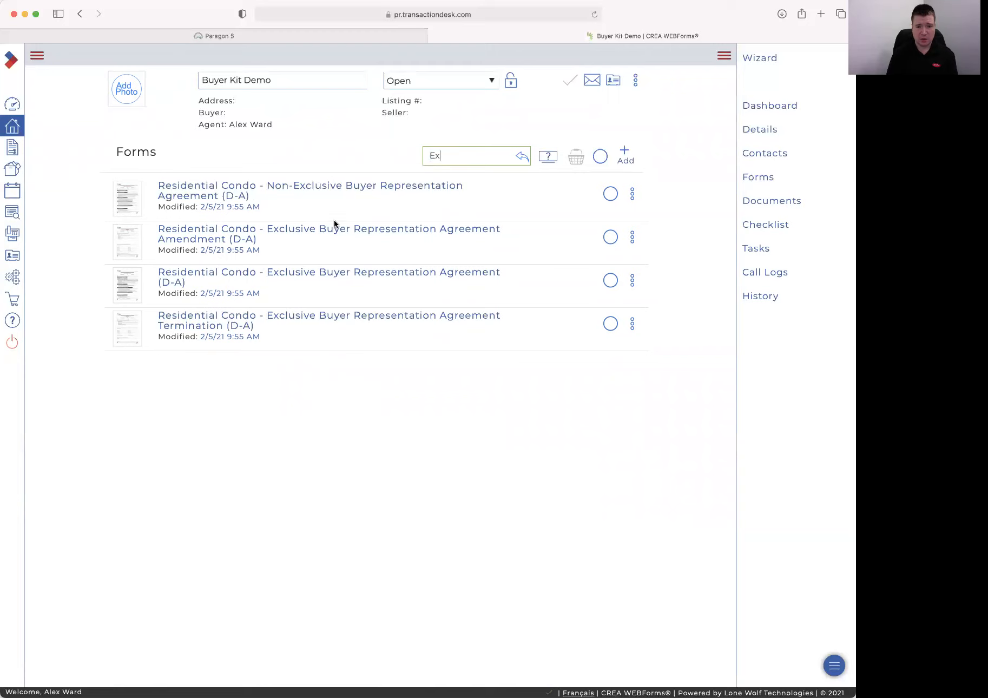
pyautogui.click(332, 277)
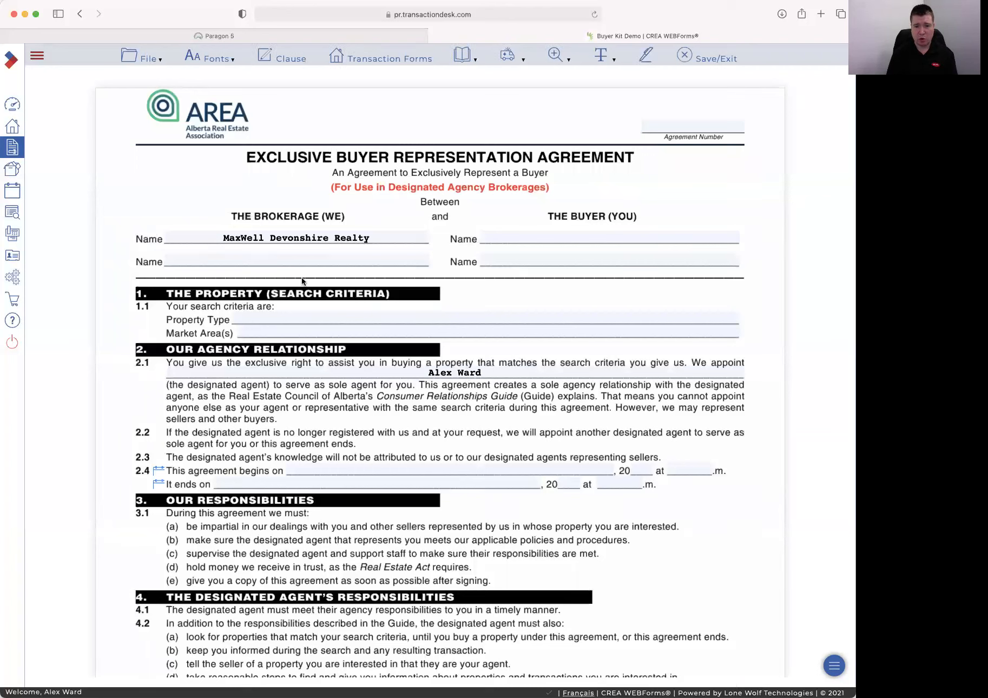
# Scroll the agreement past Property Type down to section 8, Our Fee, Retainer, and Limits on Payments
pyautogui.click(332, 317)
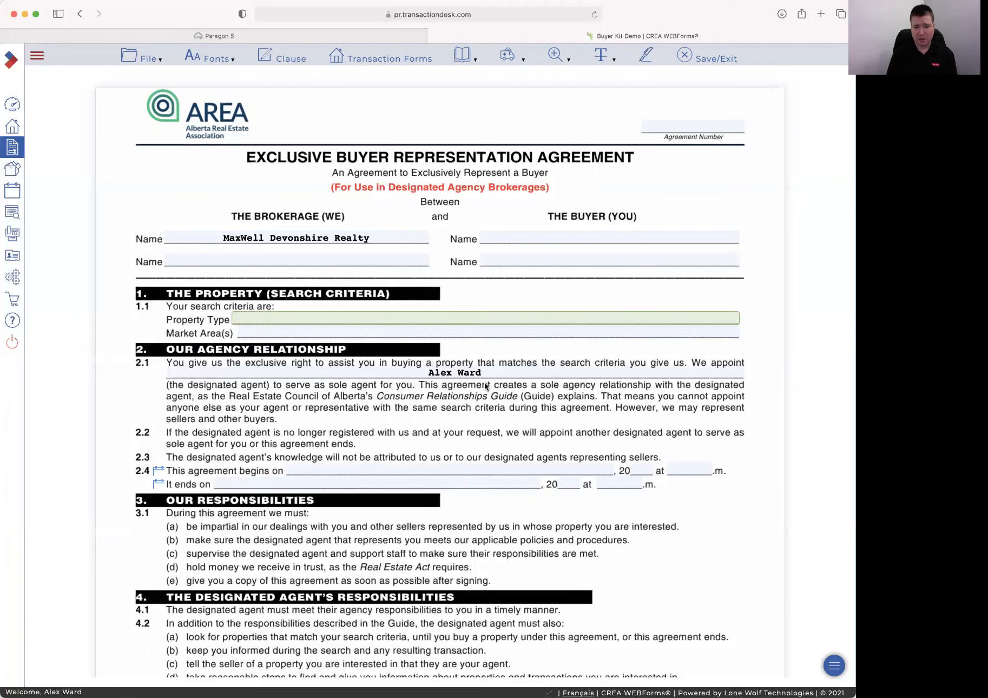
pyautogui.scroll(-3, 485, 385)
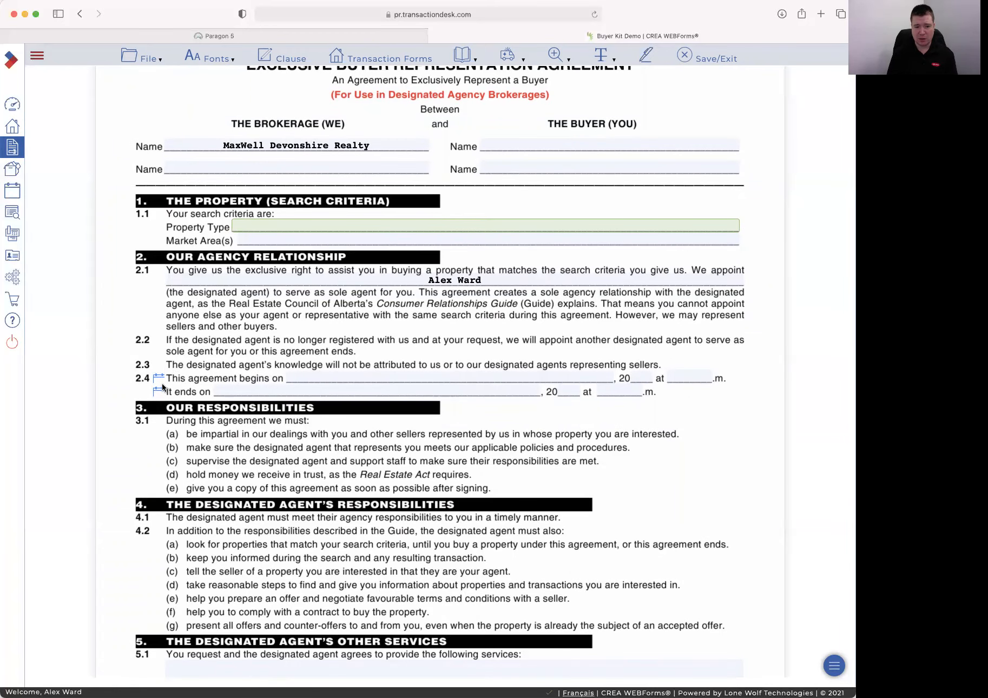
pyautogui.scroll(-10, 163, 383)
pyautogui.scroll(-4, 163, 384)
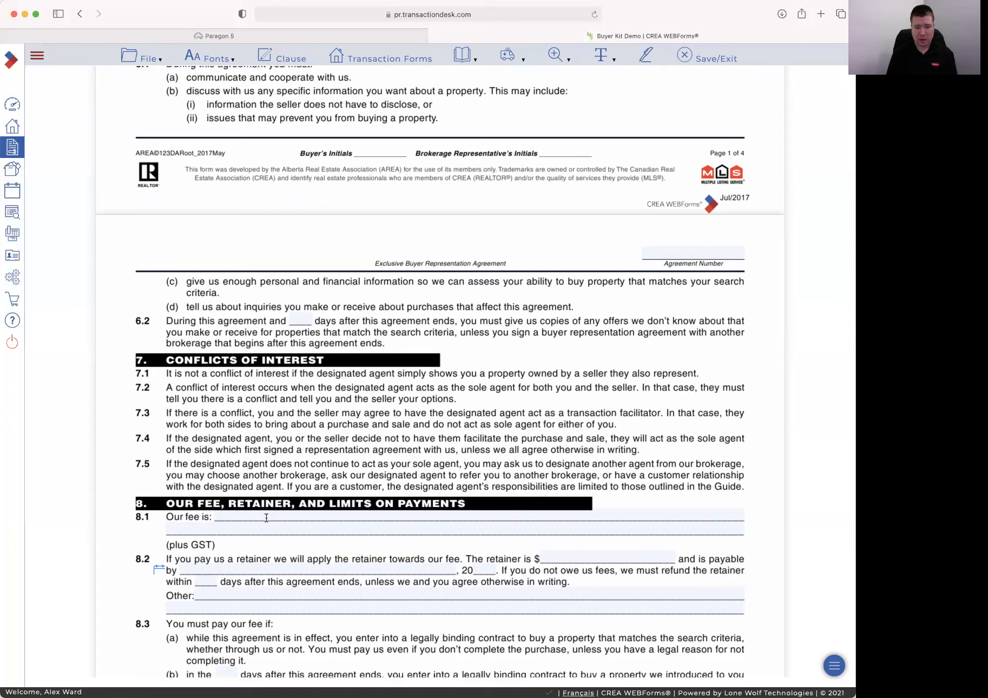
# Enter the 8.1 fee as 3.5% on the first $100,000 and 1.5% on the remainder of the sale price
pyautogui.click(259, 517)
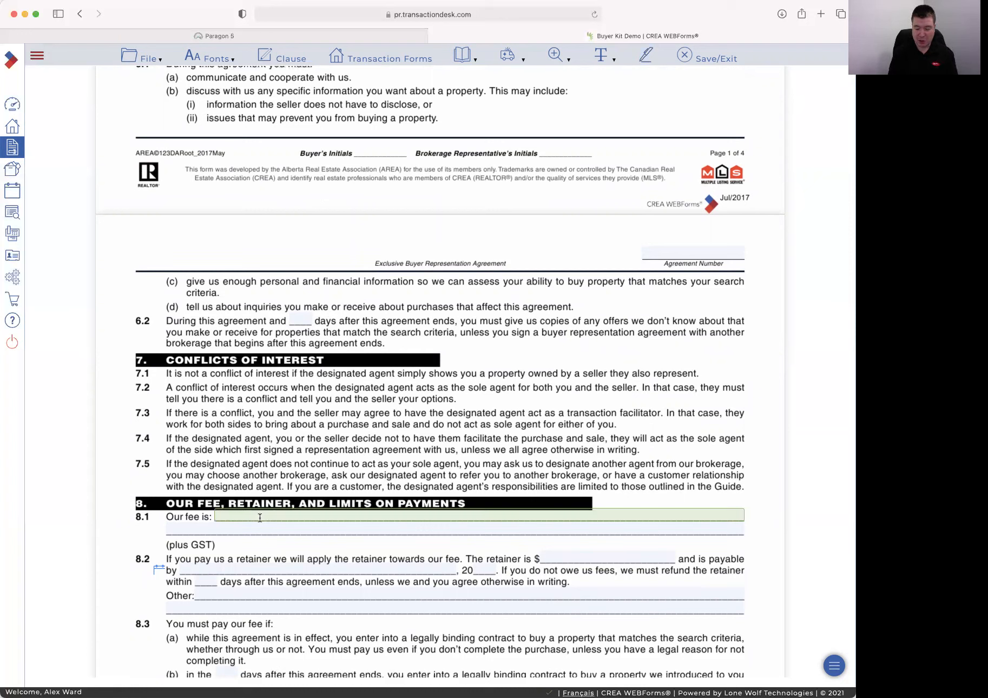
pyautogui.write('3.5')
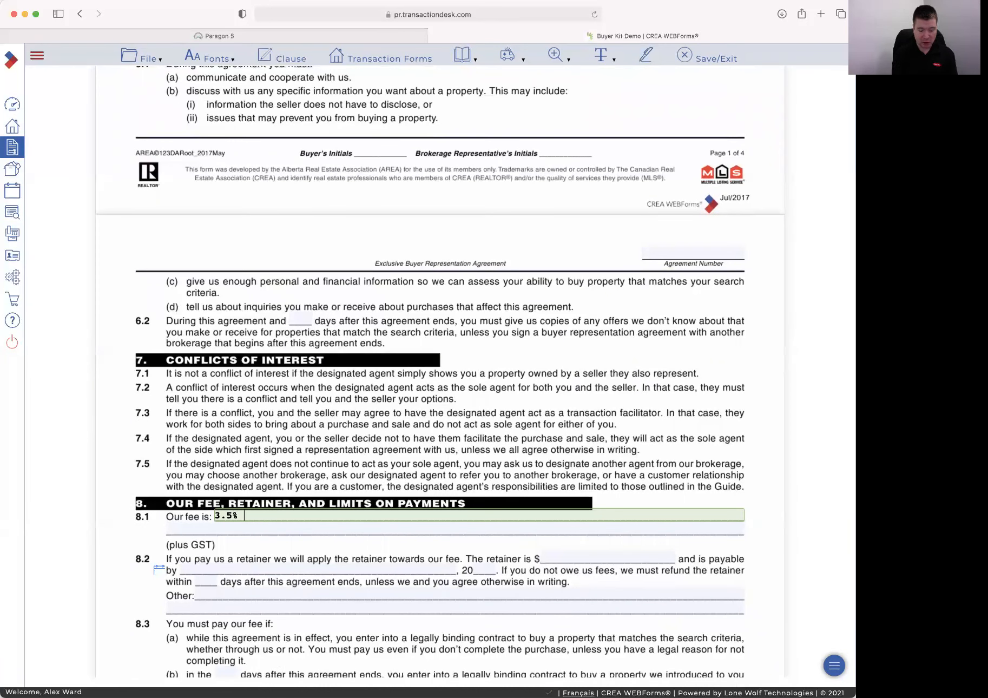
pyautogui.write('% on the 1st $100')
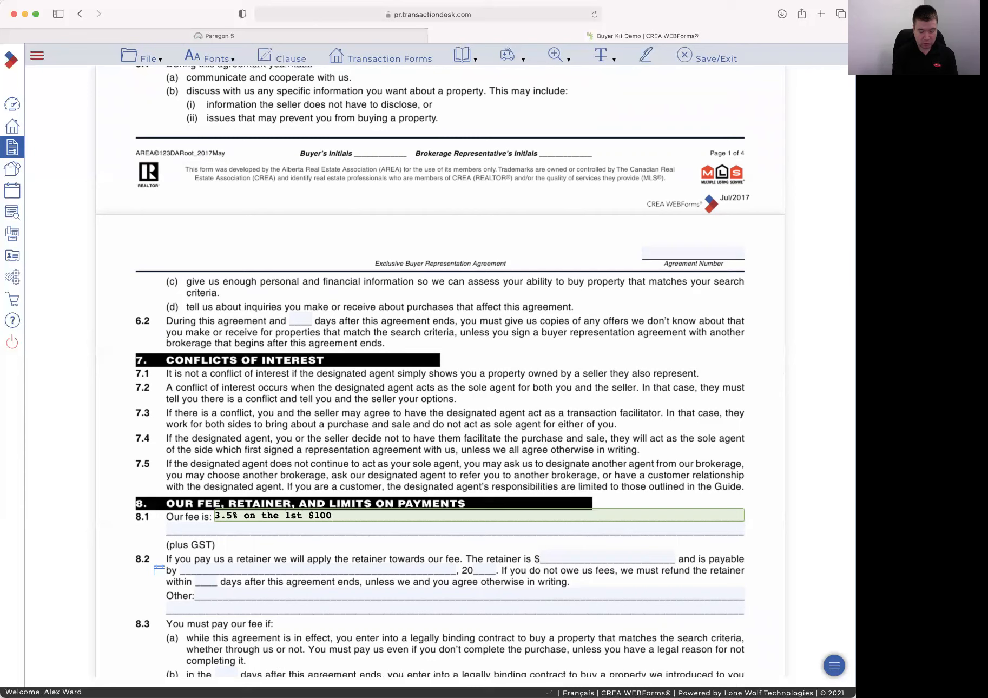
pyautogui.write(',000 and 1.5% on the')
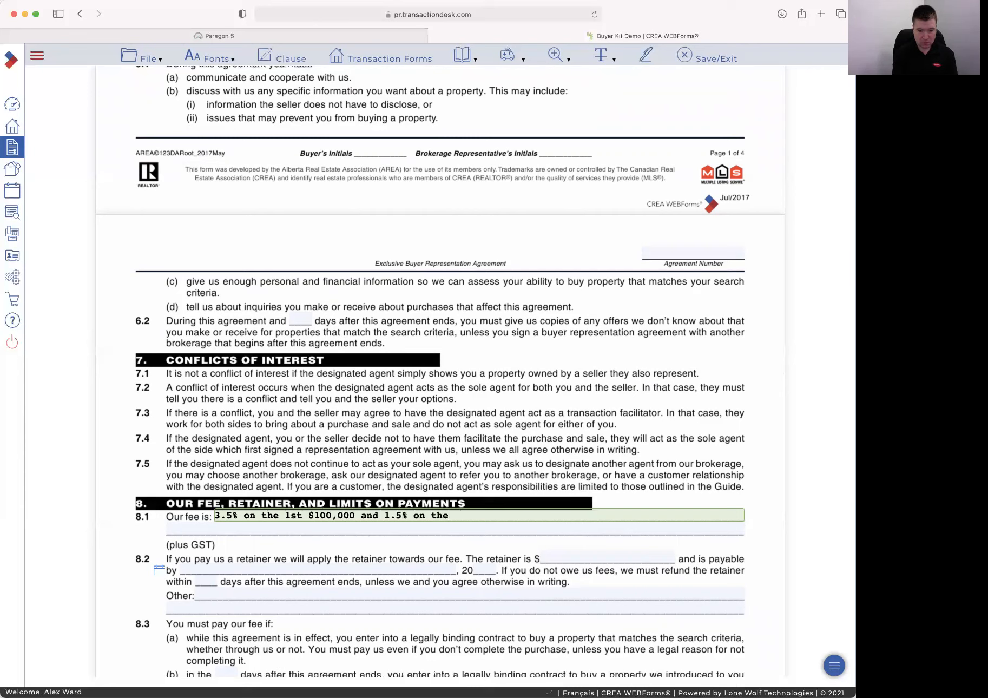
pyautogui.write(' remainder of the sa')
pyautogui.press('BackSpace')
pyautogui.press('BackSpace')
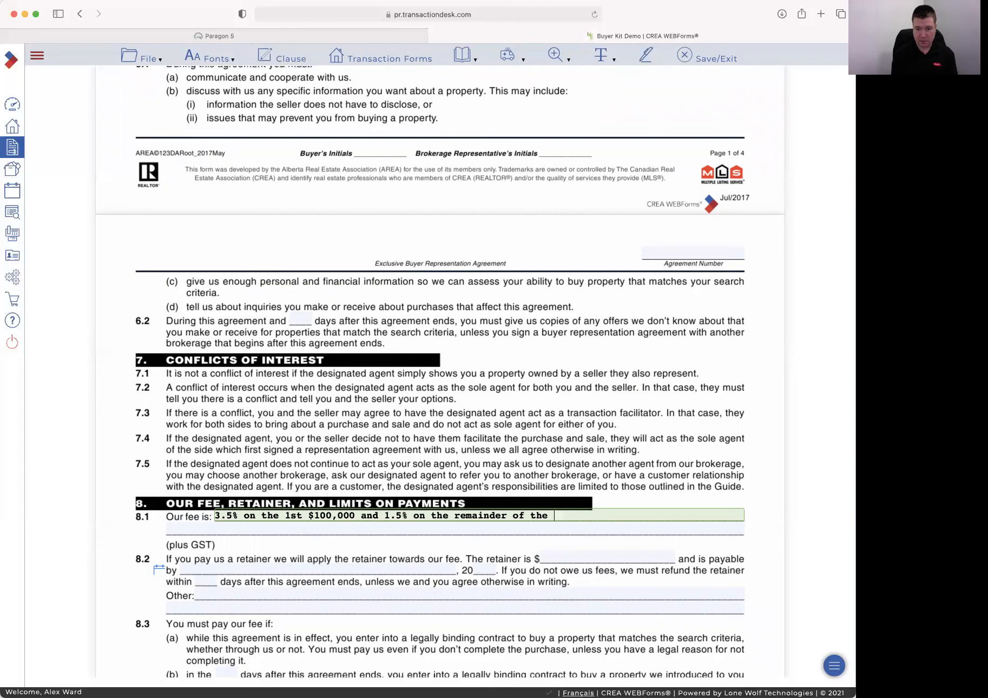
pyautogui.press('Tab')
pyautogui.write('sale price')
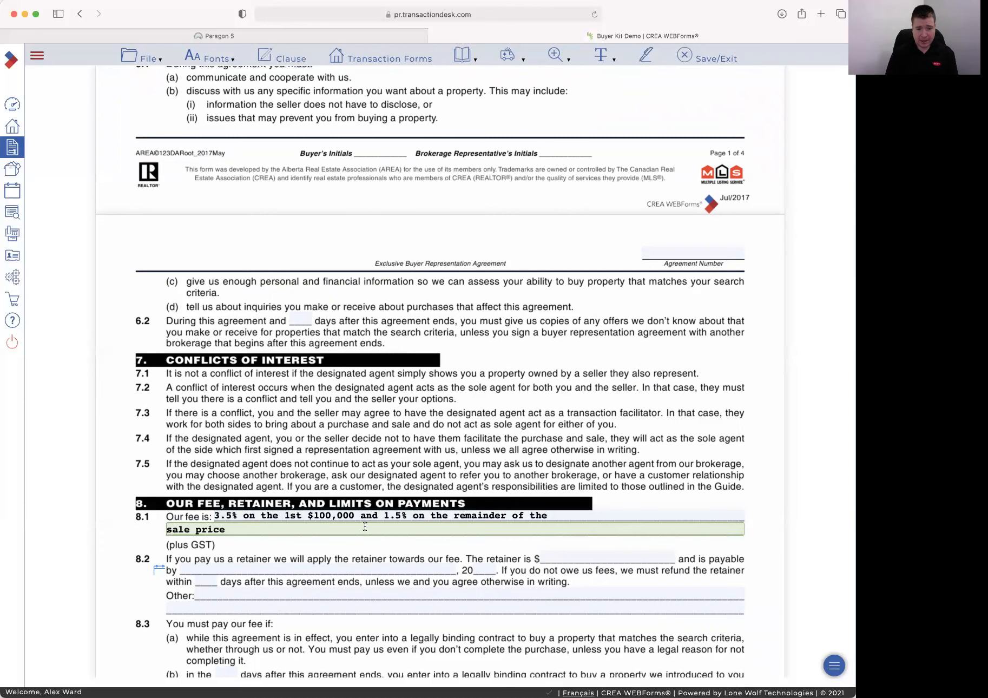
pyautogui.scroll(-5, 221, 440)
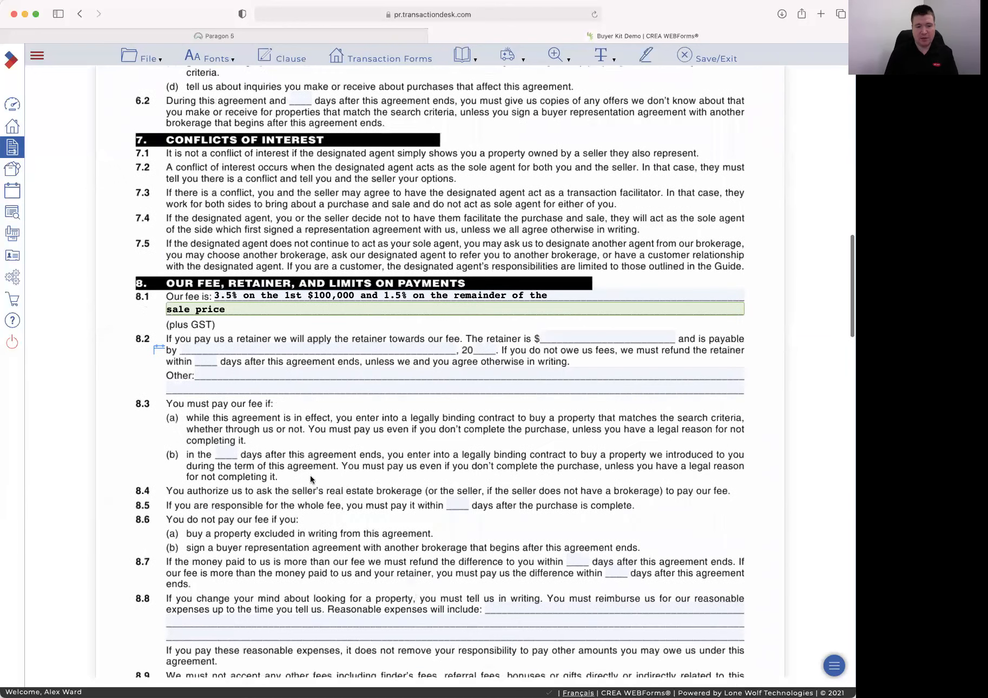
pyautogui.click(226, 439)
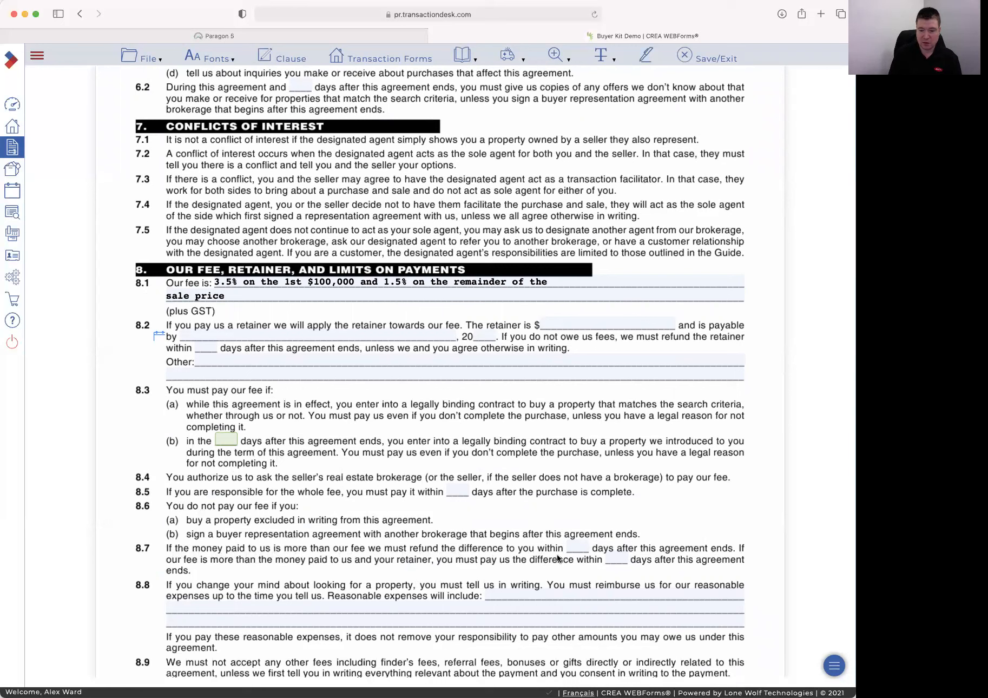
# Enter 30 in both days blanks of clause 8.7
pyautogui.click(577, 547)
pyautogui.write('30')
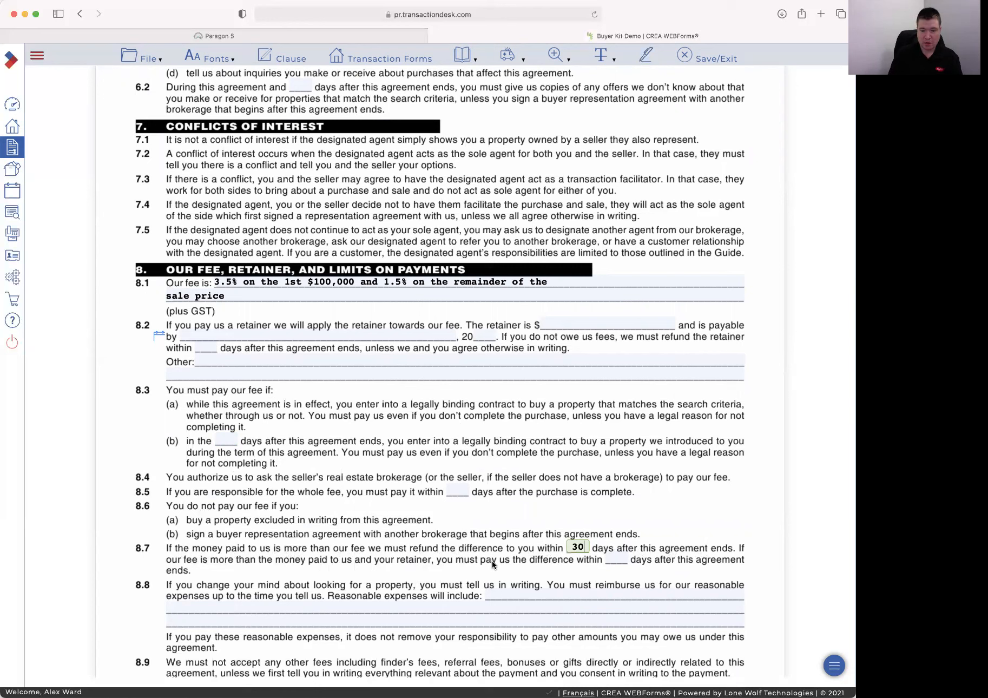
pyautogui.press('Tab')
pyautogui.write('30')
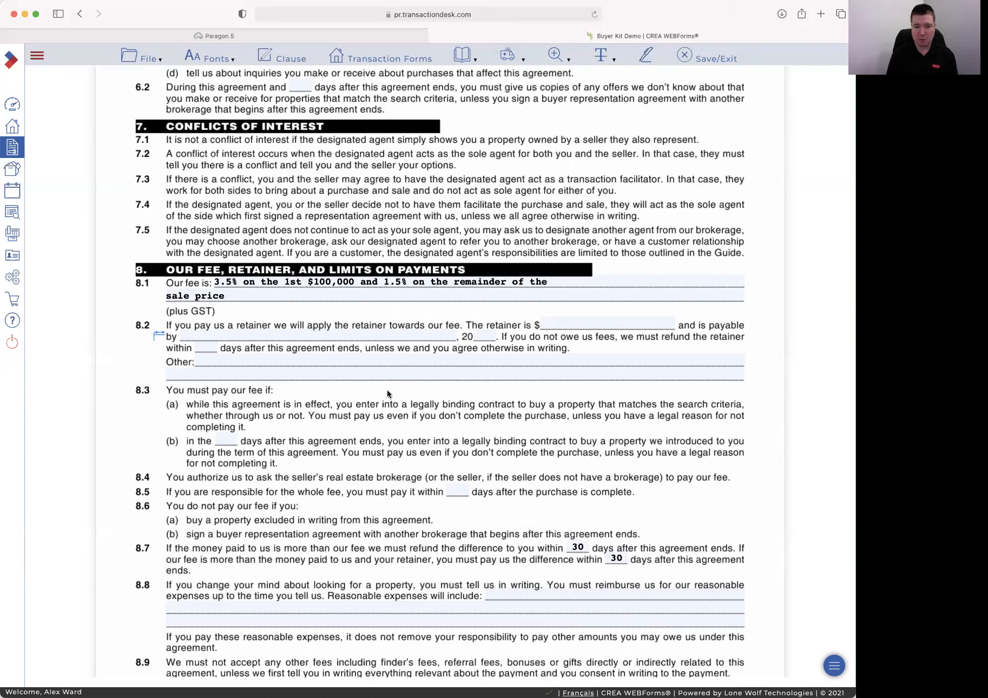
# Replace the 8.1 fee wording with '2% of the sale price'
pyautogui.moveTo(246, 295); pyautogui.dragTo(180, 250)
pyautogui.press('BackSpace')
pyautogui.hotkey('shift', 'Tab')
pyautogui.press('BackSpace')
pyautogui.write('2% ')
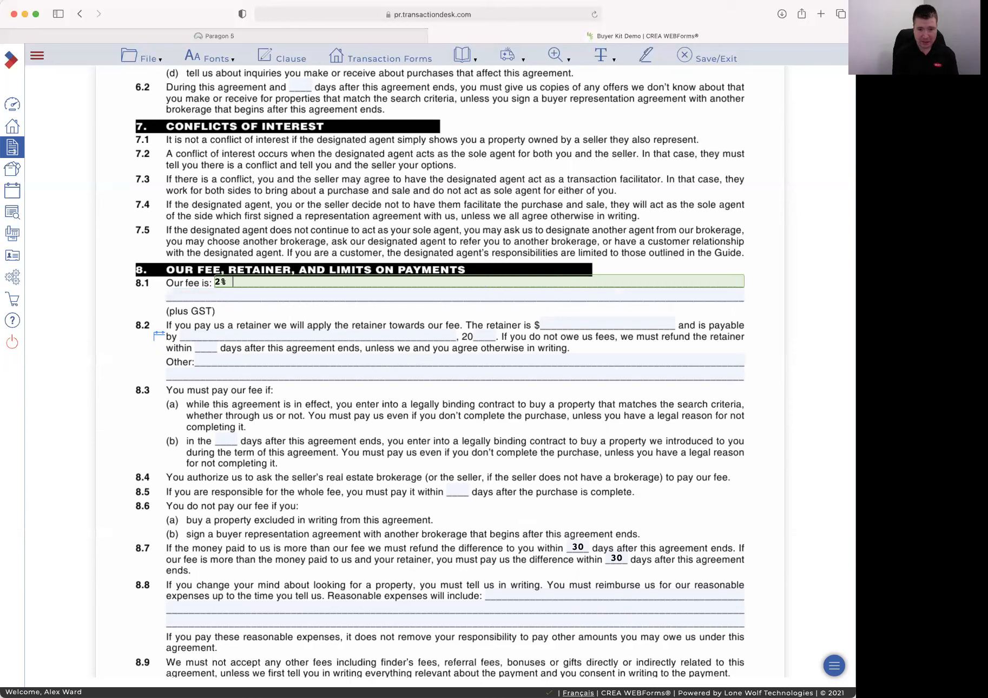
pyautogui.write('of the sale price')
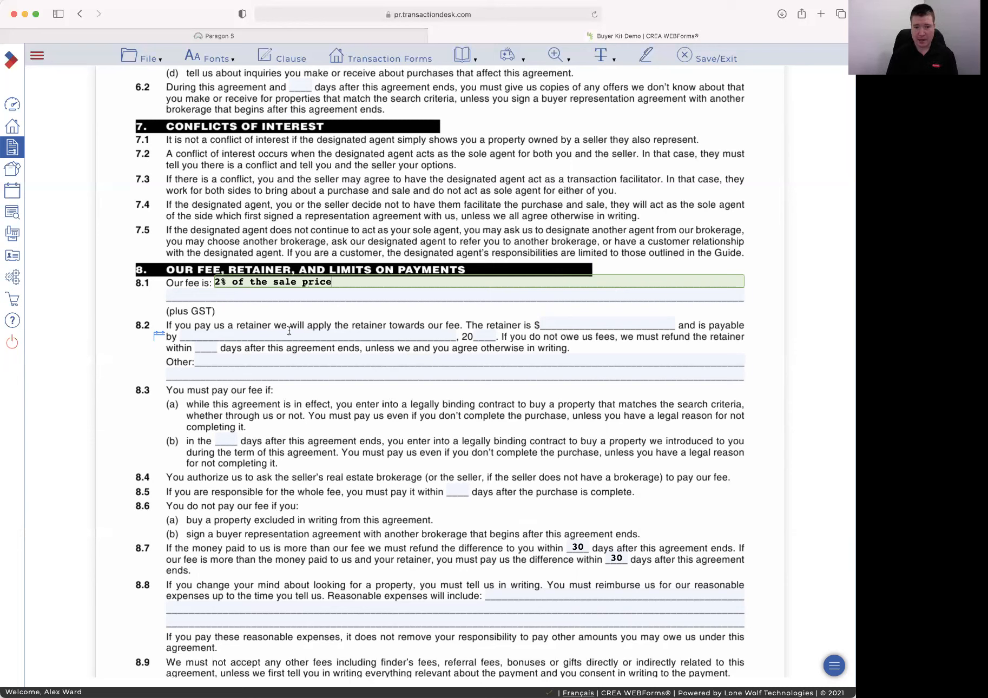
pyautogui.click(318, 318)
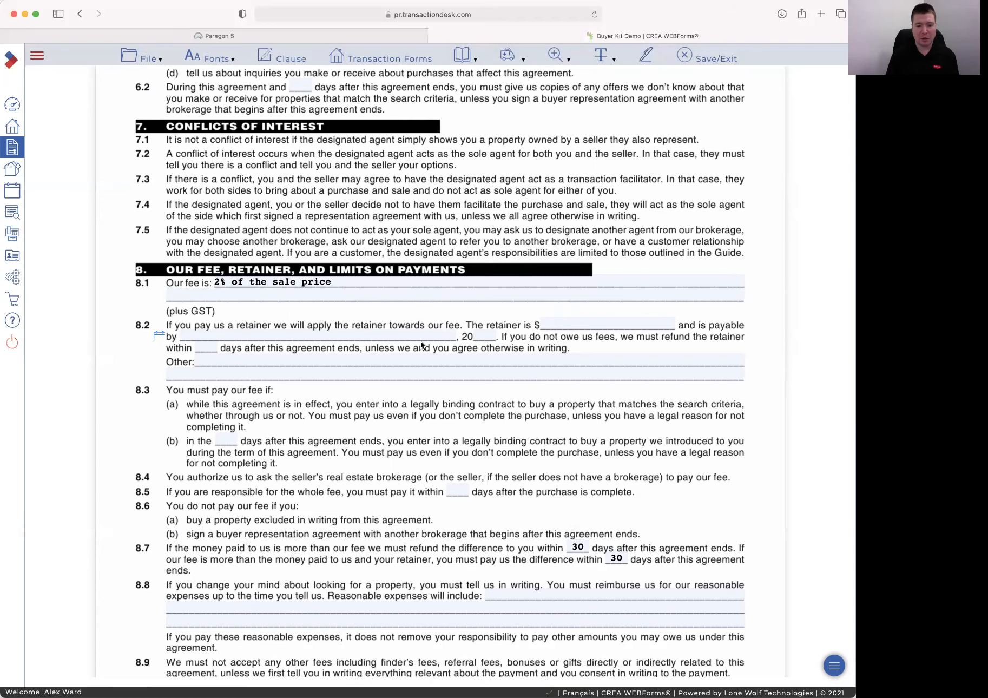
# Fill in the buyer's name under section 16 Contact Information, then save and exit the agreement
pyautogui.scroll(-5, 420, 341)
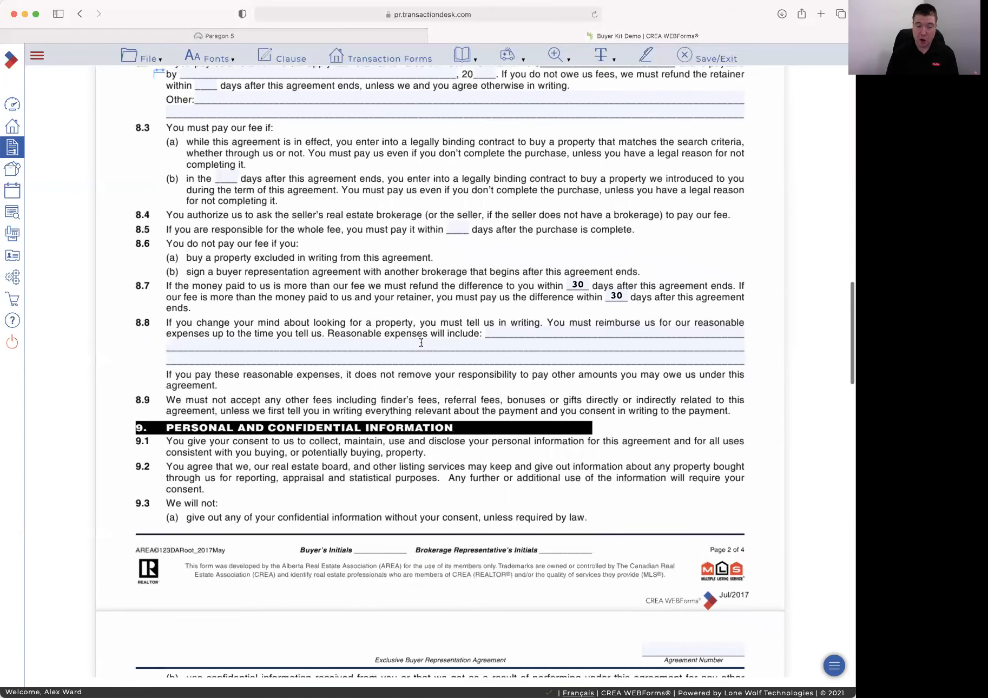
pyautogui.scroll(-10, 421, 342)
pyautogui.scroll(-10, 420, 342)
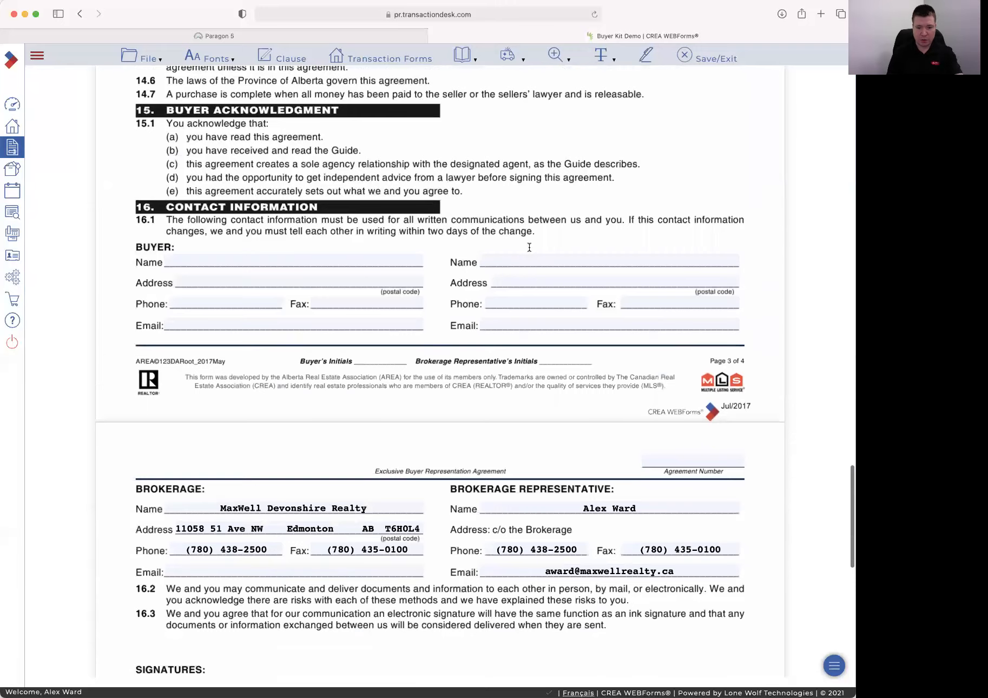
pyautogui.scroll(-1, 529, 247)
pyautogui.click(317, 220)
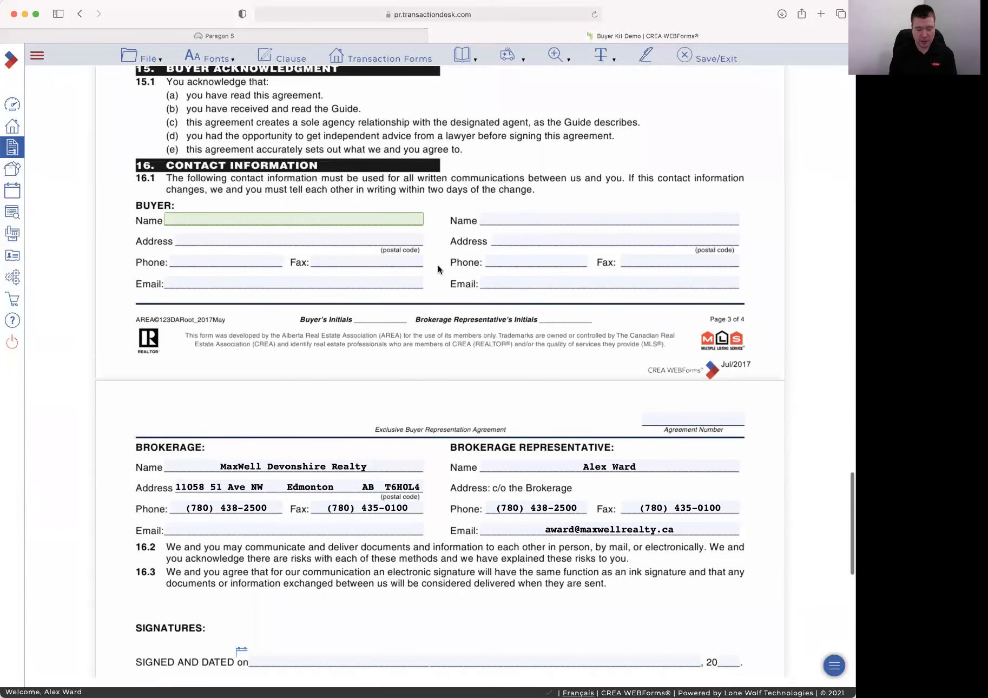
pyautogui.write('Not')
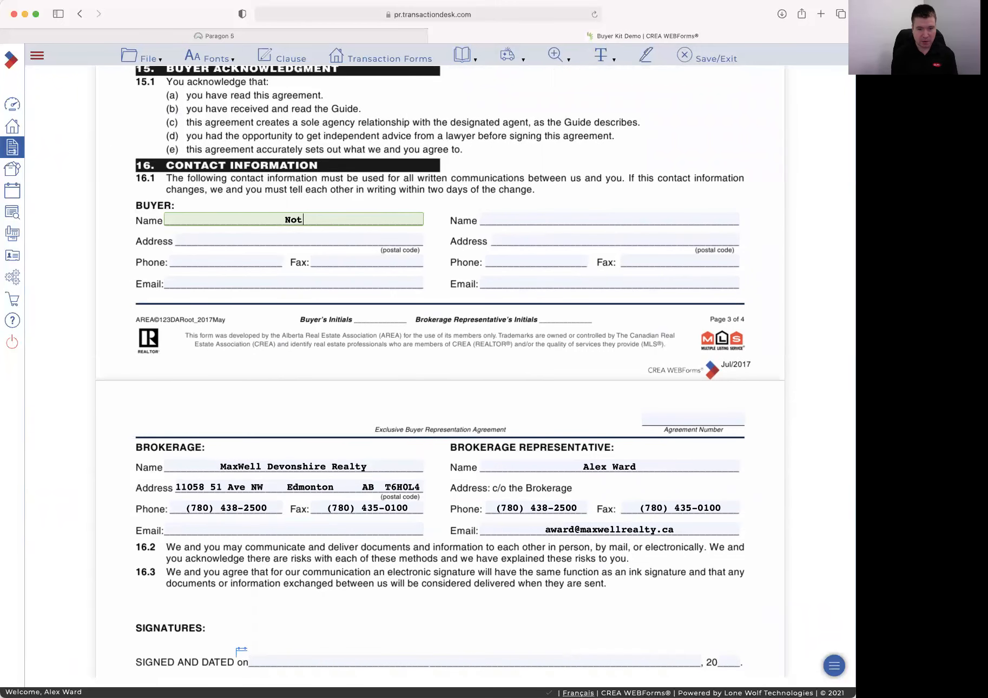
pyautogui.write(' a Real Buyer')
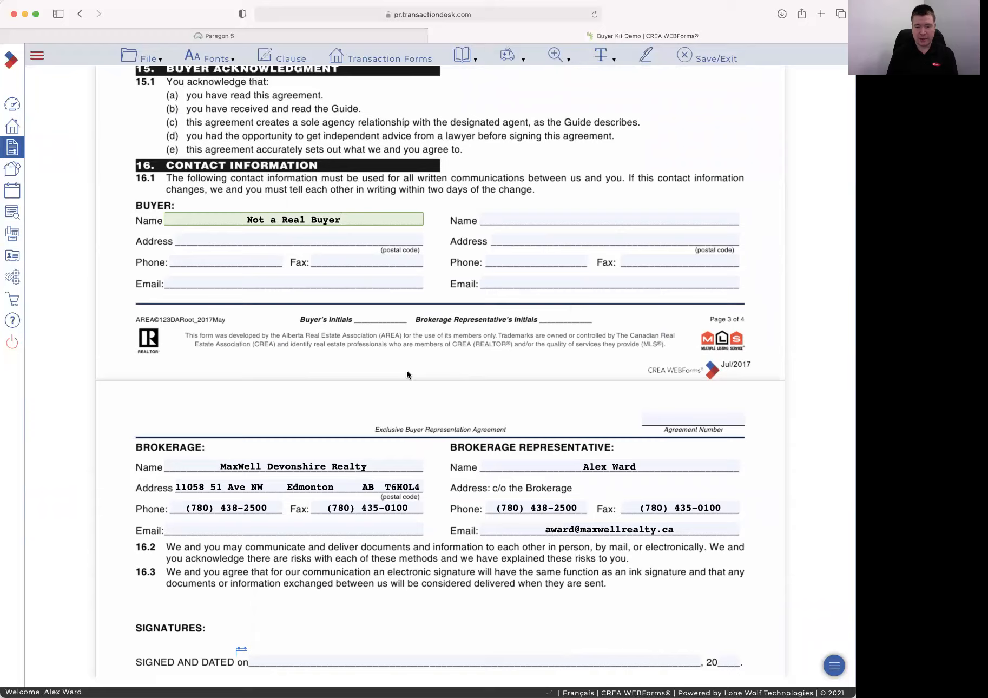
pyautogui.scroll(-3, 411, 367)
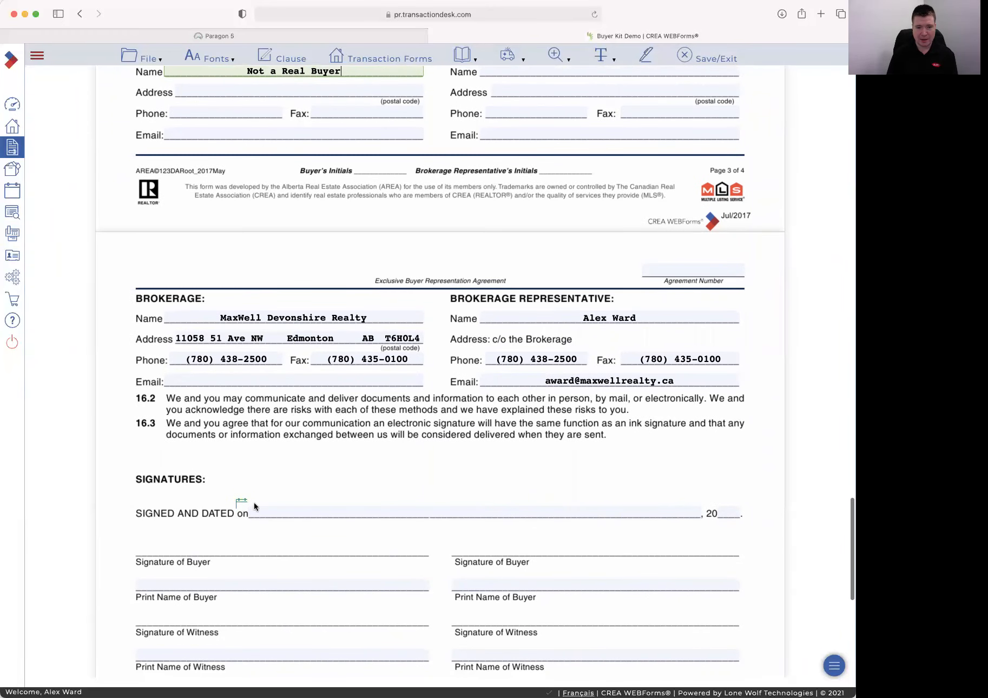
pyautogui.scroll(20, 270, 490)
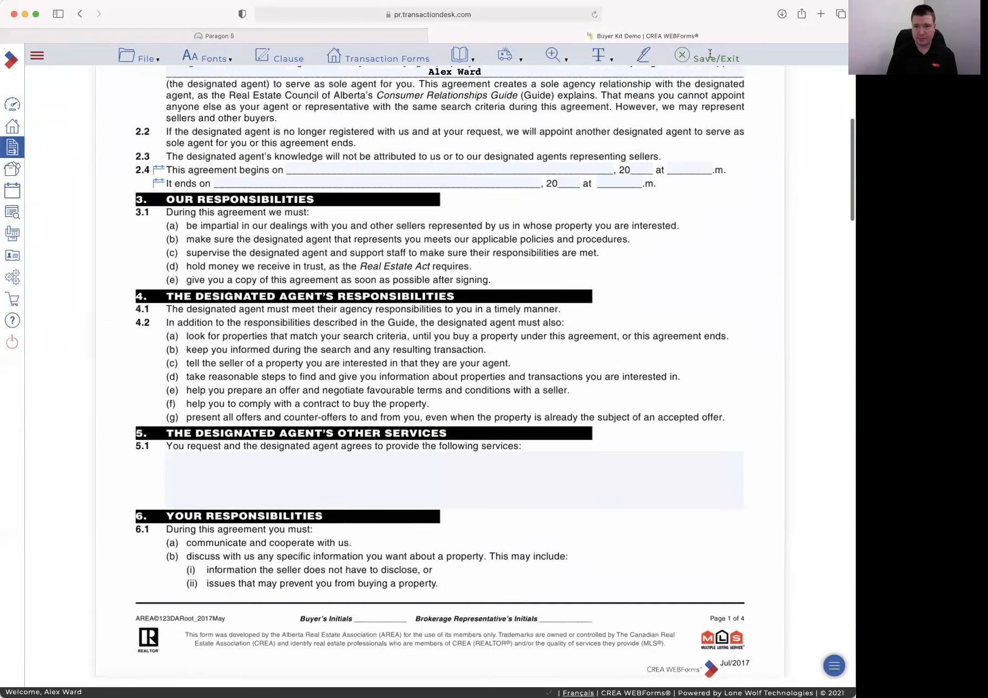
pyautogui.click(710, 54)
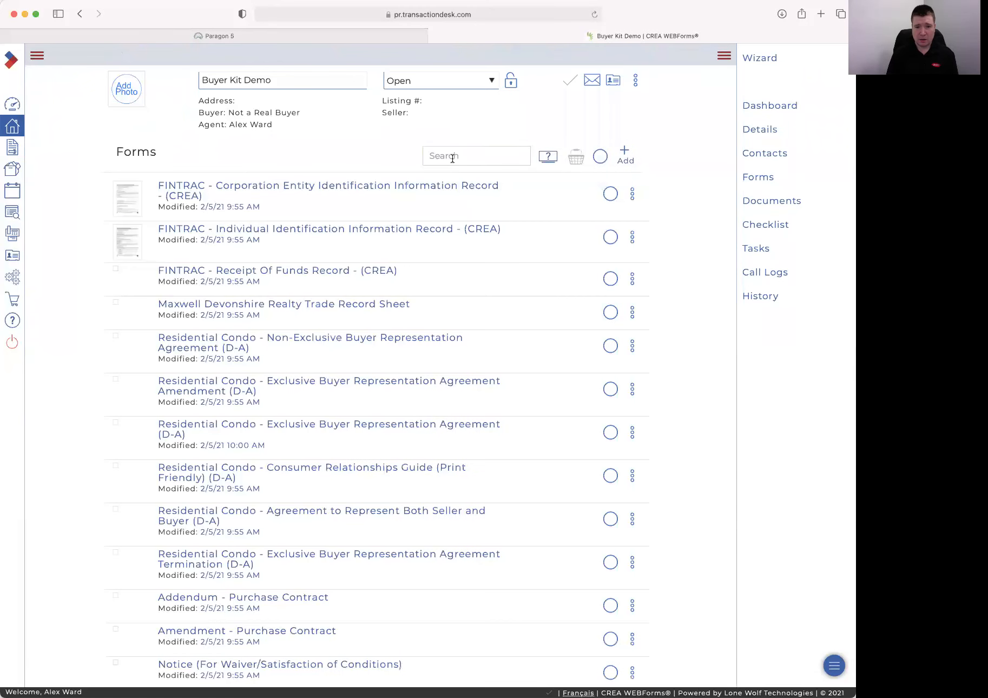
pyautogui.click(453, 156)
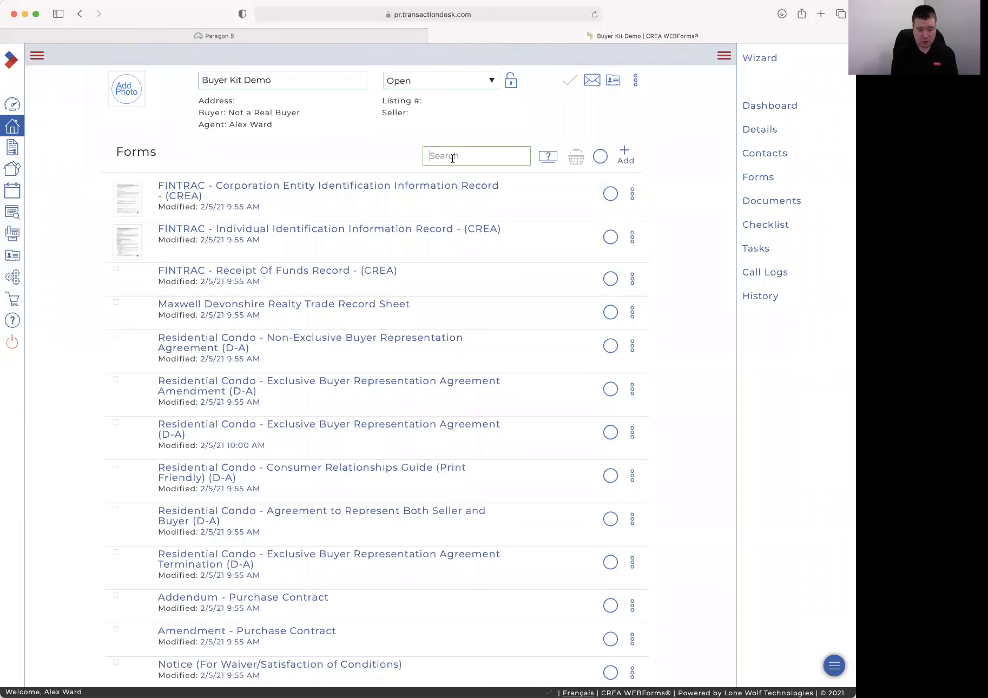
pyautogui.write('Rep')
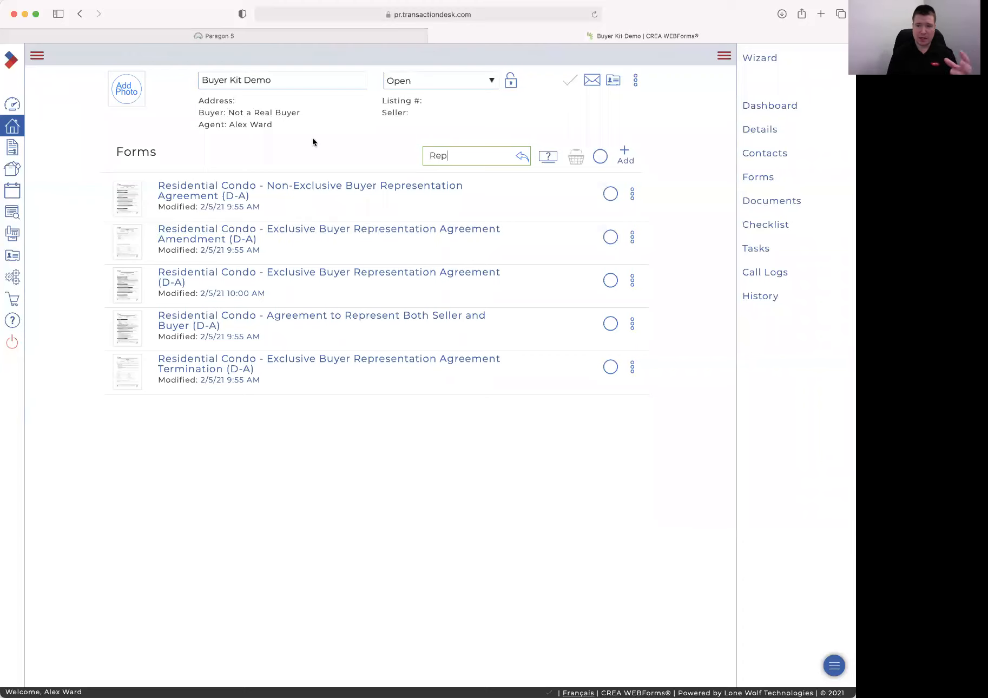
pyautogui.moveTo(465, 154); pyautogui.dragTo(384, 150)
pyautogui.write('C')
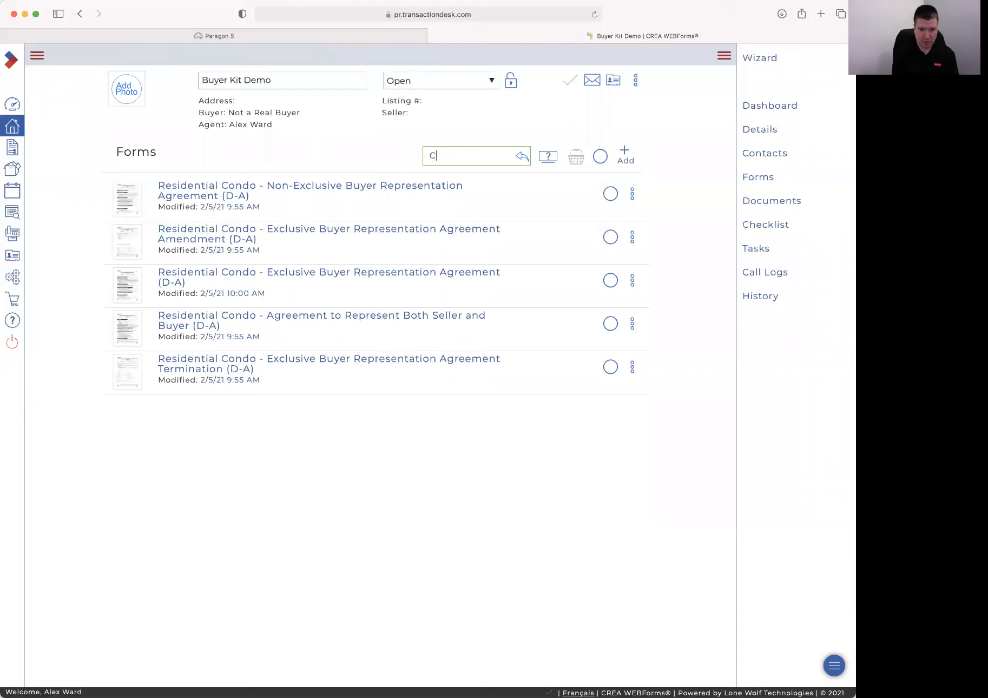
pyautogui.write('oll')
pyautogui.press('BackSpace')
pyautogui.press('BackSpace')
pyautogui.press('BackSpace')
pyautogui.press('BackSpace')
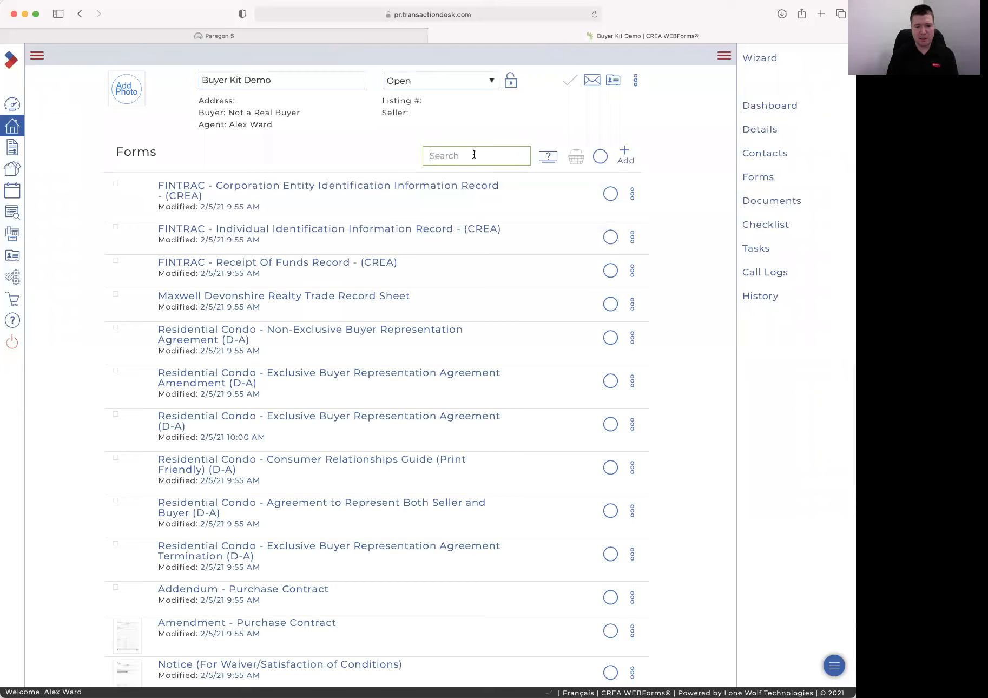
pyautogui.write('Fee')
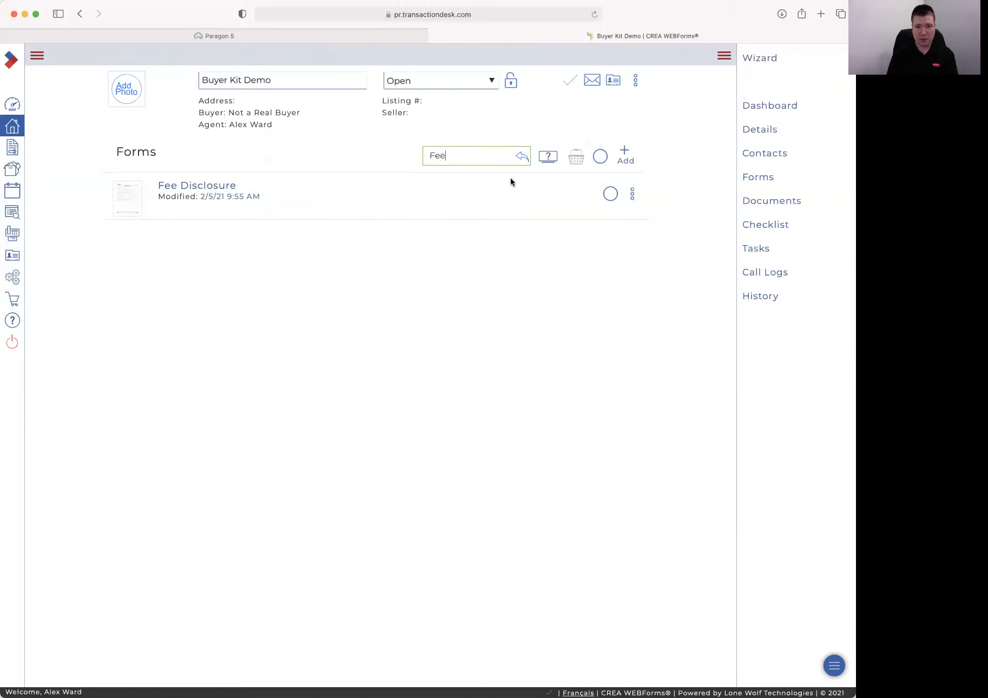
pyautogui.moveTo(452, 156); pyautogui.dragTo(392, 152)
pyautogui.press('BackSpace')
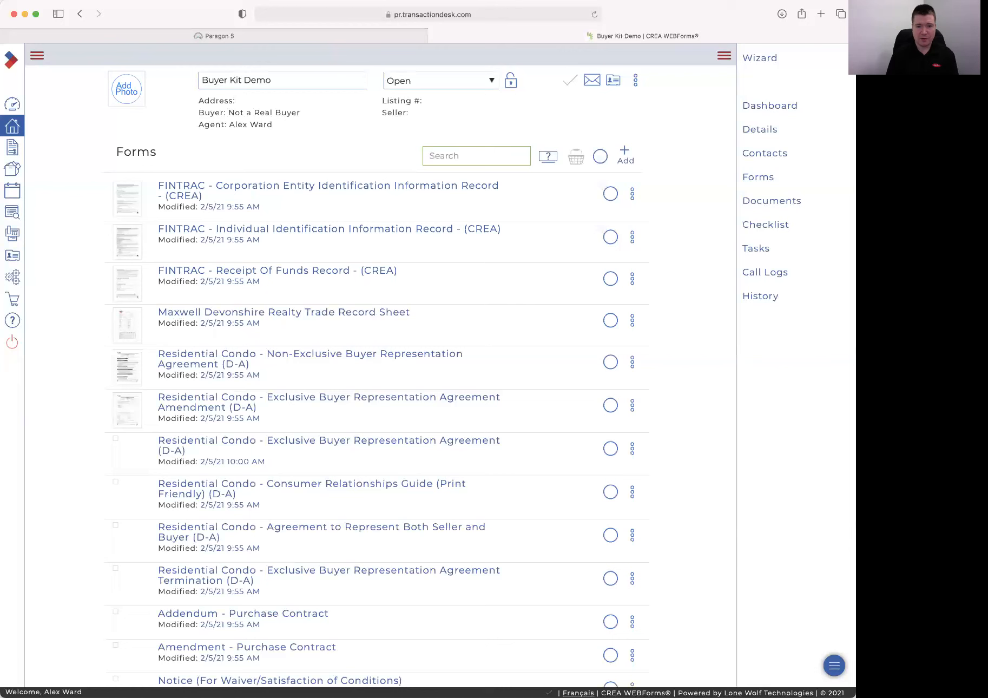
pyautogui.scroll(-5, 414, 382)
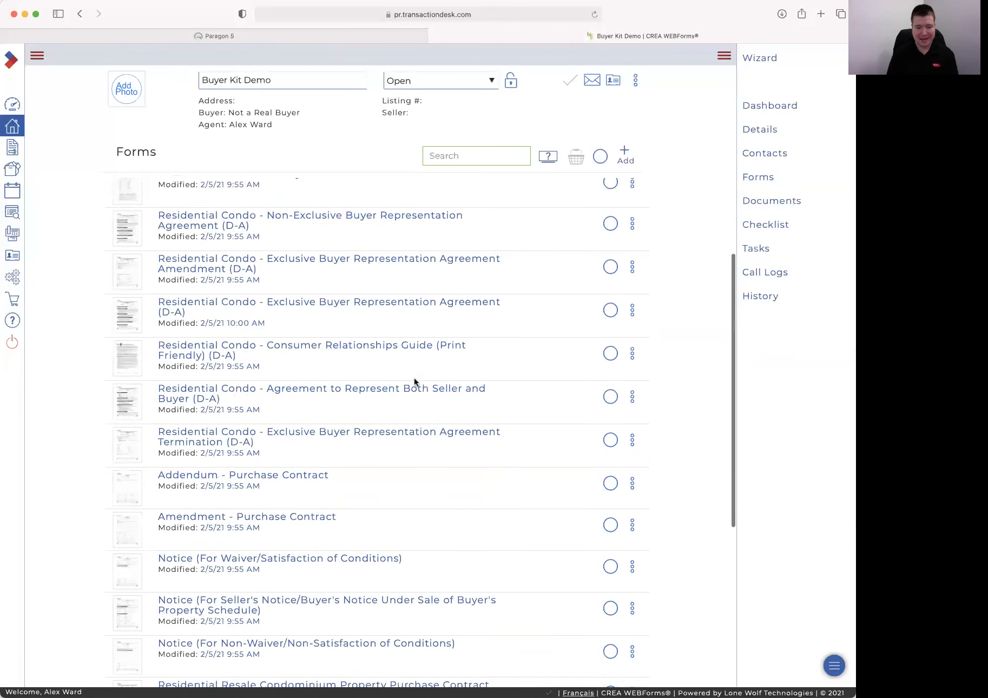
pyautogui.scroll(5, 414, 382)
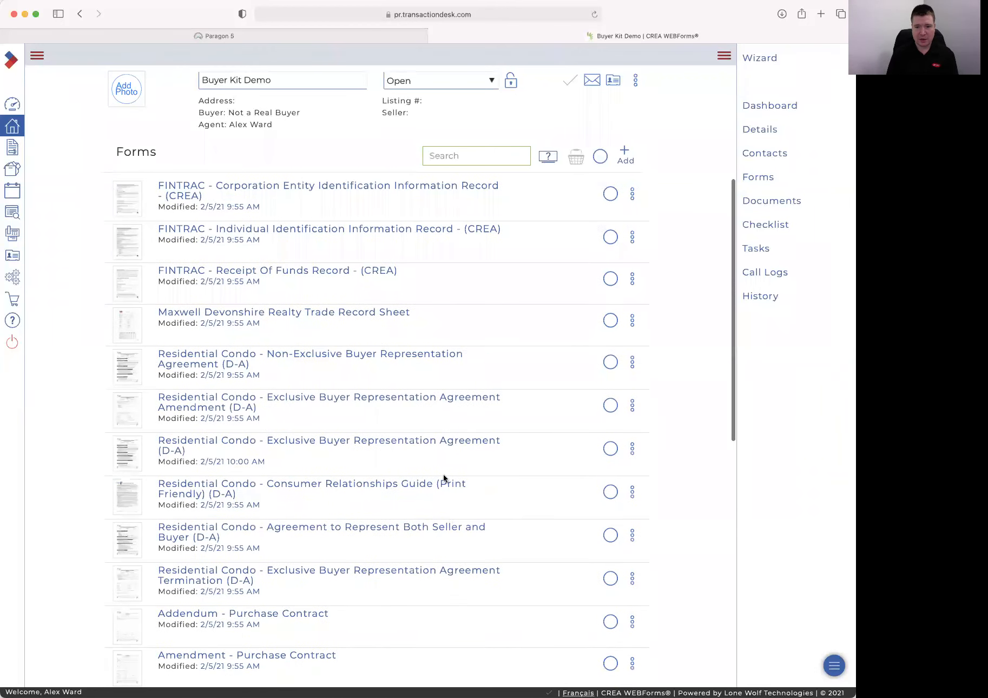
# Save the FINTRAC Receipt Of Funds Record form as a PDF from the basket, then close the basket
pyautogui.click(610, 279)
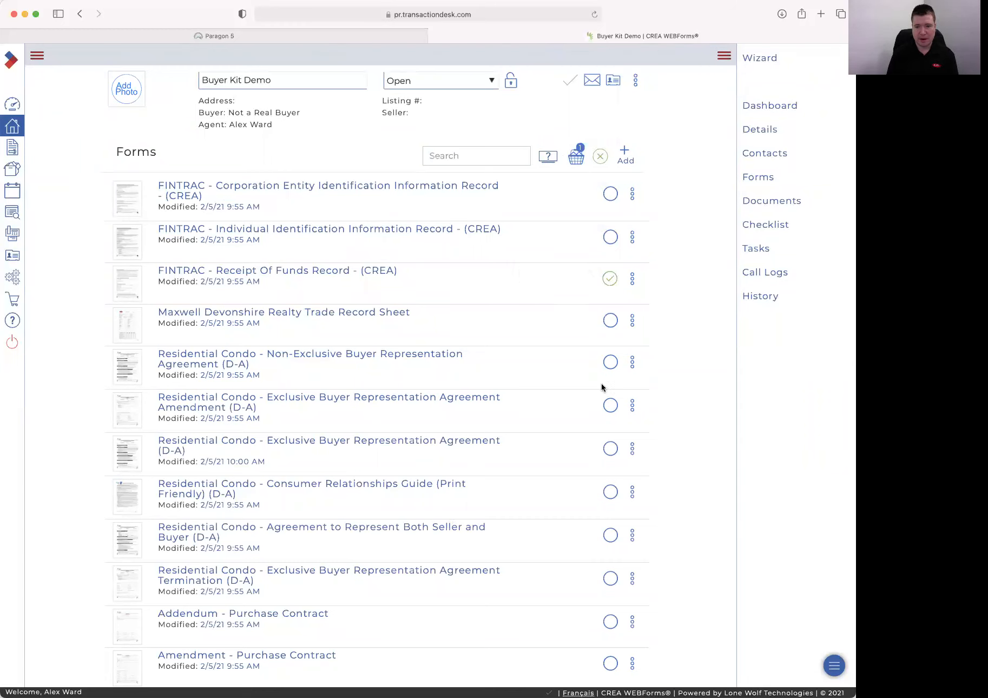
pyautogui.click(576, 158)
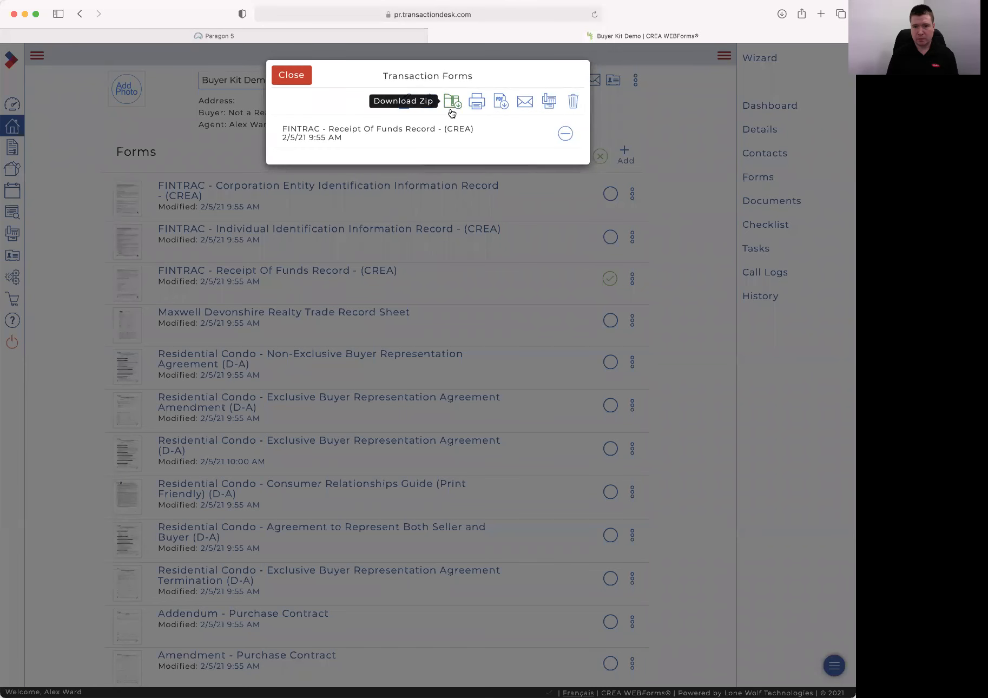
pyautogui.click(500, 102)
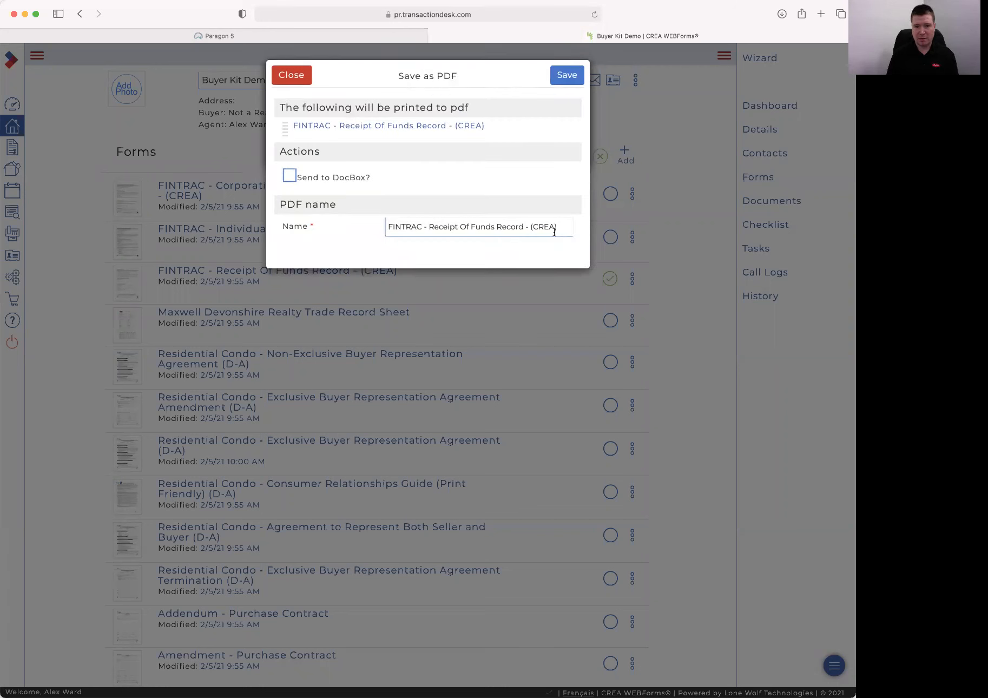
pyautogui.click(576, 83)
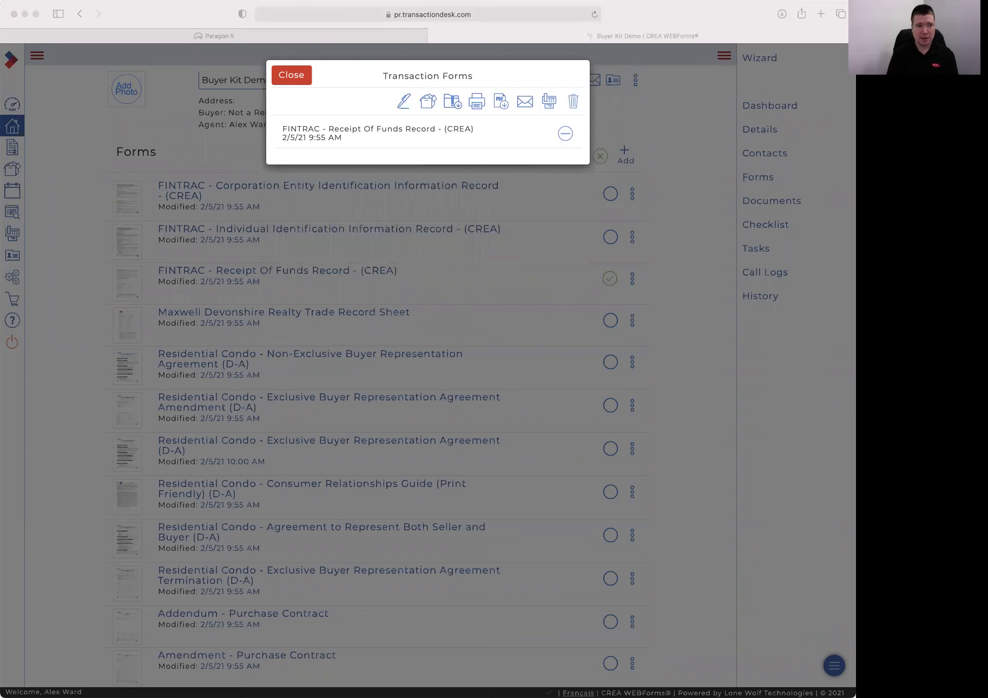
pyautogui.click(100, 341)
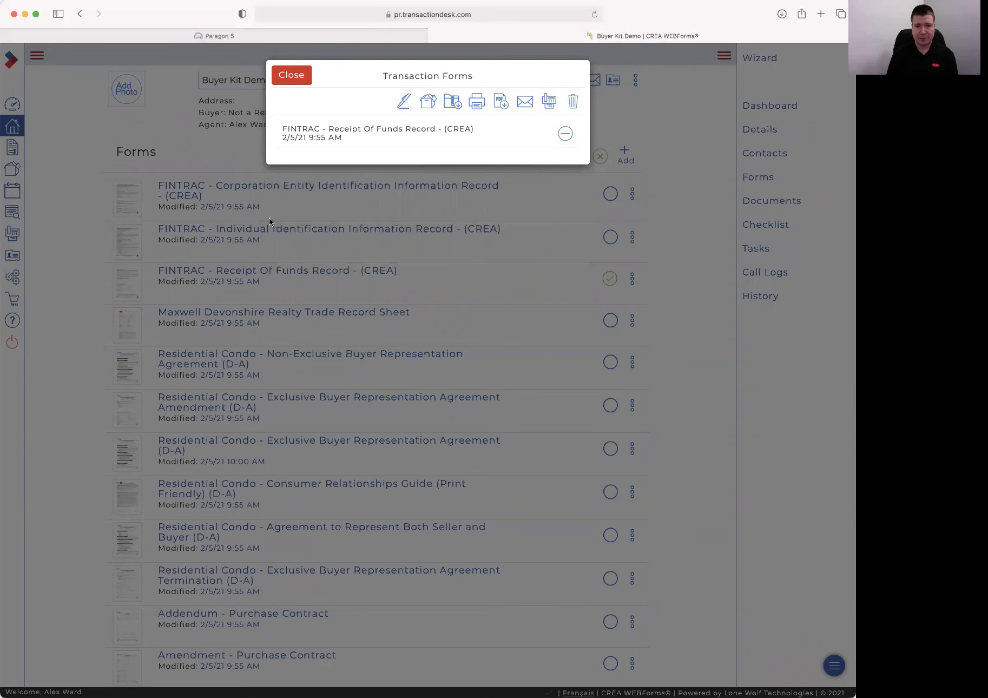
pyautogui.click(291, 76)
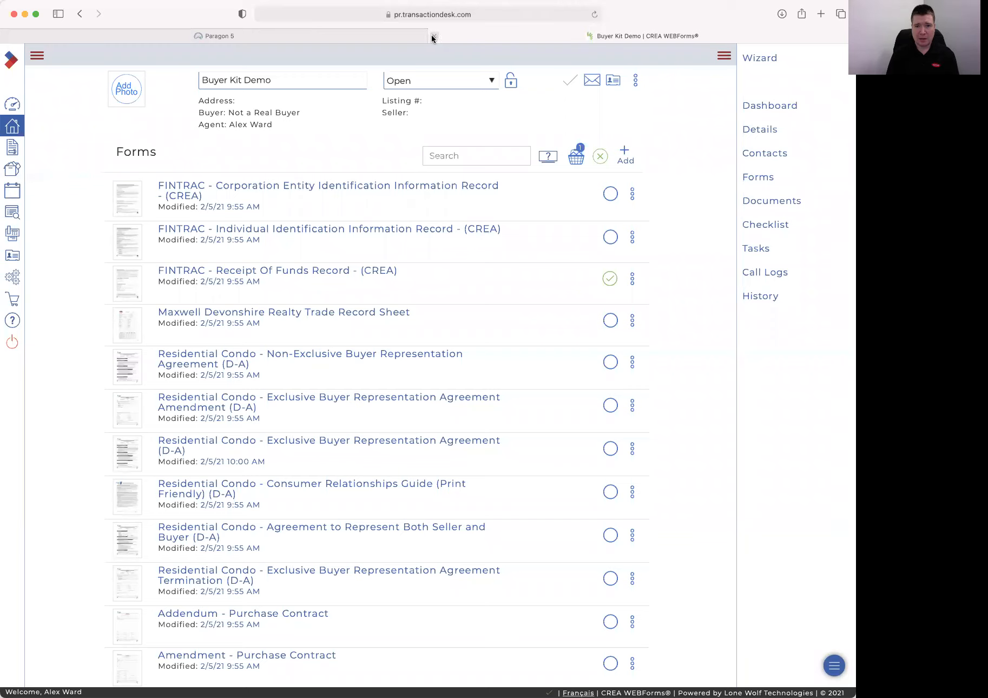
# Delete the Buyer Kit Demo transaction from its actions menu
pyautogui.click(11, 107)
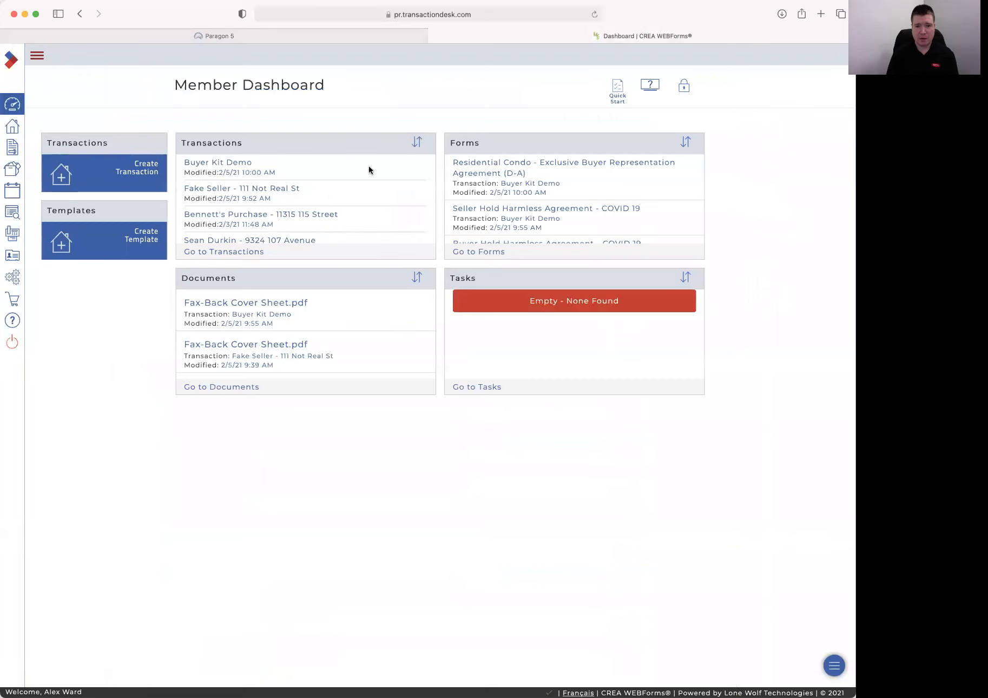
pyautogui.click(241, 166)
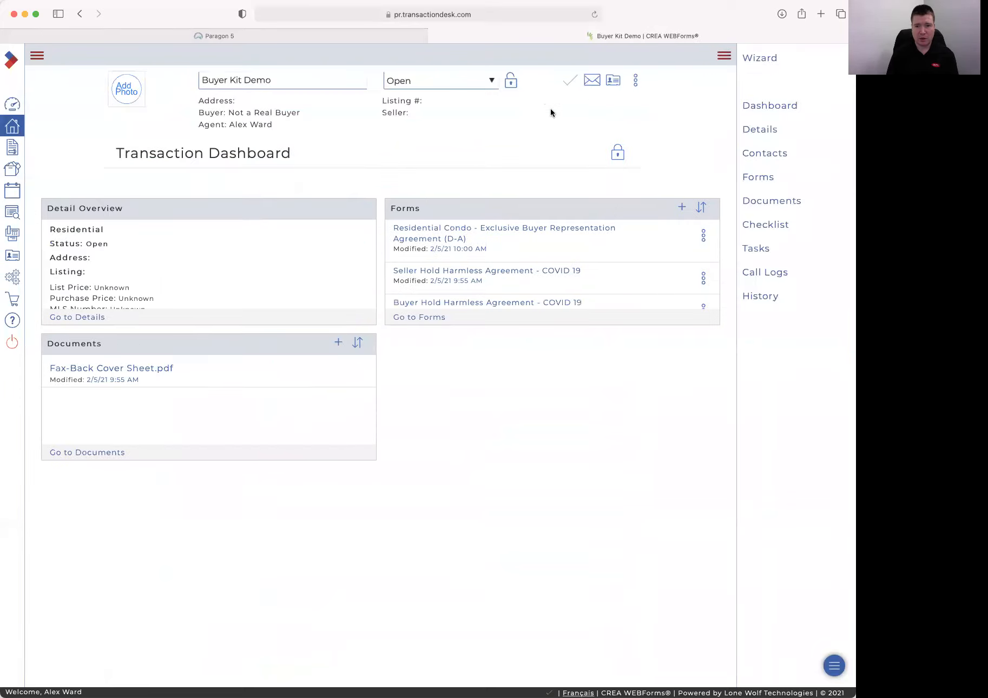
pyautogui.click(636, 80)
pyautogui.click(566, 109)
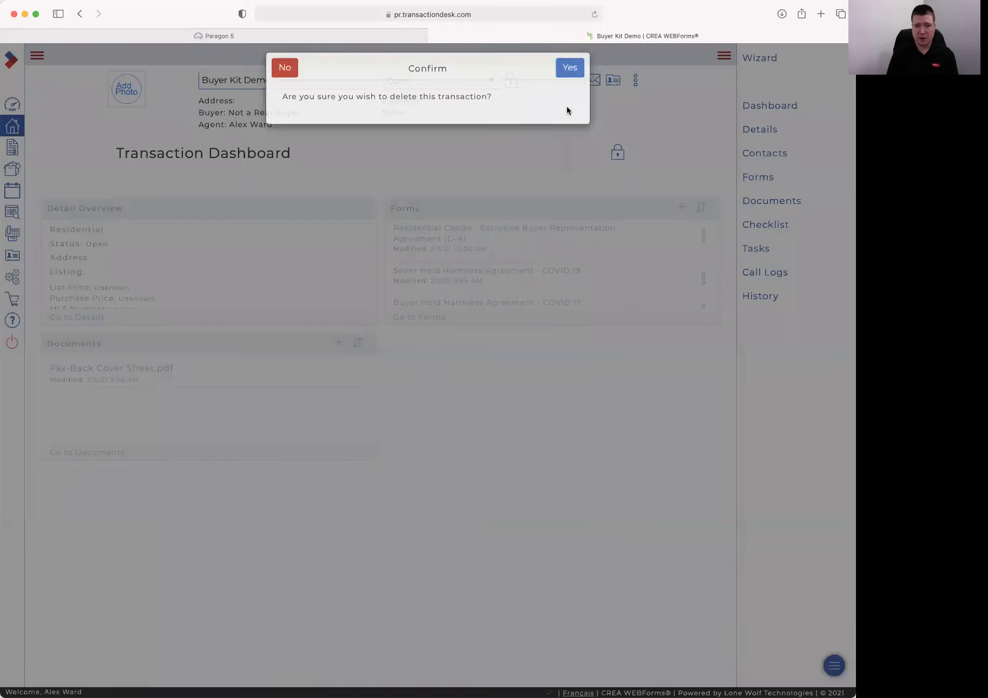
pyautogui.click(569, 70)
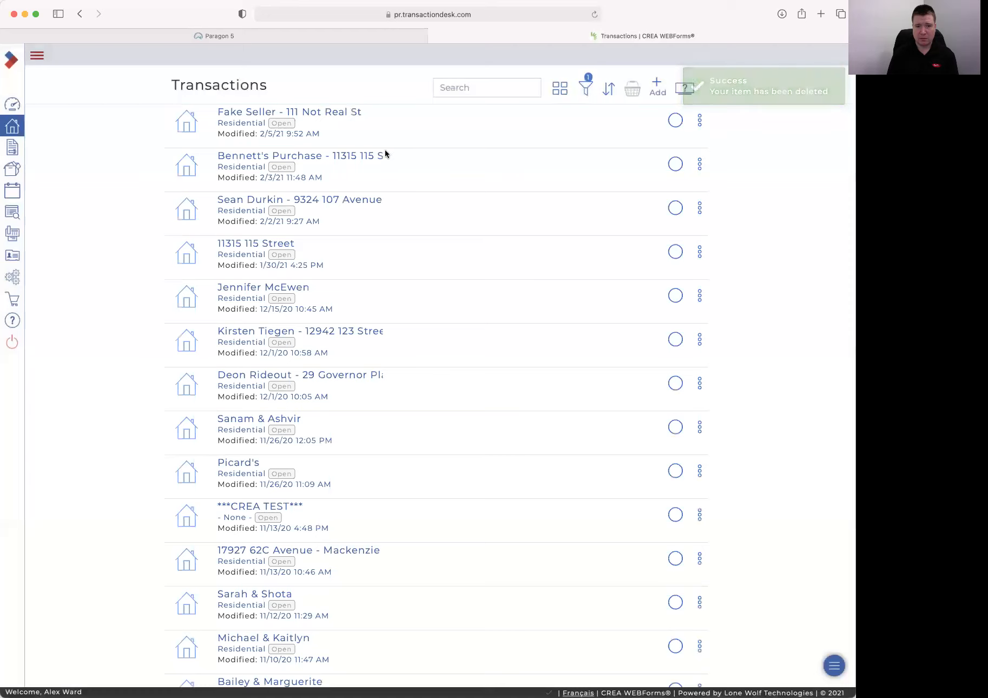
# Delete the Fake Seller transaction through the basket and return to the Member Dashboard
pyautogui.click(674, 144)
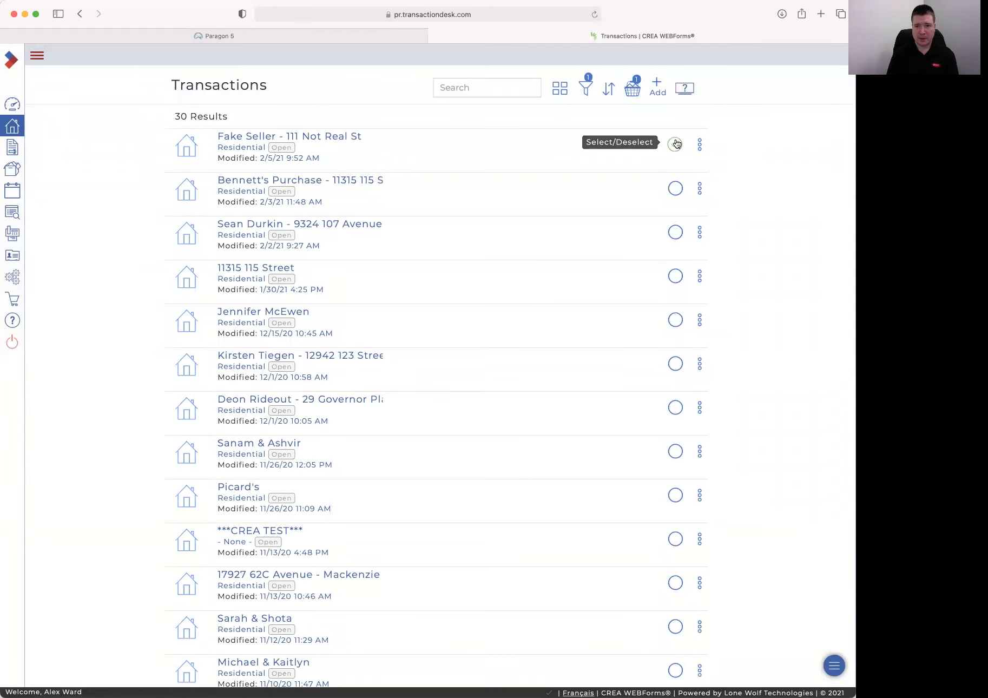
pyautogui.click(631, 89)
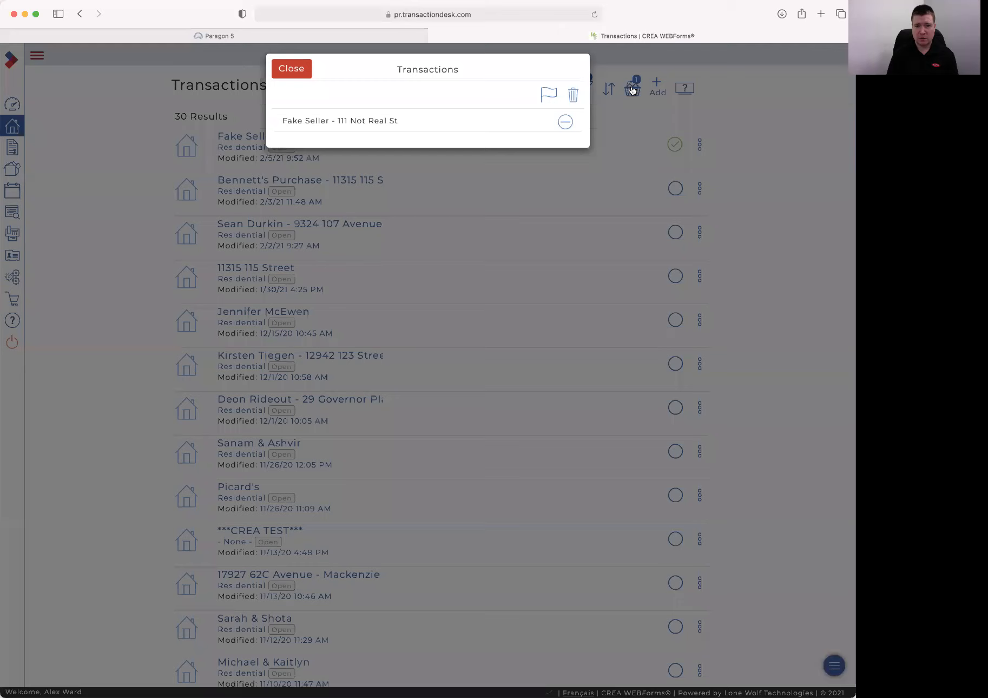
pyautogui.click(573, 101)
pyautogui.click(569, 77)
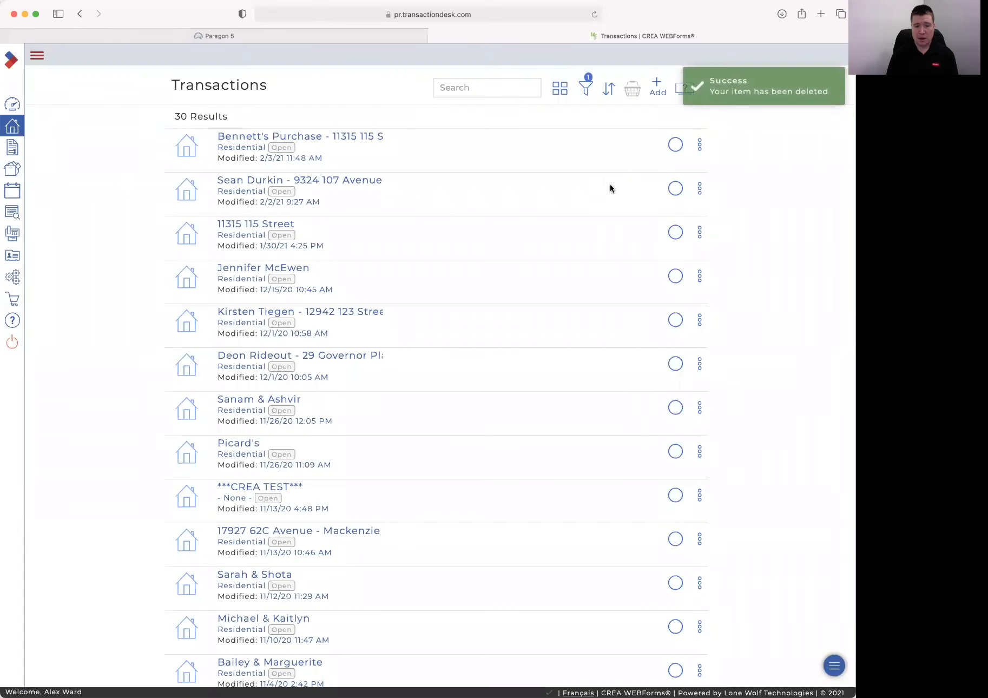
pyautogui.click(13, 104)
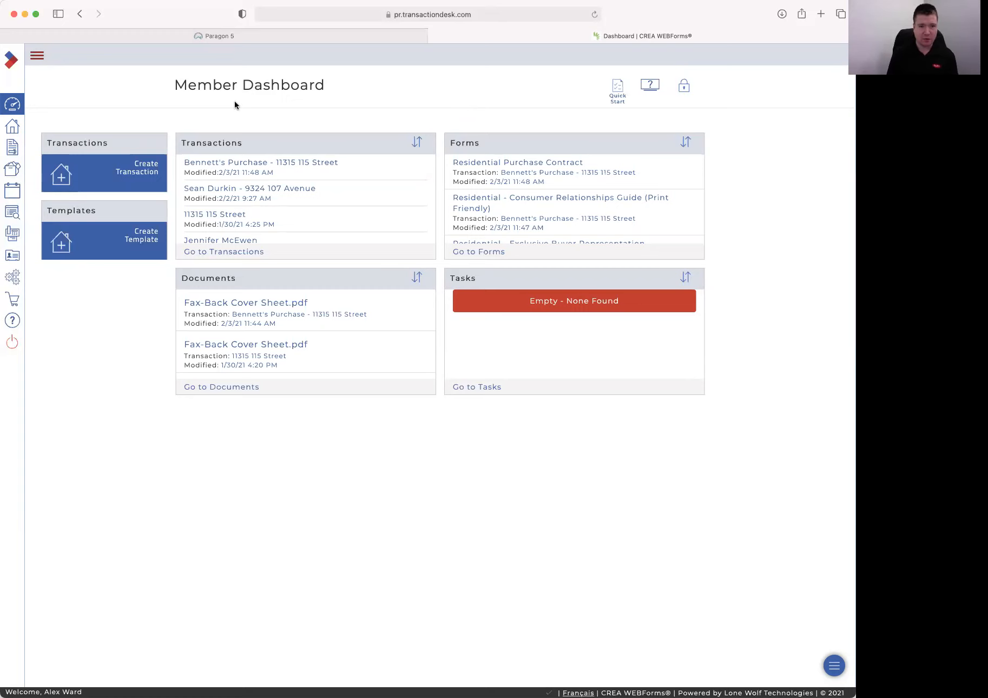
# Browse the MaxWell Devonshire Realty forms folder in the forms library
pyautogui.click(13, 150)
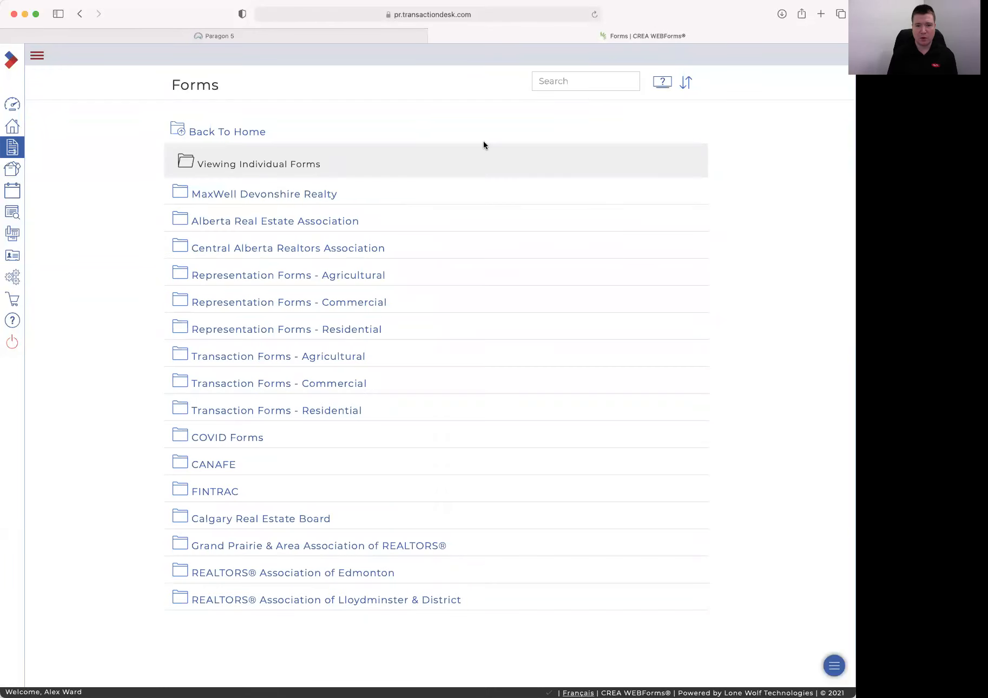
pyautogui.click(281, 195)
pyautogui.scroll(-2, 403, 204)
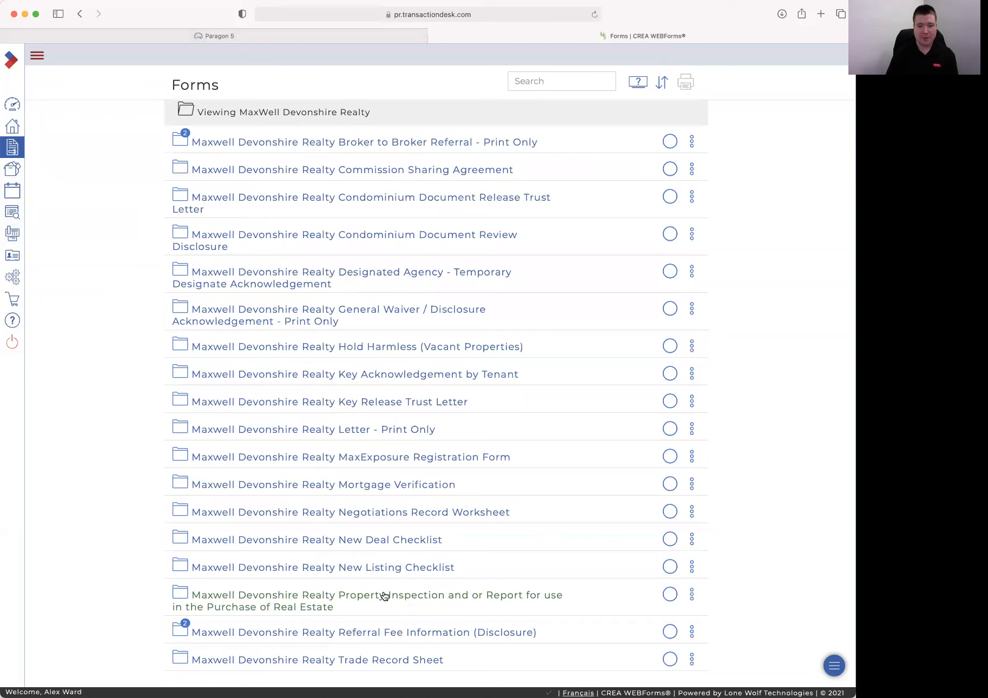
pyautogui.click(692, 458)
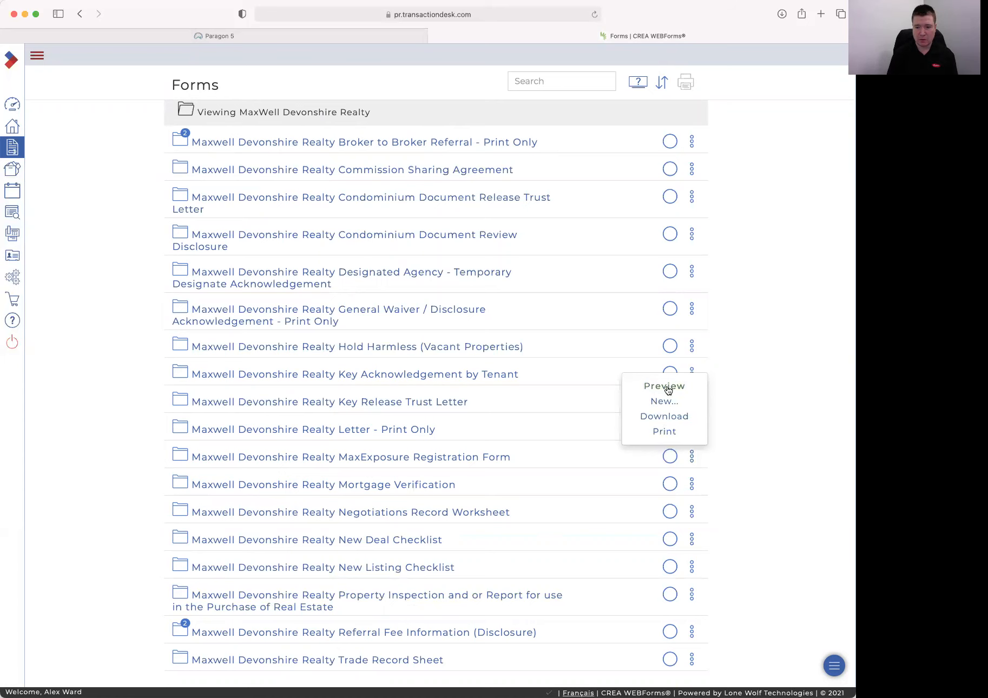
pyautogui.click(754, 414)
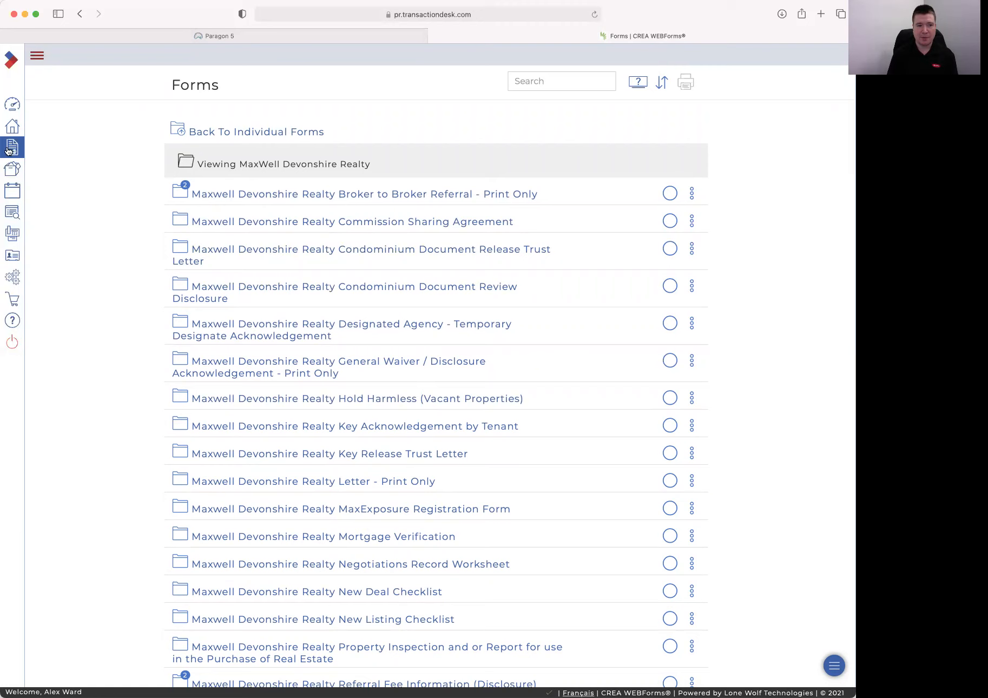
pyautogui.click(208, 132)
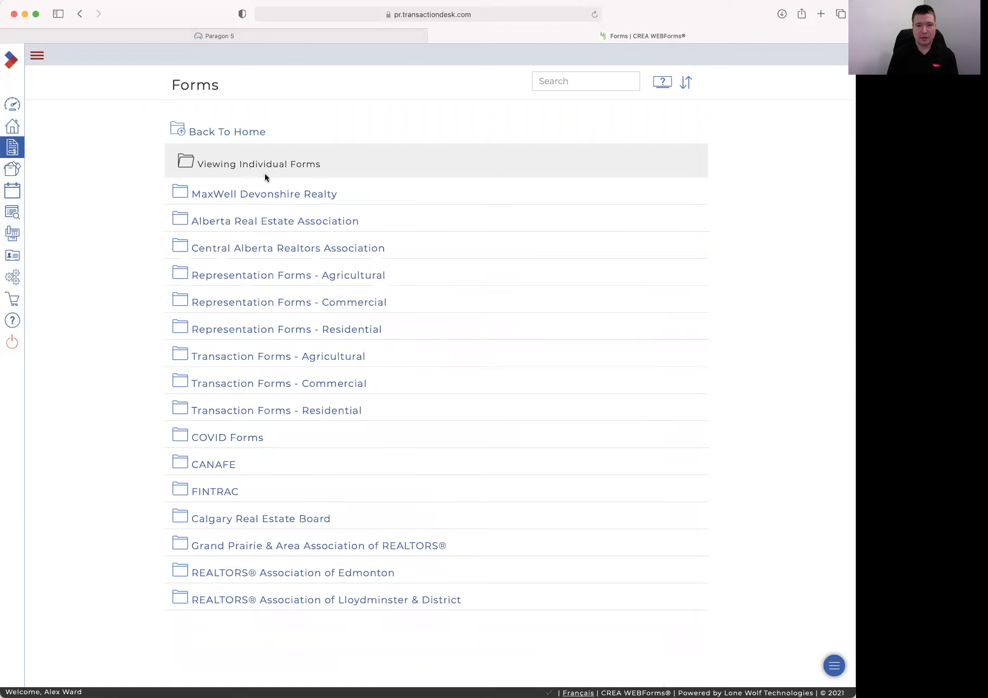
# Search the library for Fee Agreement and start a new Seller Customer Status fee agreement form
pyautogui.click(559, 81)
pyautogui.write('Fee')
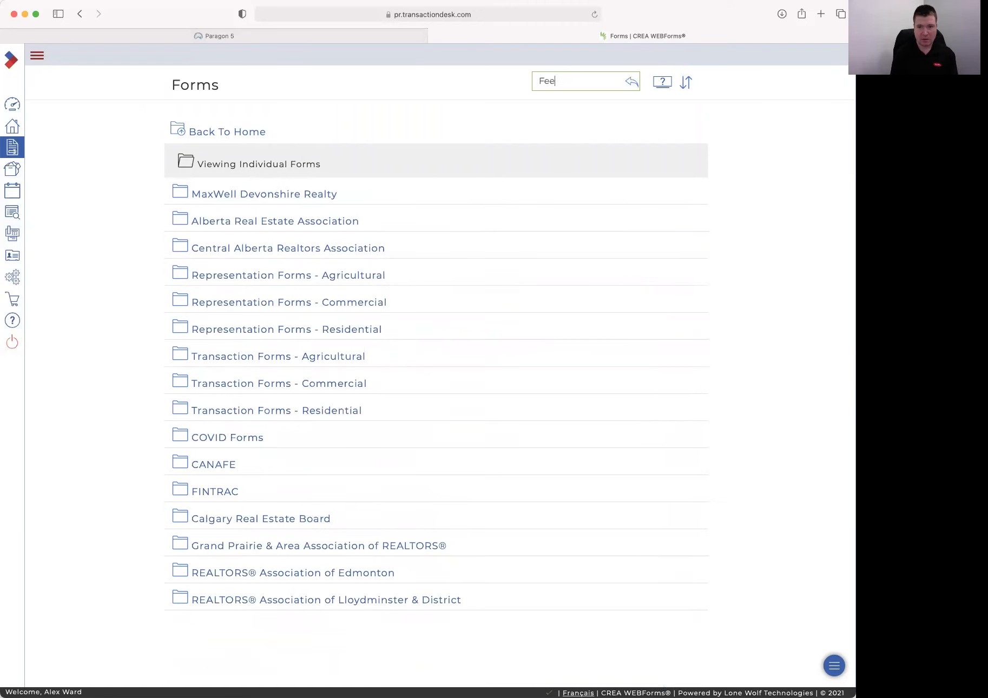
pyautogui.press('Return')
pyautogui.write('Ag')
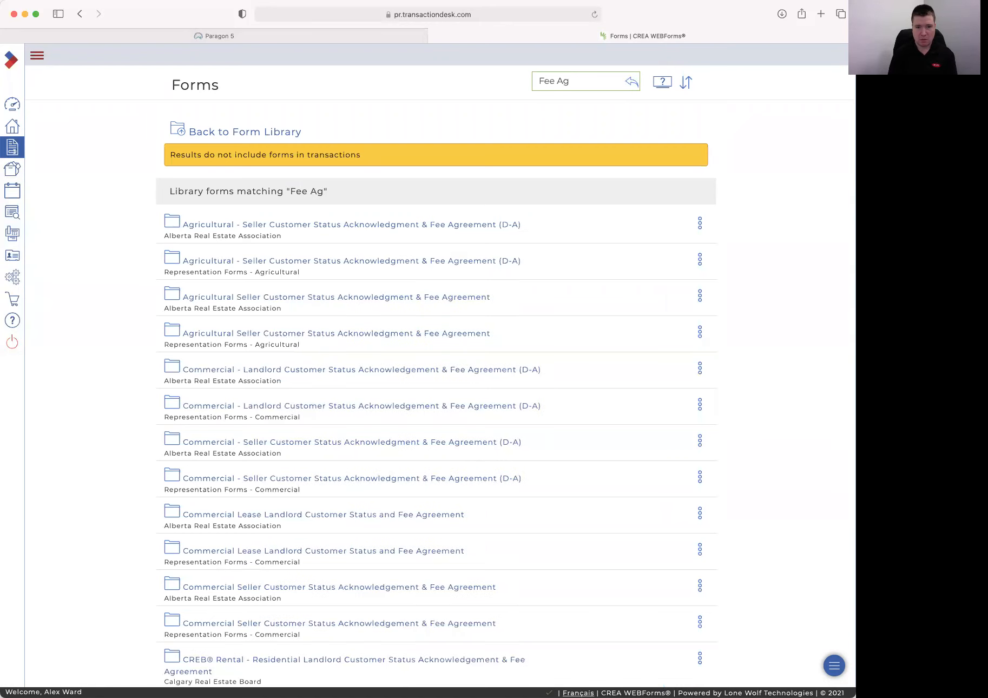
pyautogui.write('reement')
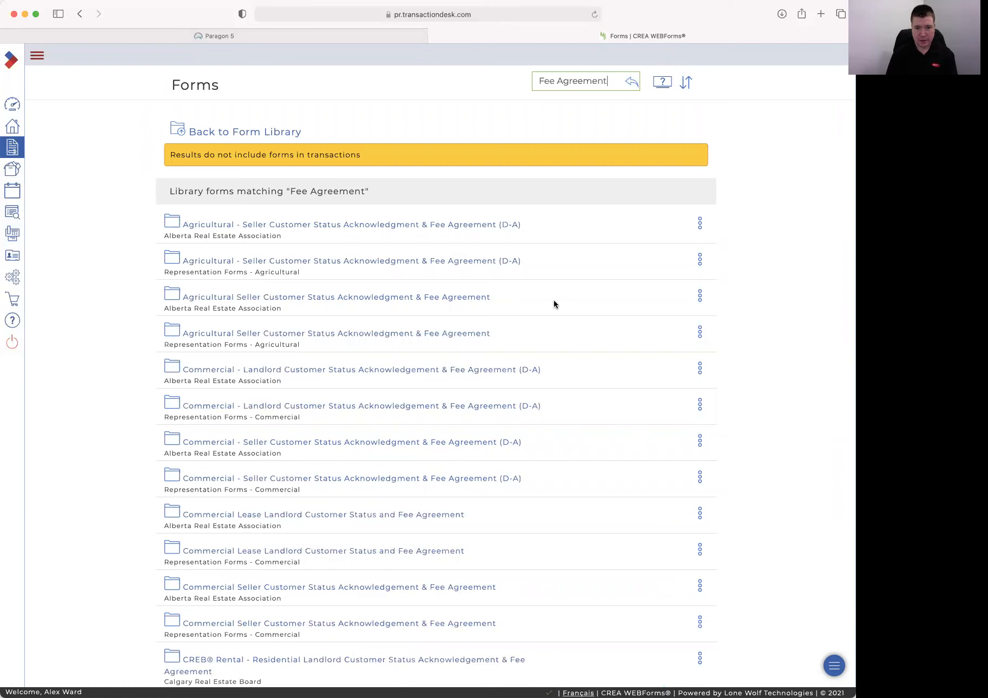
pyautogui.scroll(-1, 353, 213)
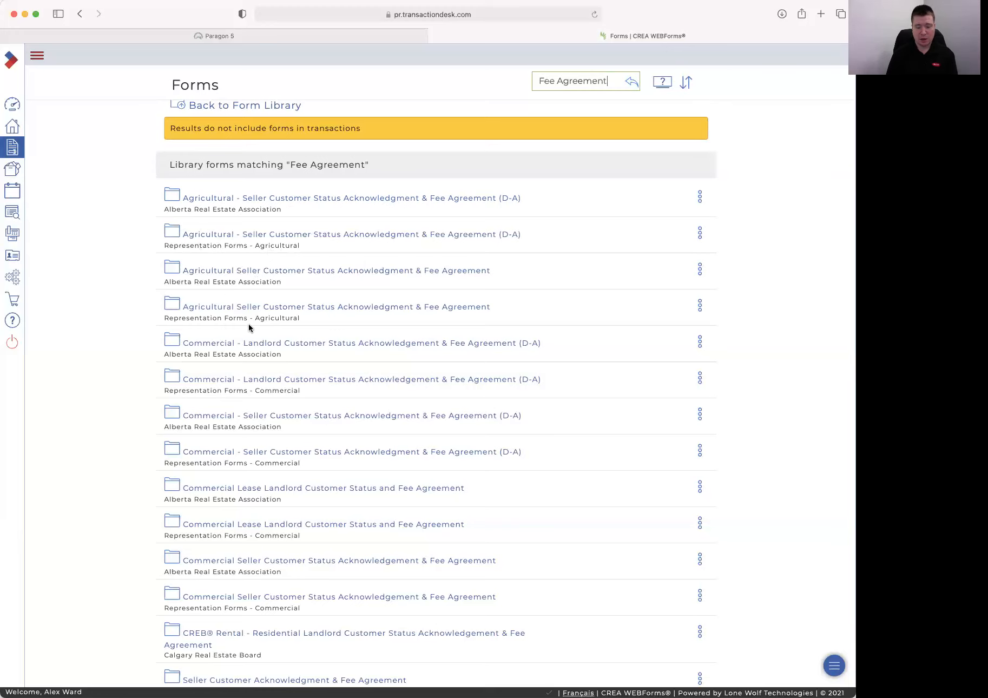
pyautogui.click(309, 193)
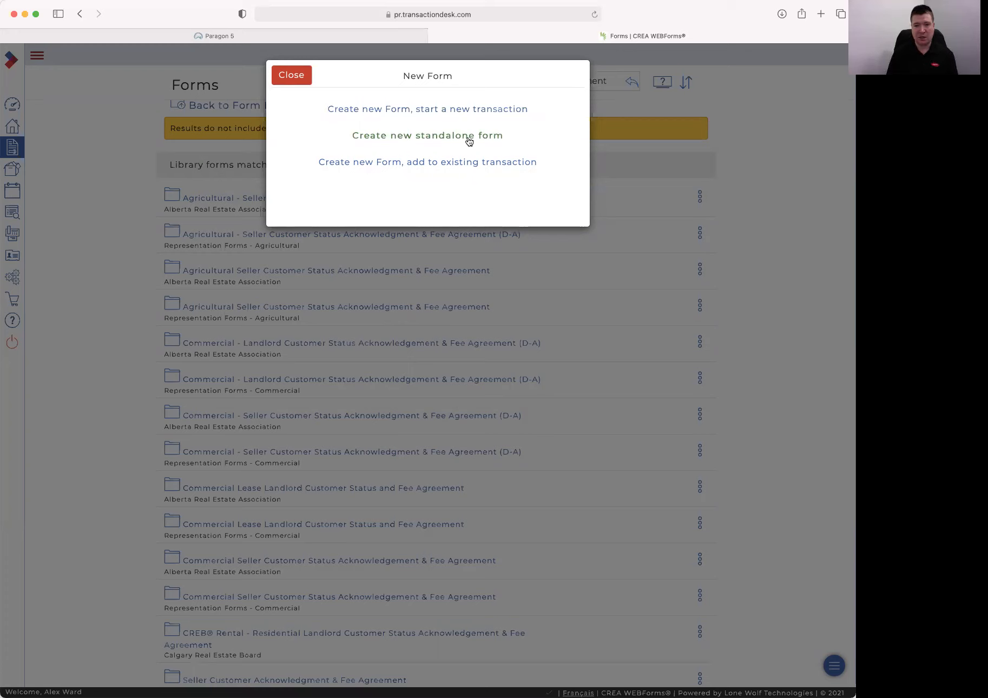
# Save the new Seller Customer Status and Fee Agreement form into the existing Bennett's Purchase transaction
pyautogui.click(431, 165)
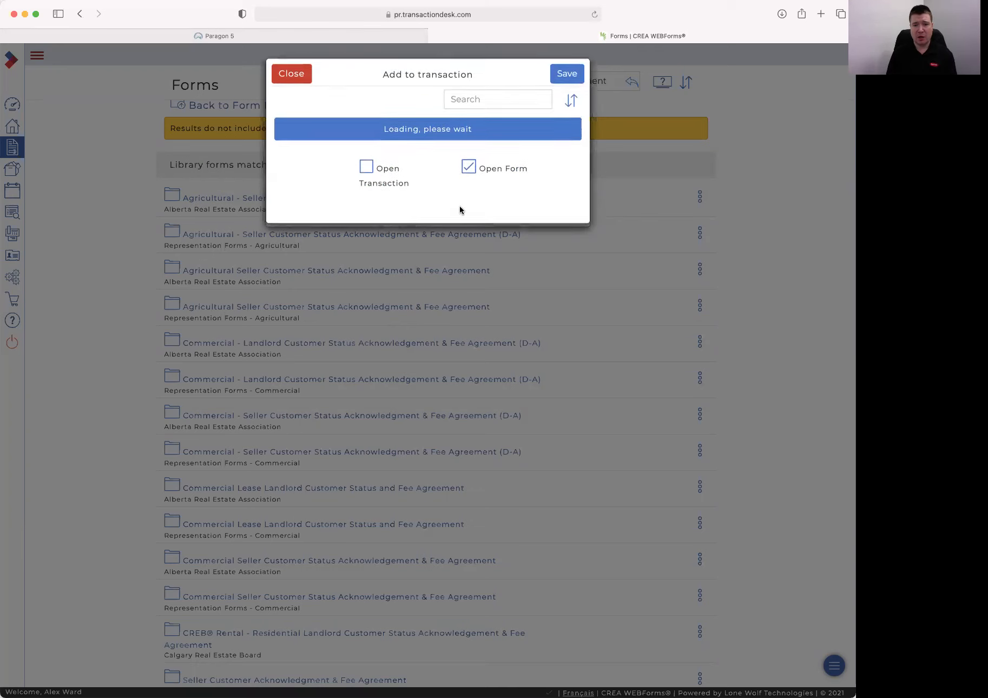
pyautogui.click(565, 132)
pyautogui.click(565, 78)
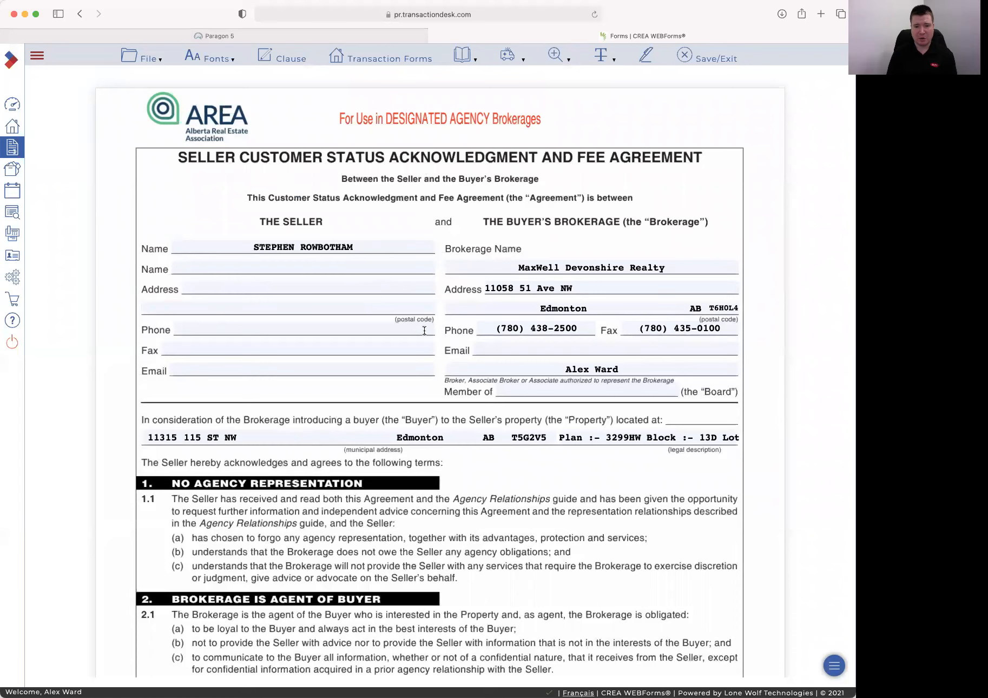
# Scroll down the agreement to section 6, Brokerage's Fee, on page 2
pyautogui.scroll(-1, 435, 287)
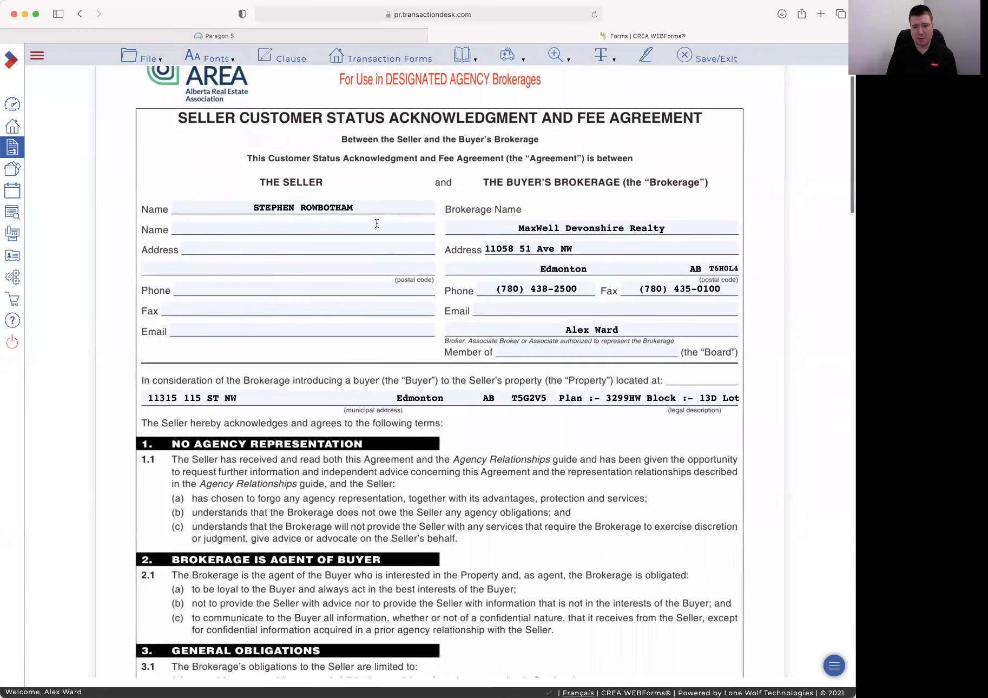
pyautogui.scroll(-3, 412, 230)
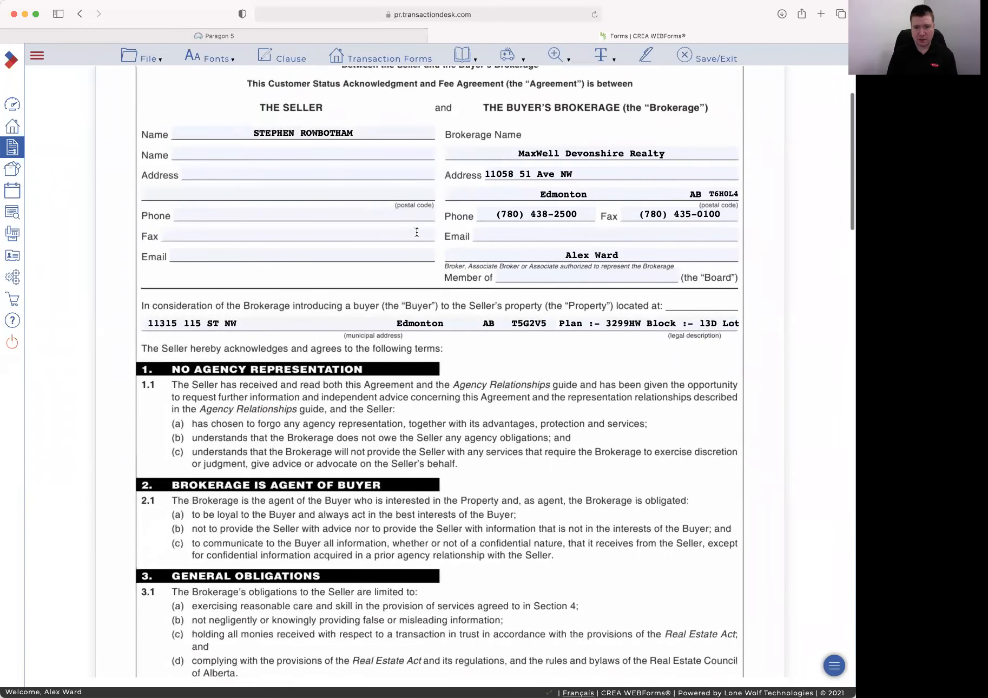
pyautogui.scroll(1, 589, 140)
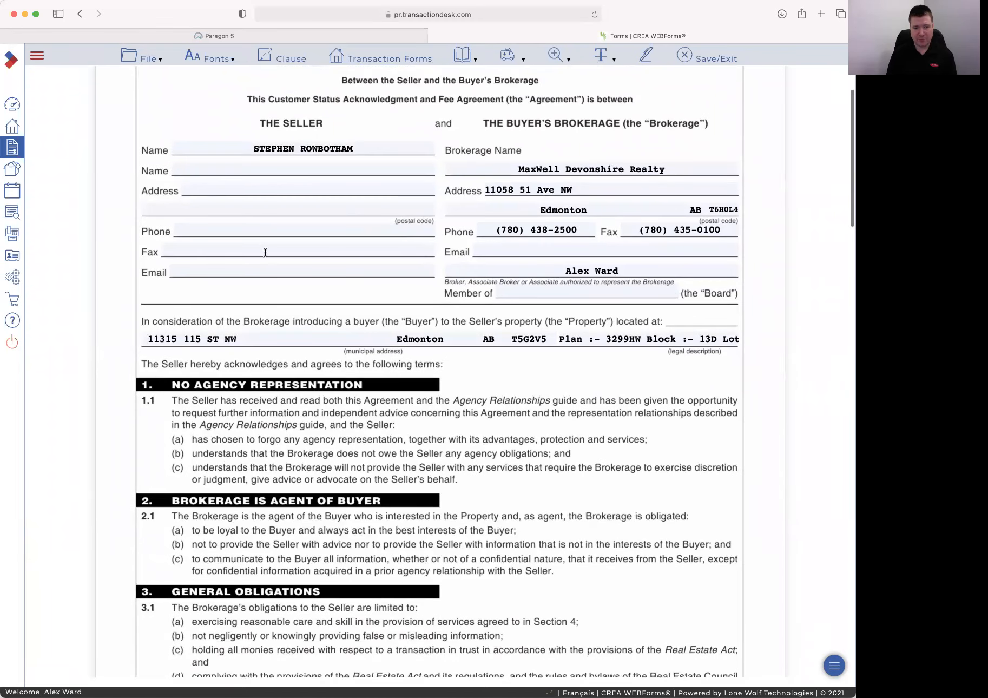
pyautogui.scroll(-1, 263, 261)
pyautogui.scroll(1, 263, 261)
pyautogui.scroll(-3, 263, 262)
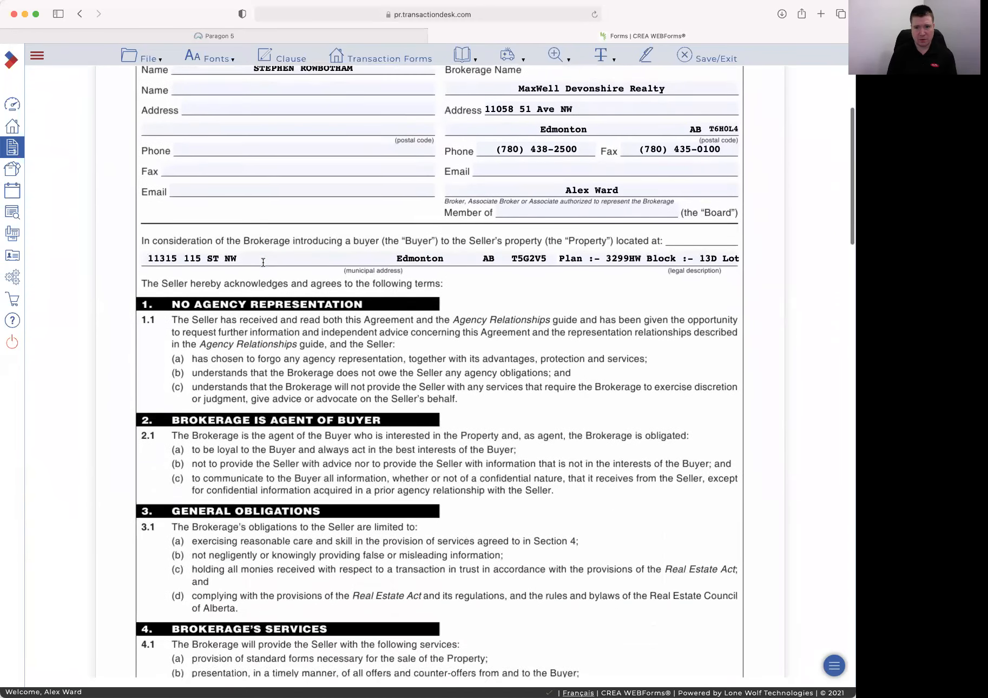
pyautogui.scroll(3, 263, 261)
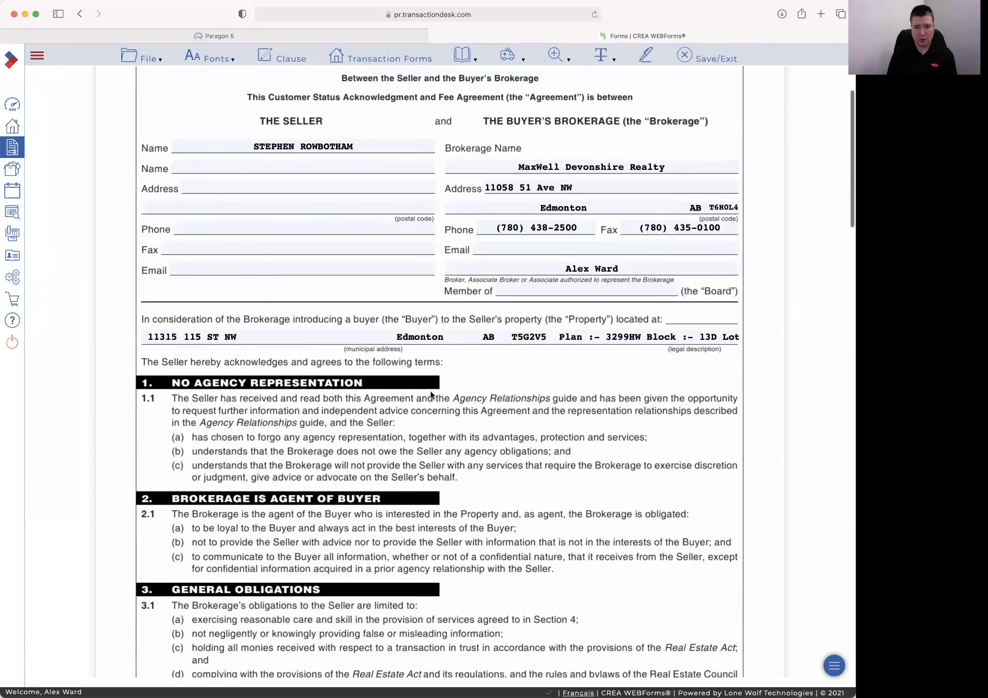
pyautogui.scroll(-6, 436, 396)
pyautogui.scroll(-5, 436, 395)
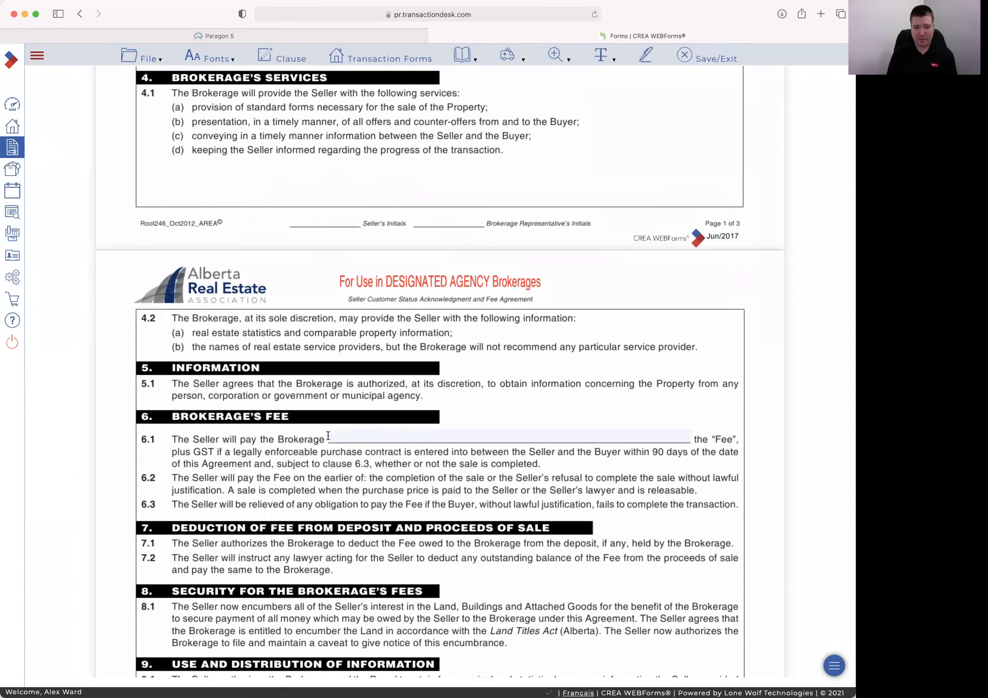
# Enter '3.5% on the 1st $100,000 and 1.5% on the remainder of sale' as the 6.1 fee
pyautogui.click(378, 433)
pyautogui.write('3.')
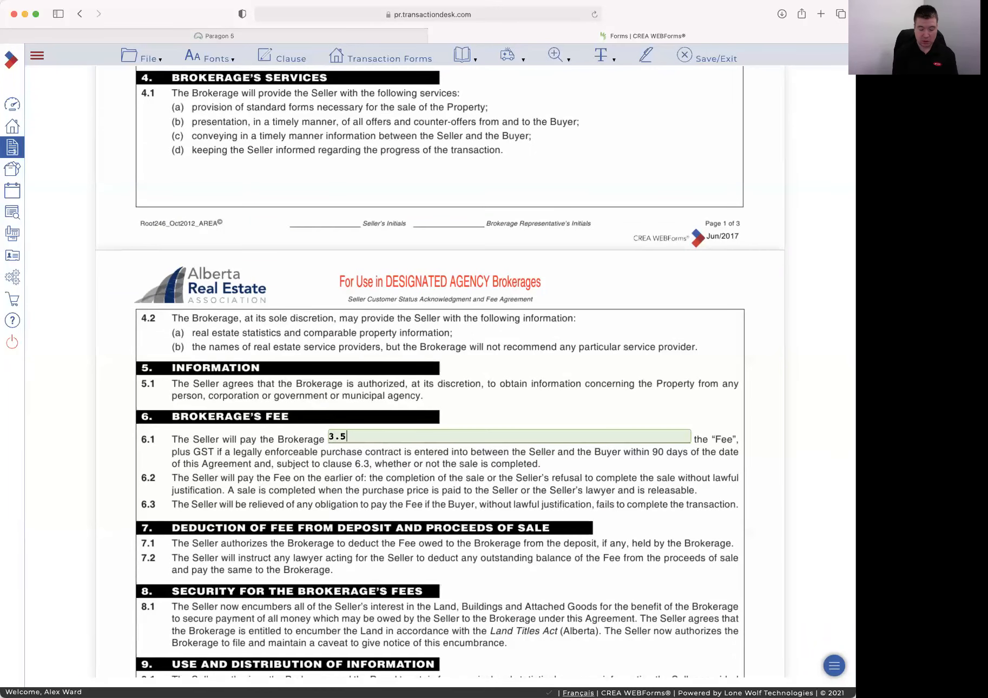
pyautogui.write('5% on the 1st $100,000')
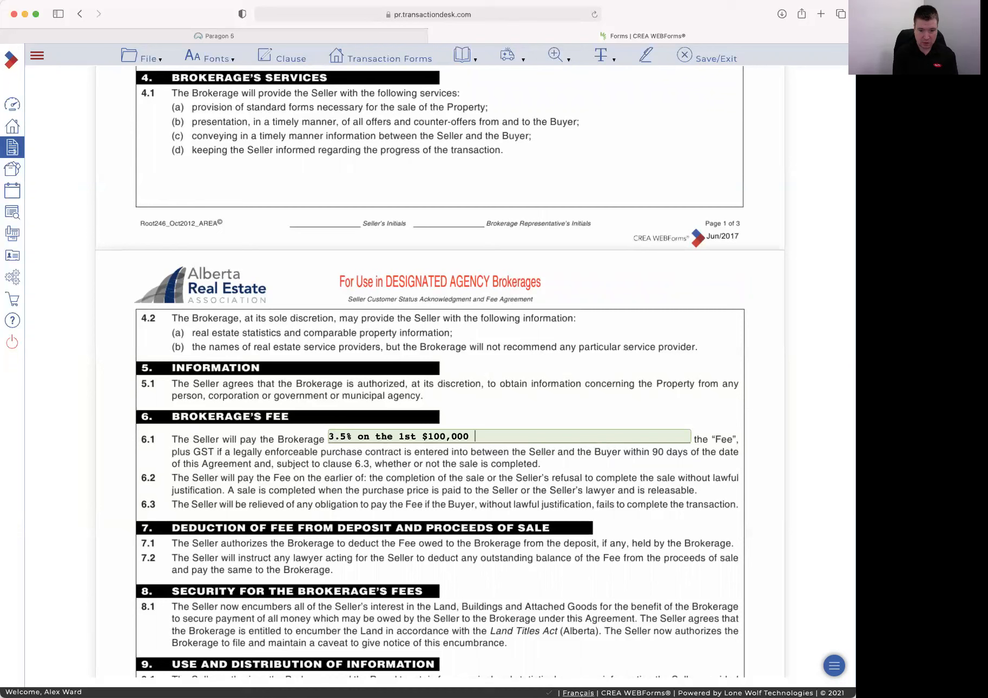
pyautogui.write(' and 1.5% on the re')
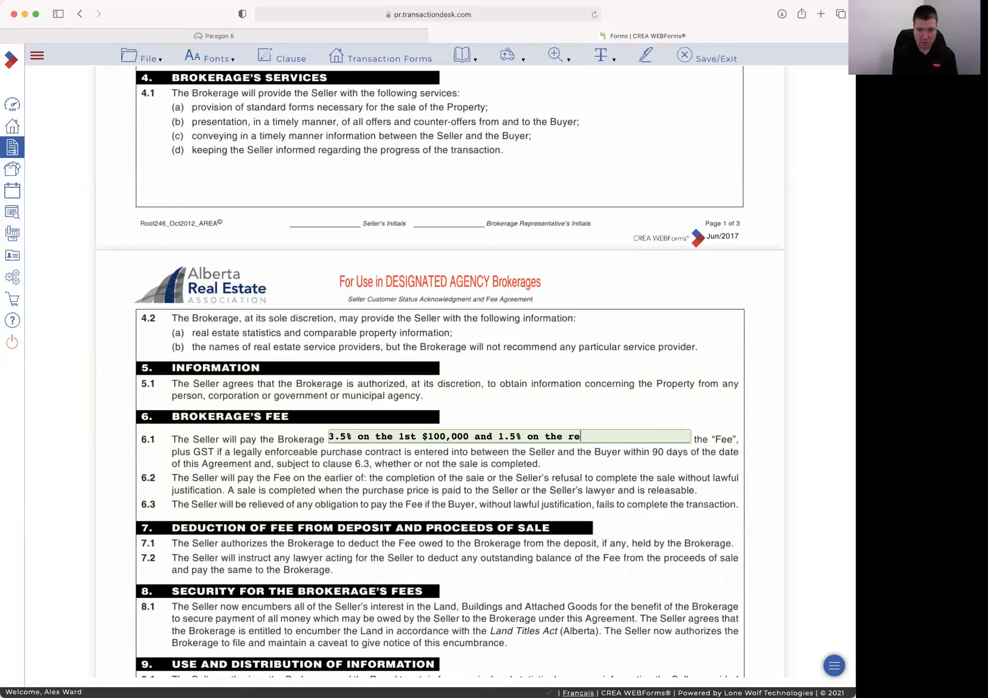
pyautogui.write('mainder of sale p')
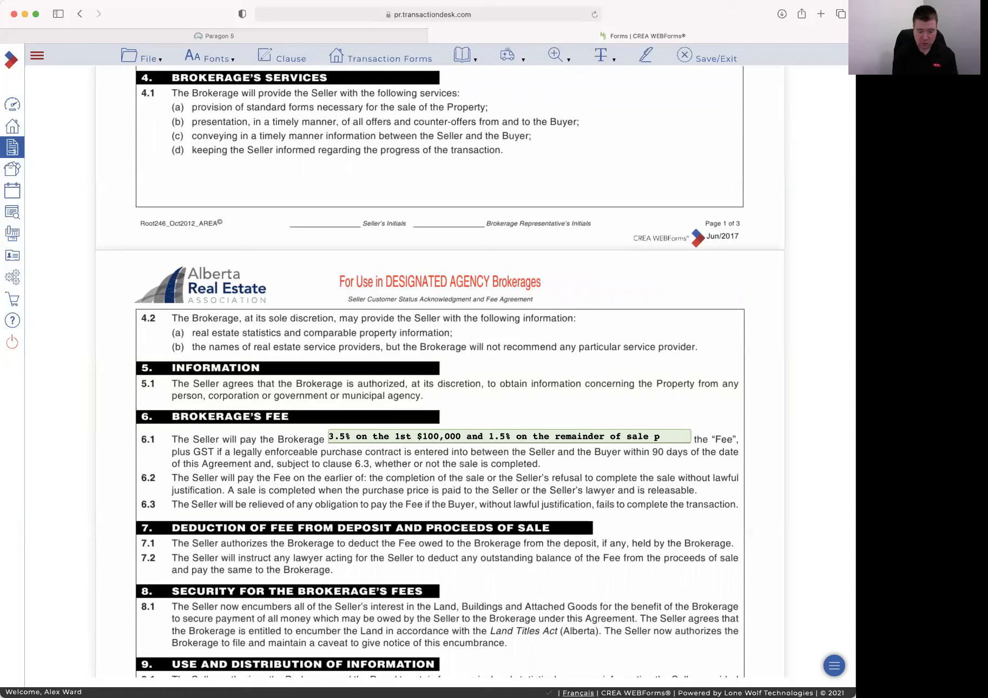
pyautogui.press('BackSpace')
pyautogui.press('BackSpace')
pyautogui.press('BackSpace')
pyautogui.press('BackSpace')
pyautogui.press('BackSpace')
pyautogui.press('BackSpace')
pyautogui.press('BackSpace')
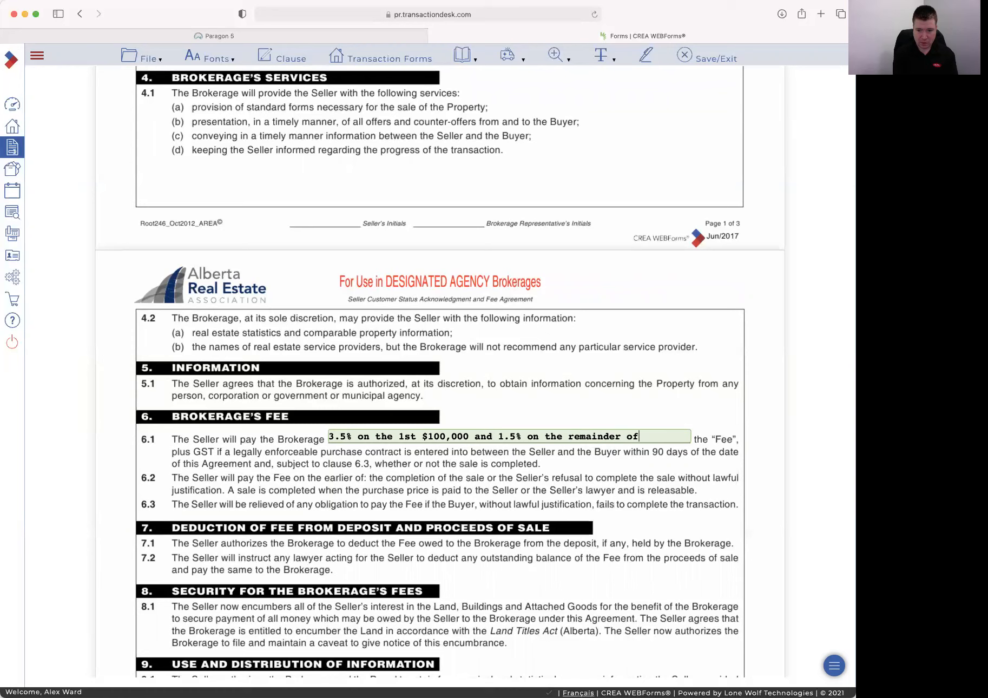
pyautogui.write('sale')
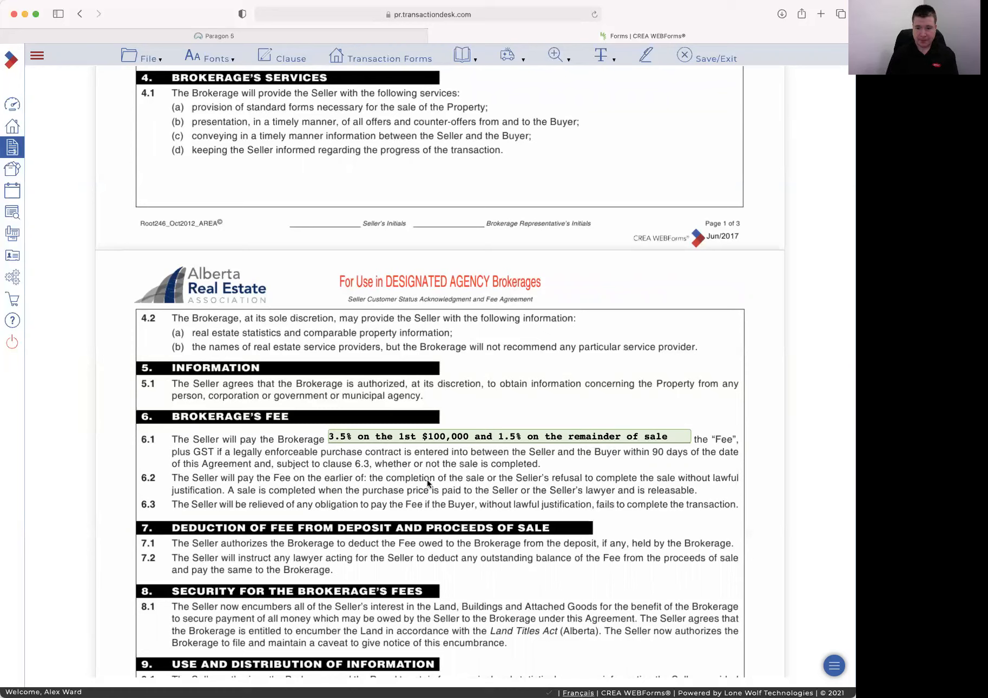
pyautogui.click(443, 487)
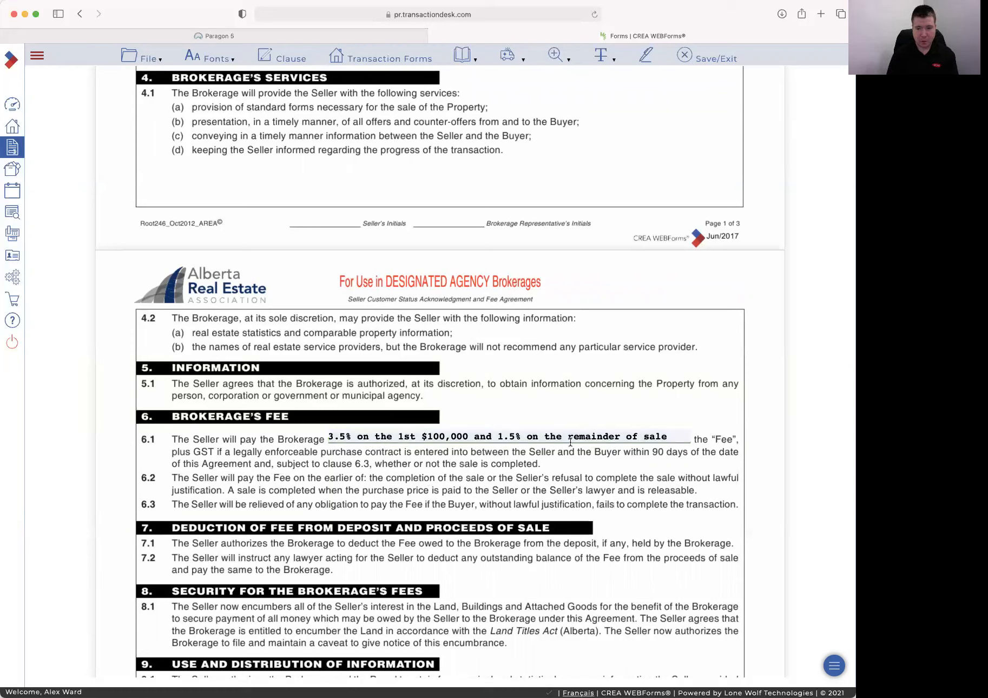
# Replace the 6.1 Brokerage's Fee wording with $10000
pyautogui.tripleClick(672, 437)
pyautogui.write('$10000')
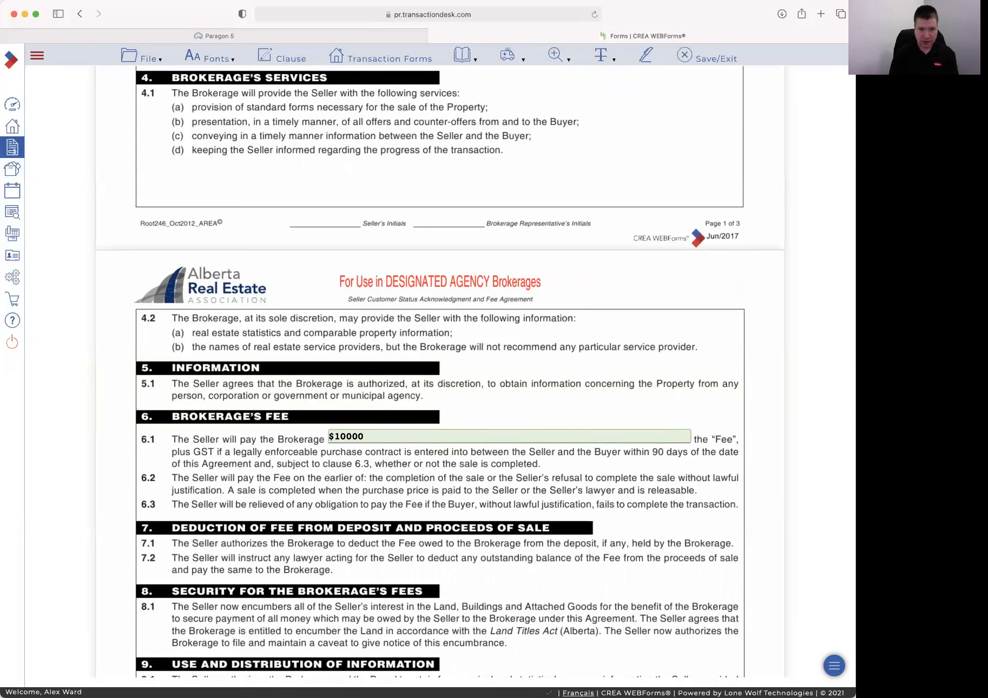
pyautogui.click(354, 473)
# Review the filled fee agreement, then save and exit it
pyautogui.scroll(-5, 378, 474)
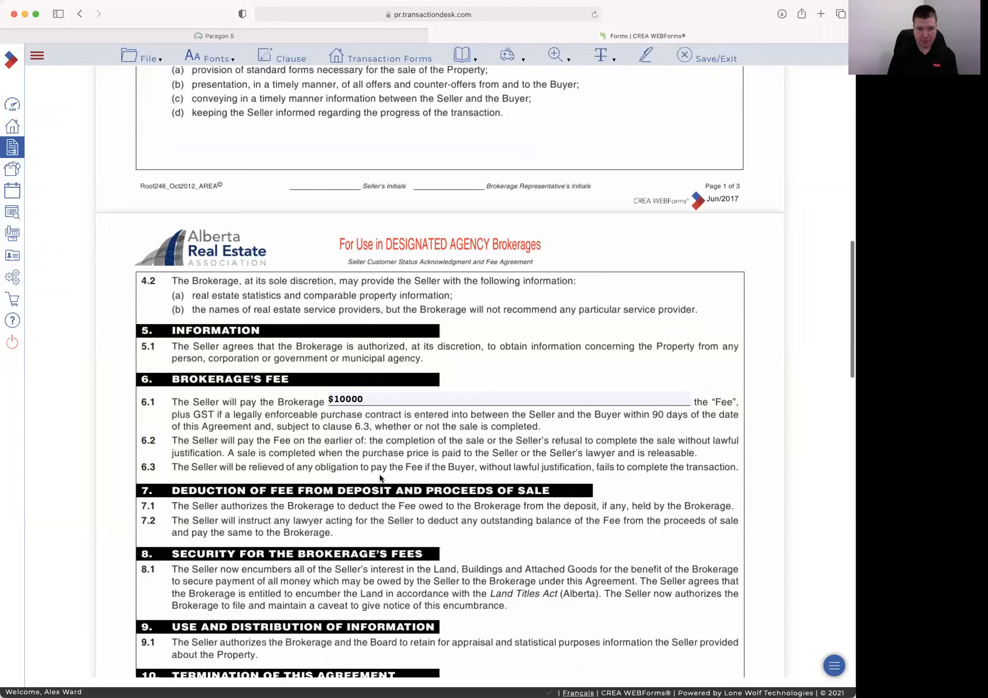
pyautogui.scroll(-15, 460, 460)
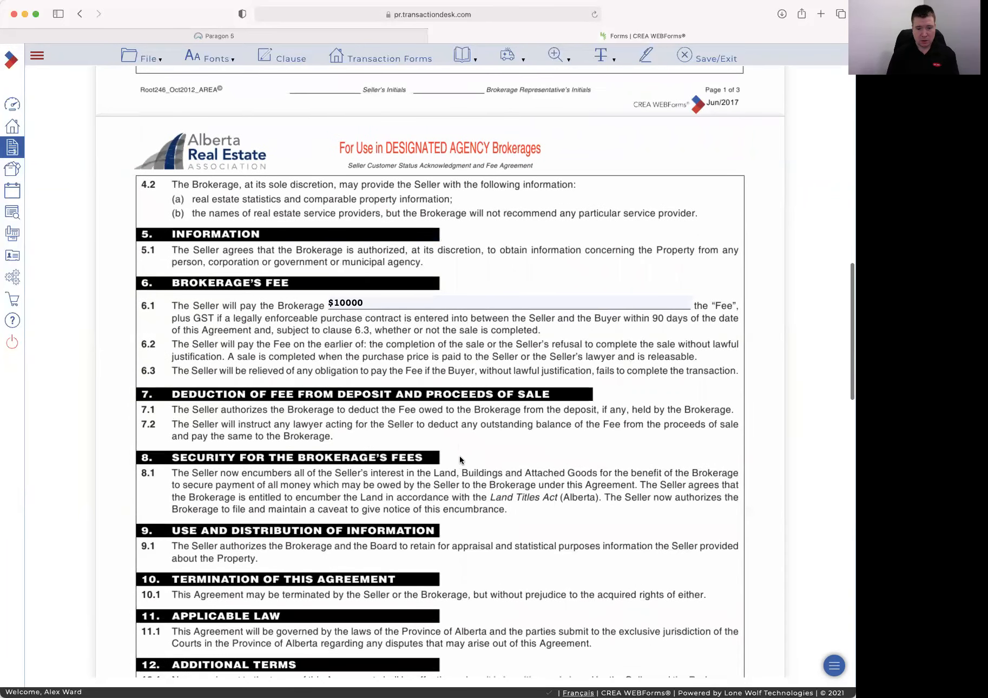
pyautogui.scroll(-15, 460, 460)
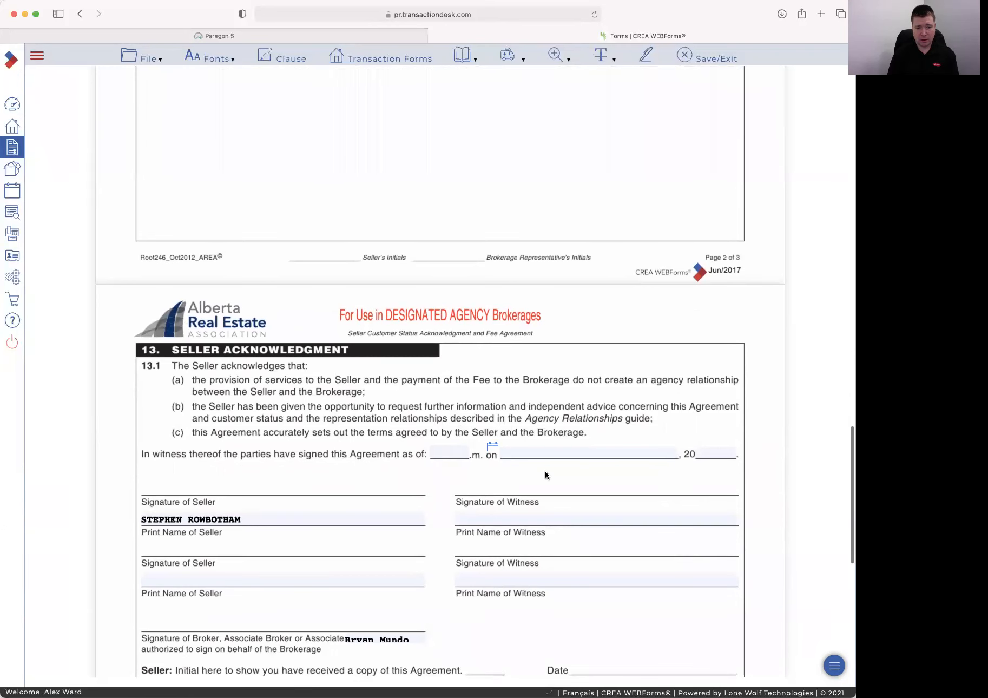
pyautogui.scroll(-6, 535, 467)
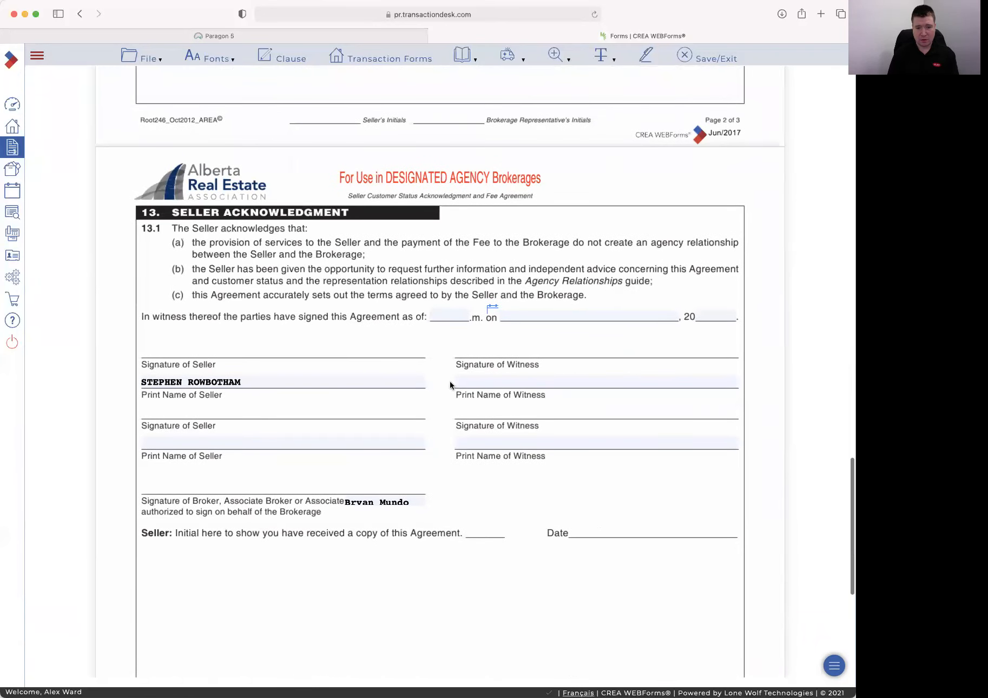
pyautogui.scroll(-15, 473, 435)
pyautogui.scroll(20, 472, 436)
pyautogui.scroll(20, 472, 435)
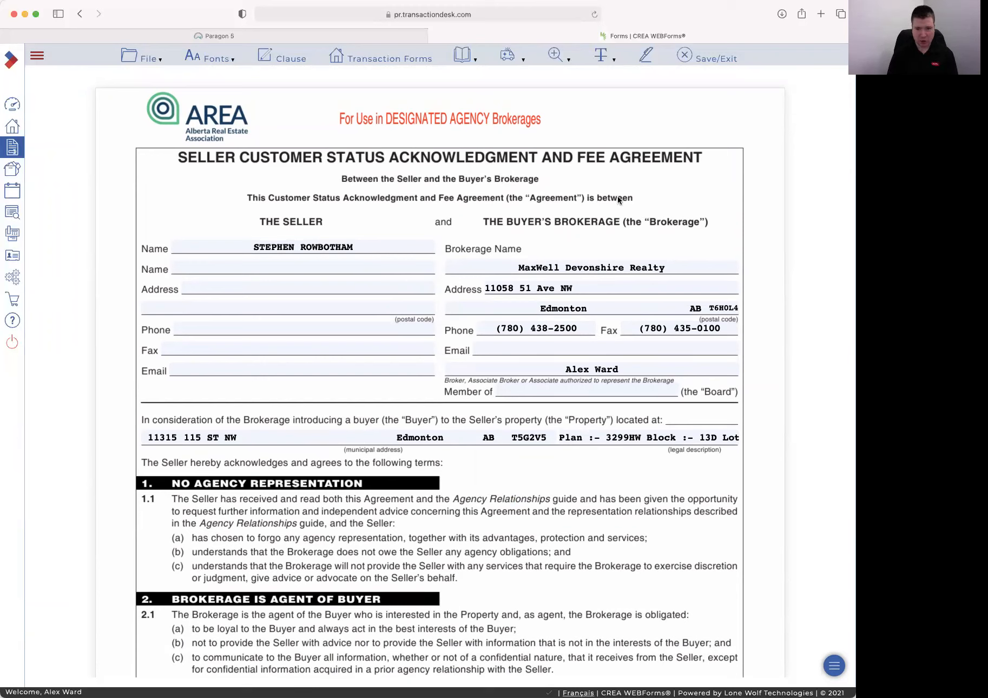
pyautogui.scroll(-10, 487, 340)
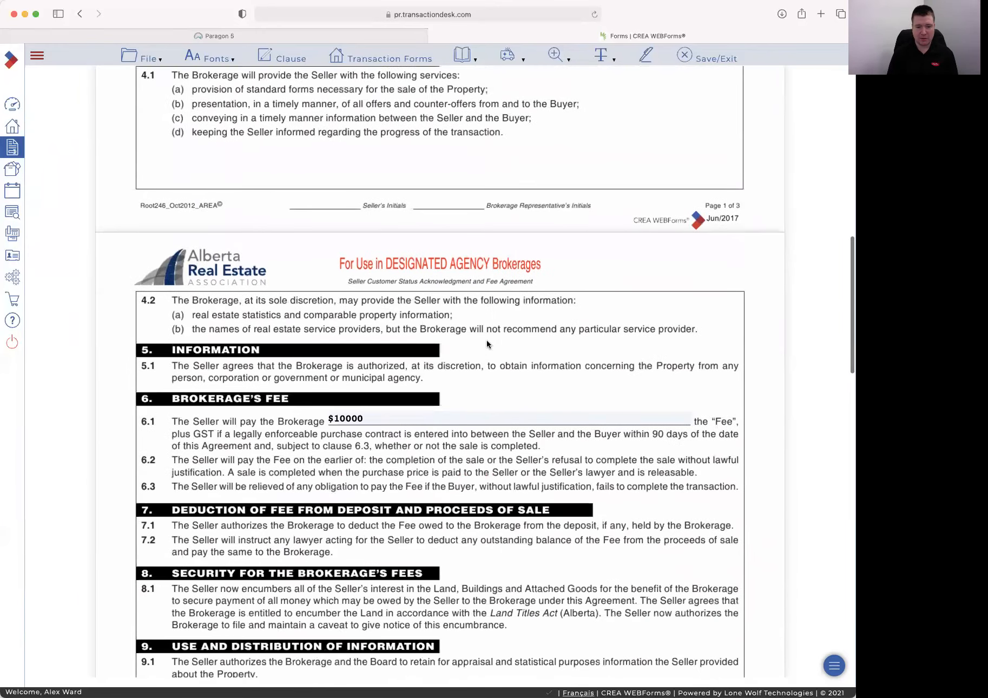
pyautogui.scroll(15, 486, 340)
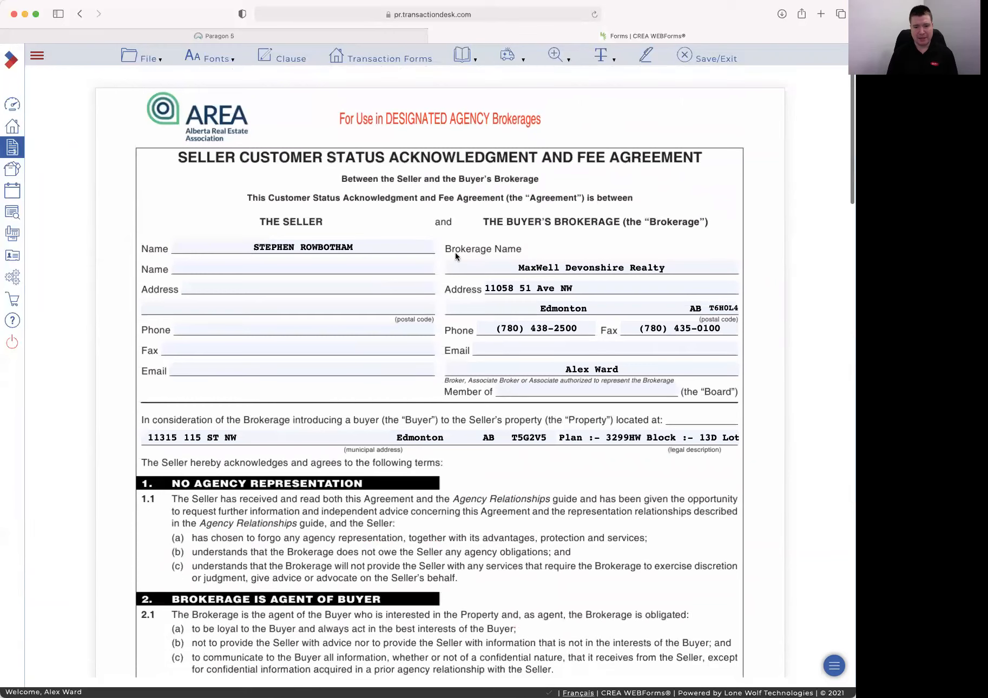
pyautogui.scroll(-20, 456, 252)
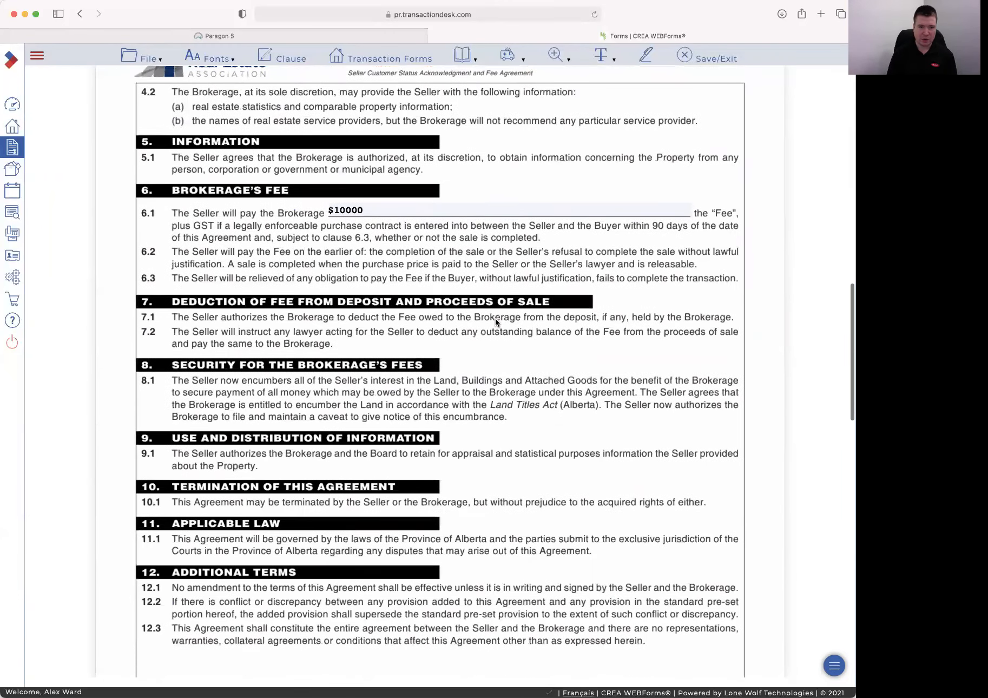
pyautogui.scroll(-10, 443, 286)
pyautogui.scroll(20, 443, 285)
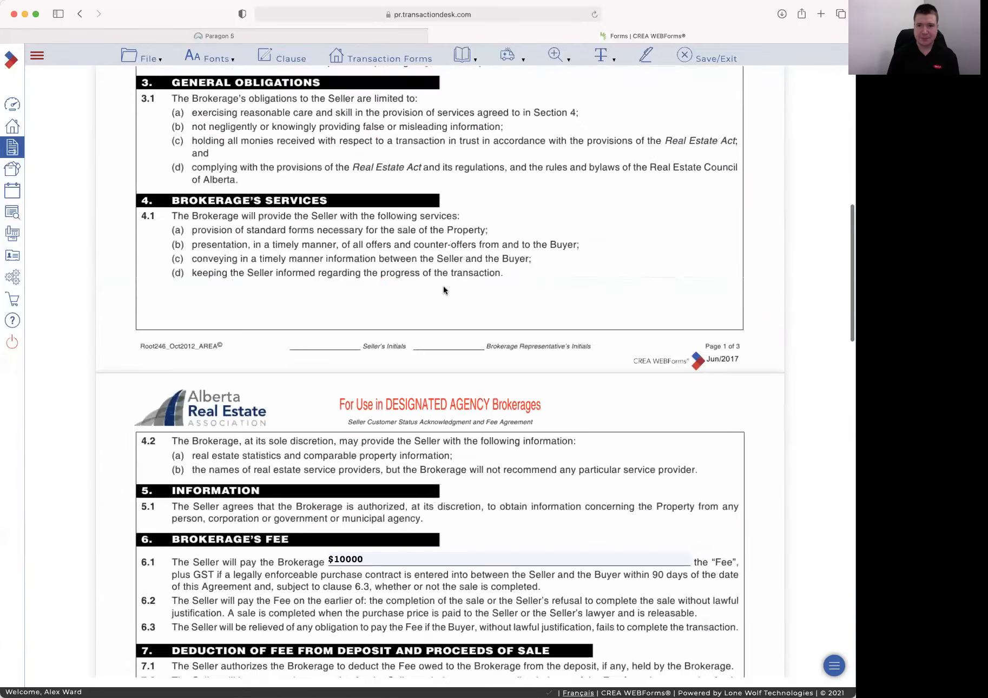
pyautogui.click(698, 56)
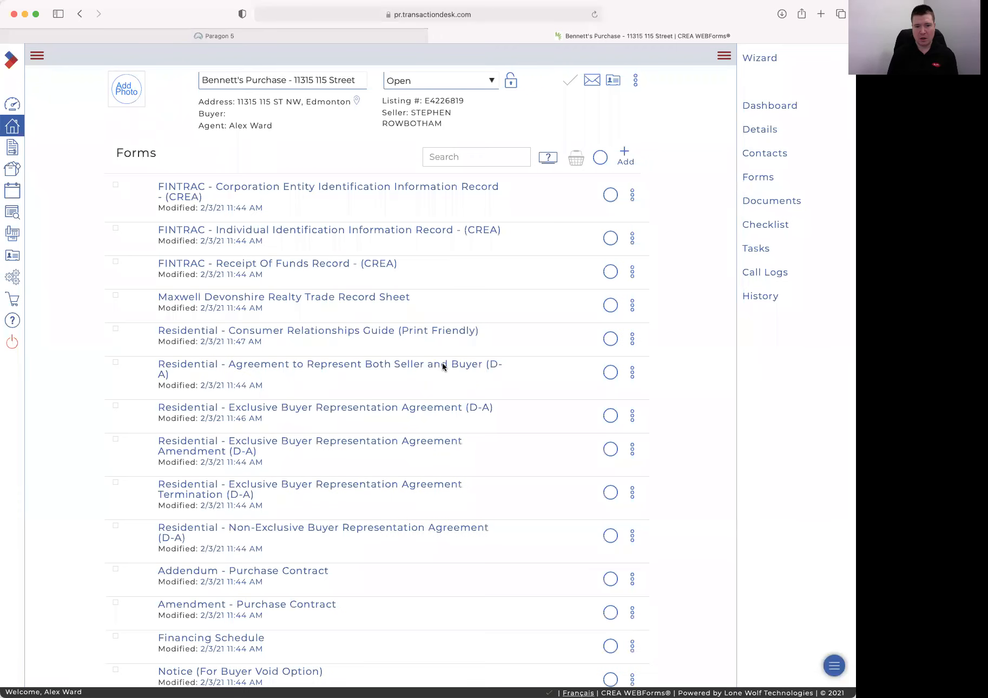
# Filter the forms by 'Sell' and delete the Agricultural Seller Customer Status & Fee Agreement
pyautogui.click(461, 156)
pyautogui.write('Sell')
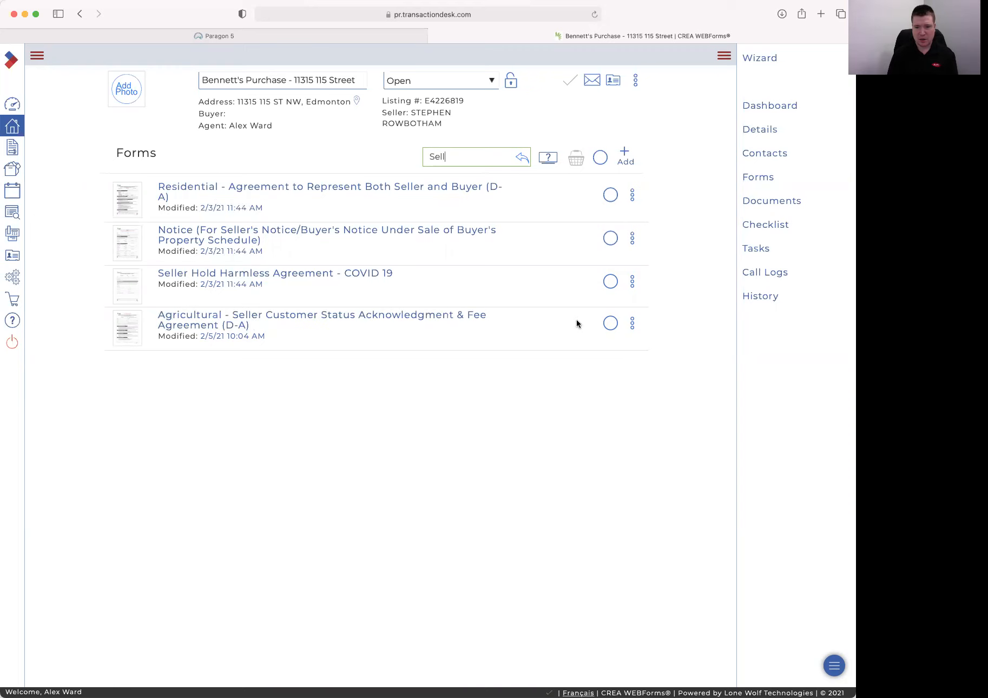
pyautogui.click(611, 324)
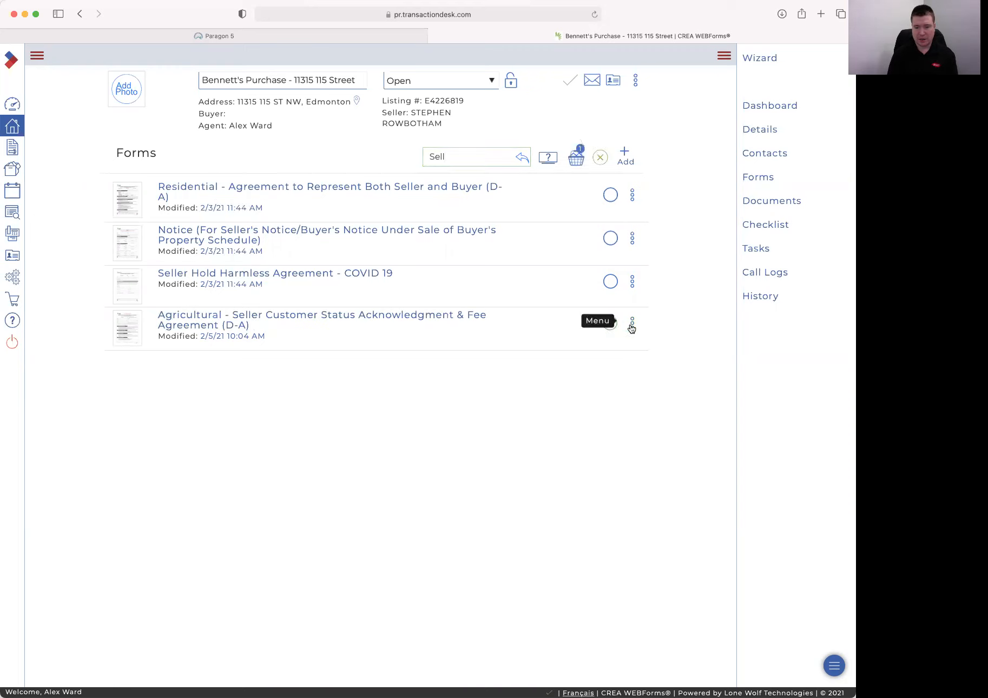
pyautogui.click(632, 325)
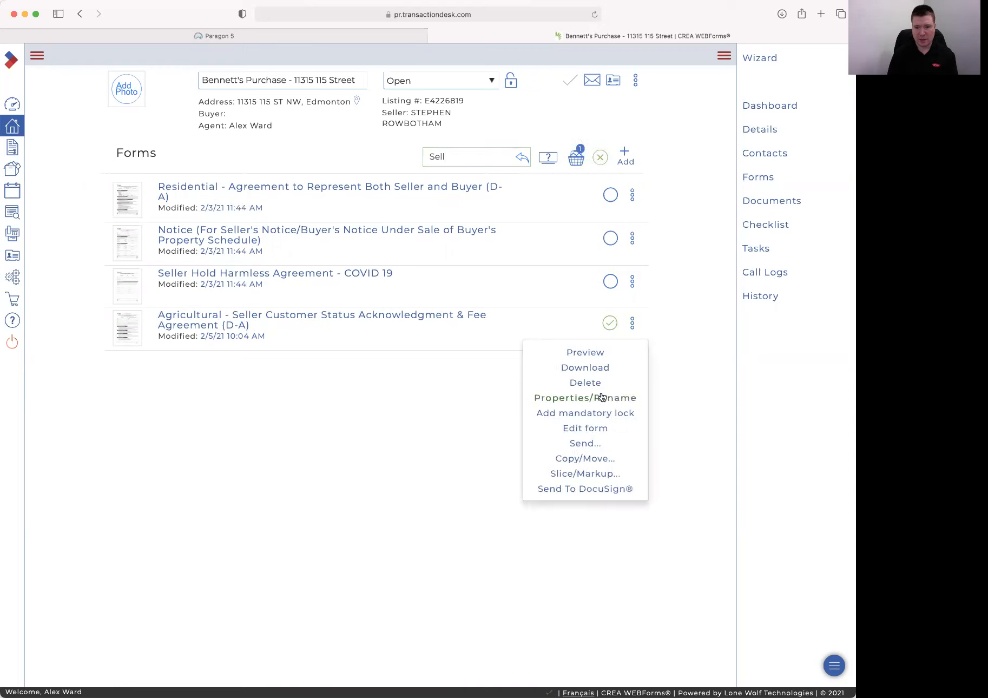
pyautogui.click(583, 383)
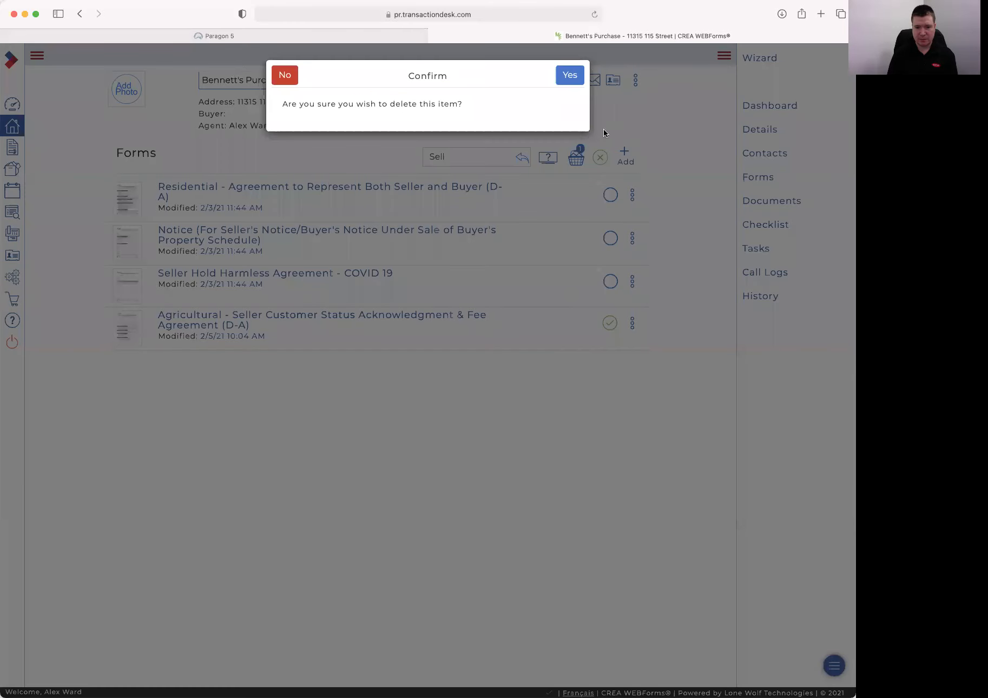
pyautogui.click(573, 76)
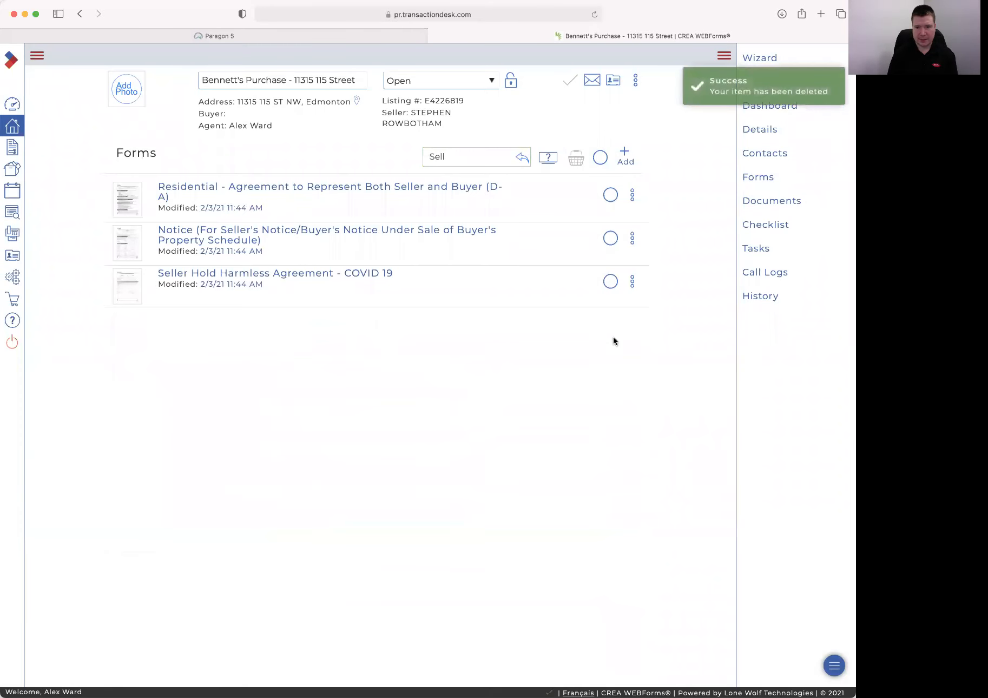